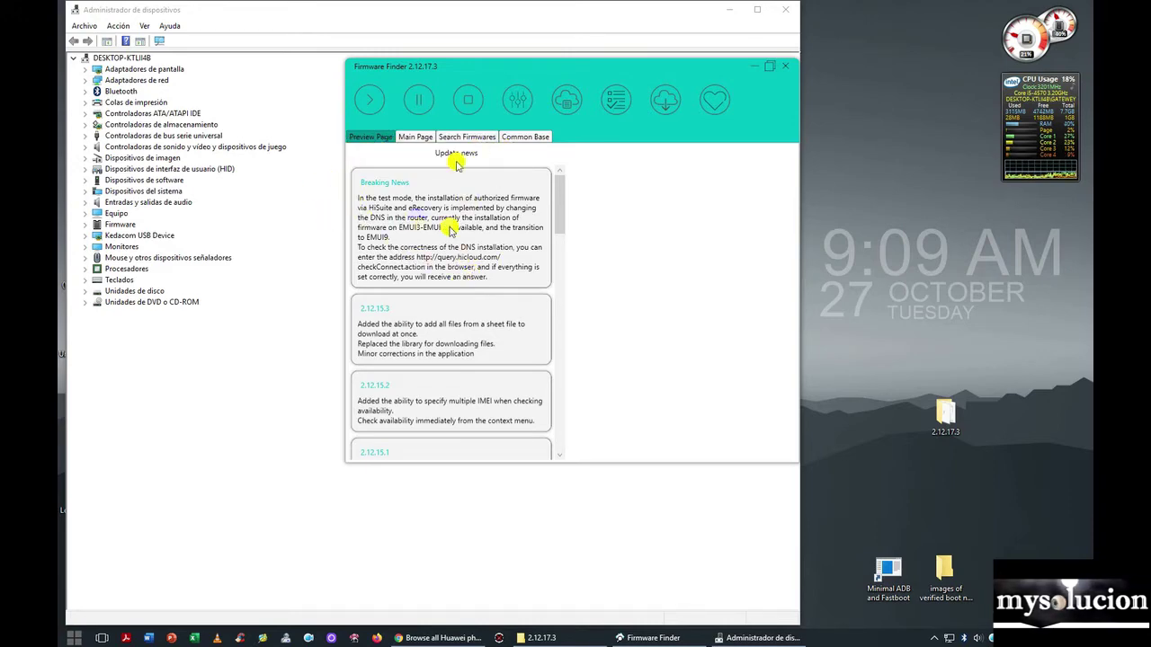
- Maximize the Firmware Finder window on its update news page
{"action": "left_click", "coordinate": [769, 66]}
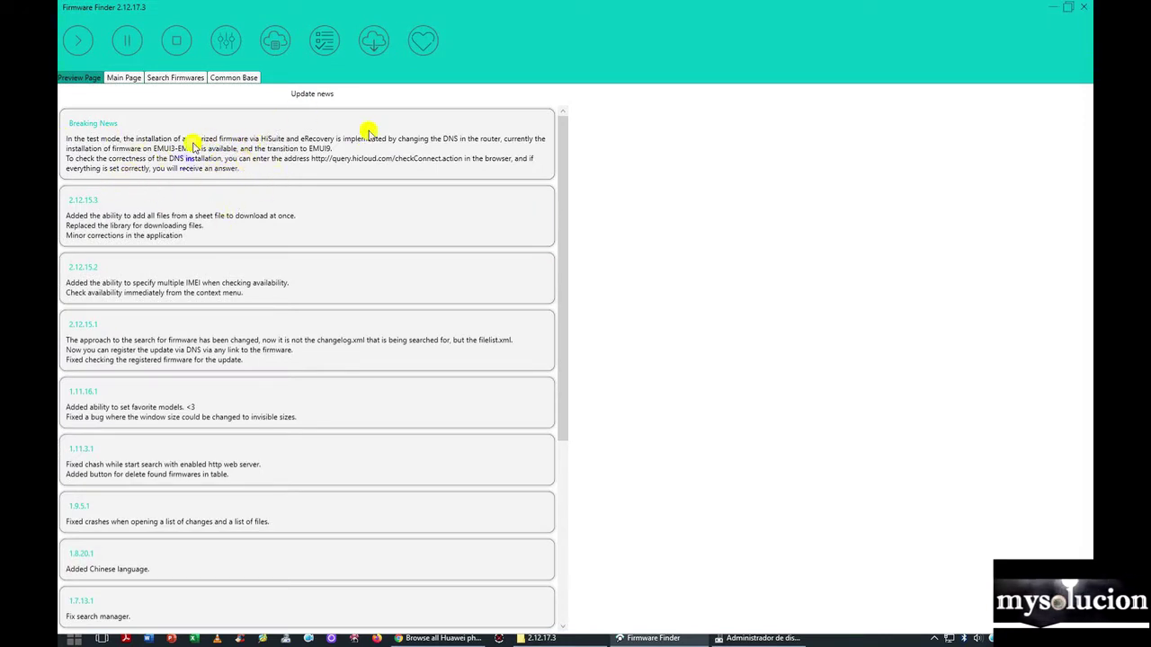
- In Settings, keep the interface language as English (Inglés (Estados Unidos)), then close Settings
{"action": "left_click", "coordinate": [227, 42]}
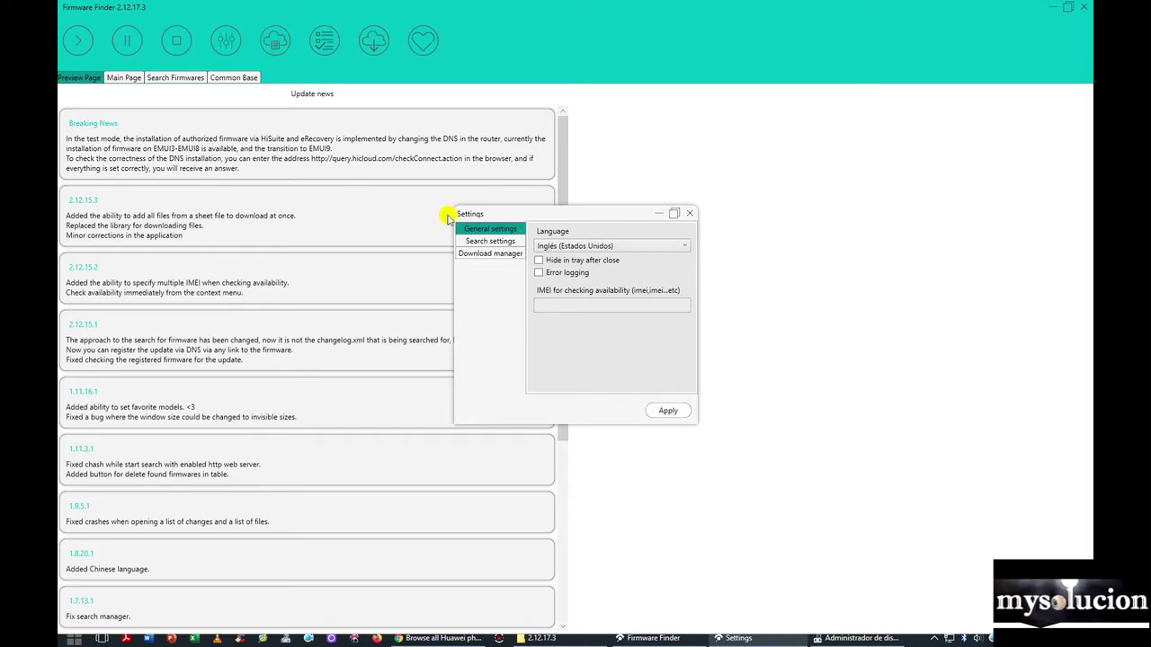
{"action": "left_click", "coordinate": [649, 246]}
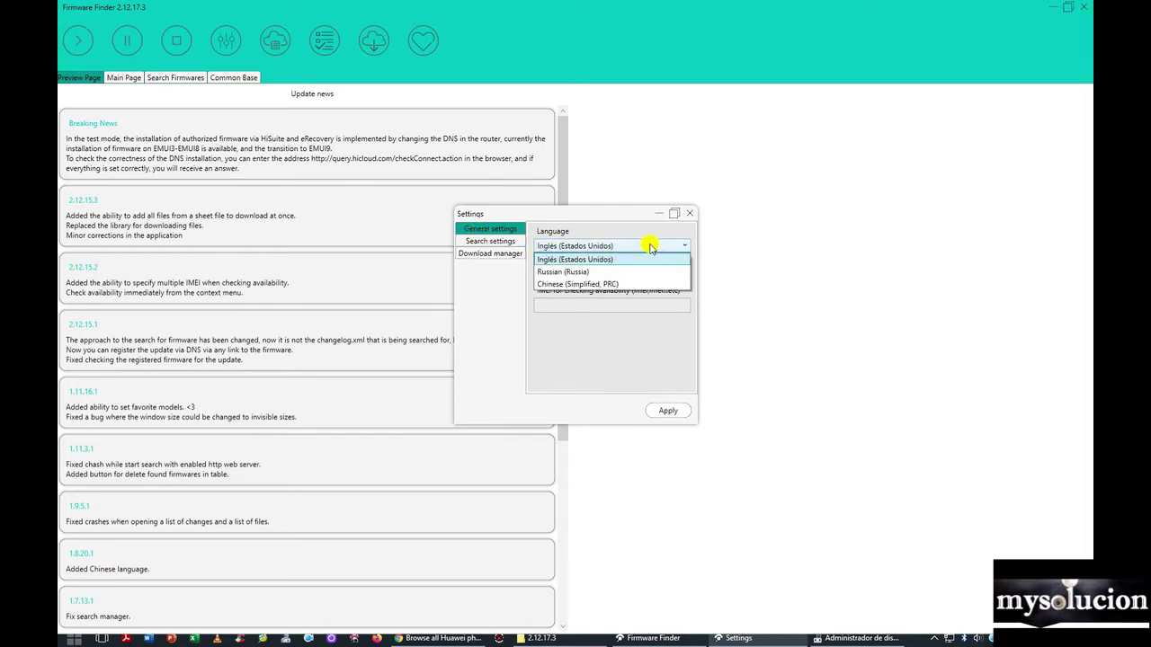
{"action": "left_click", "coordinate": [650, 247]}
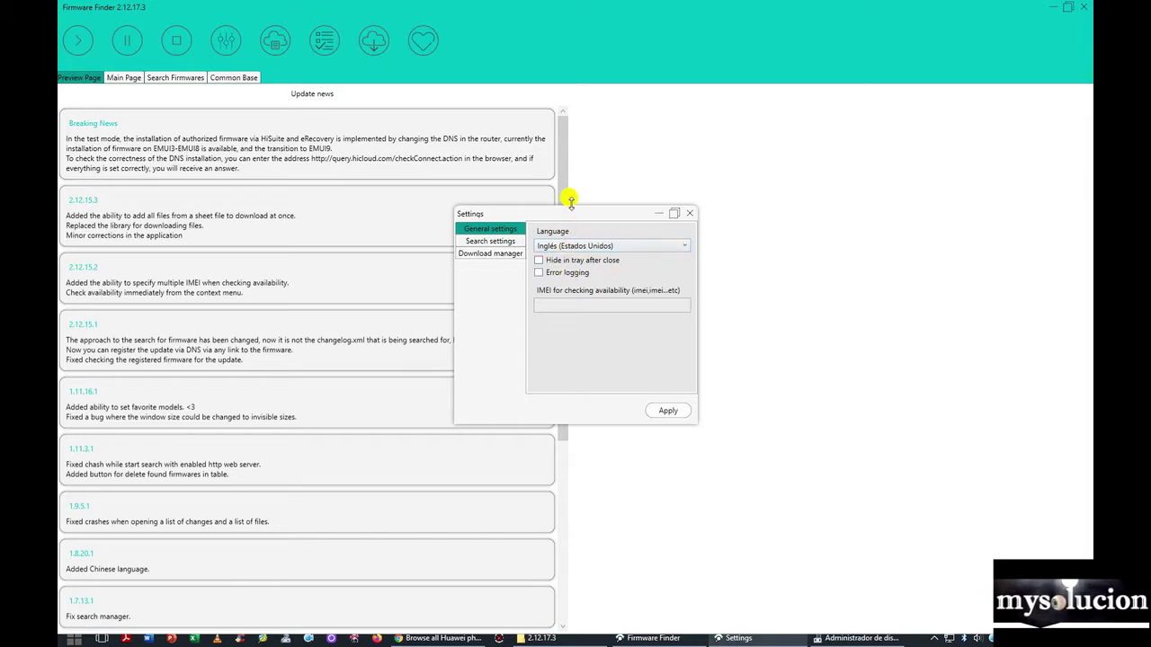
{"action": "left_click", "coordinate": [688, 213]}
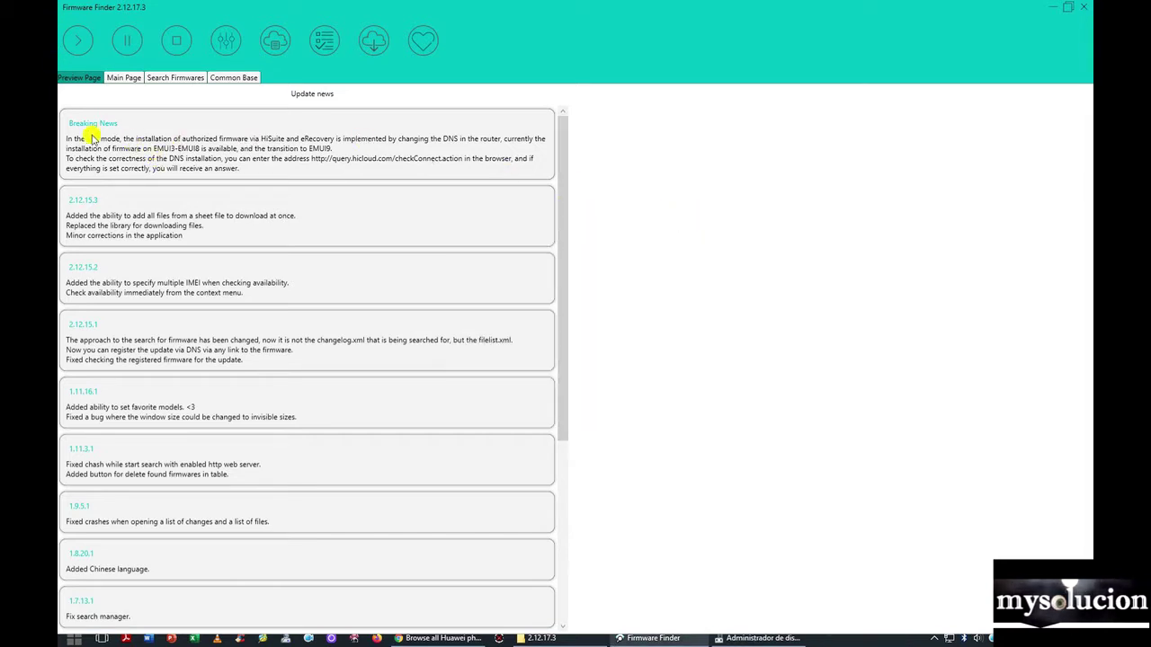
{"action": "scroll", "coordinate": [166, 246], "scroll_direction": "down", "scroll_amount": 5}
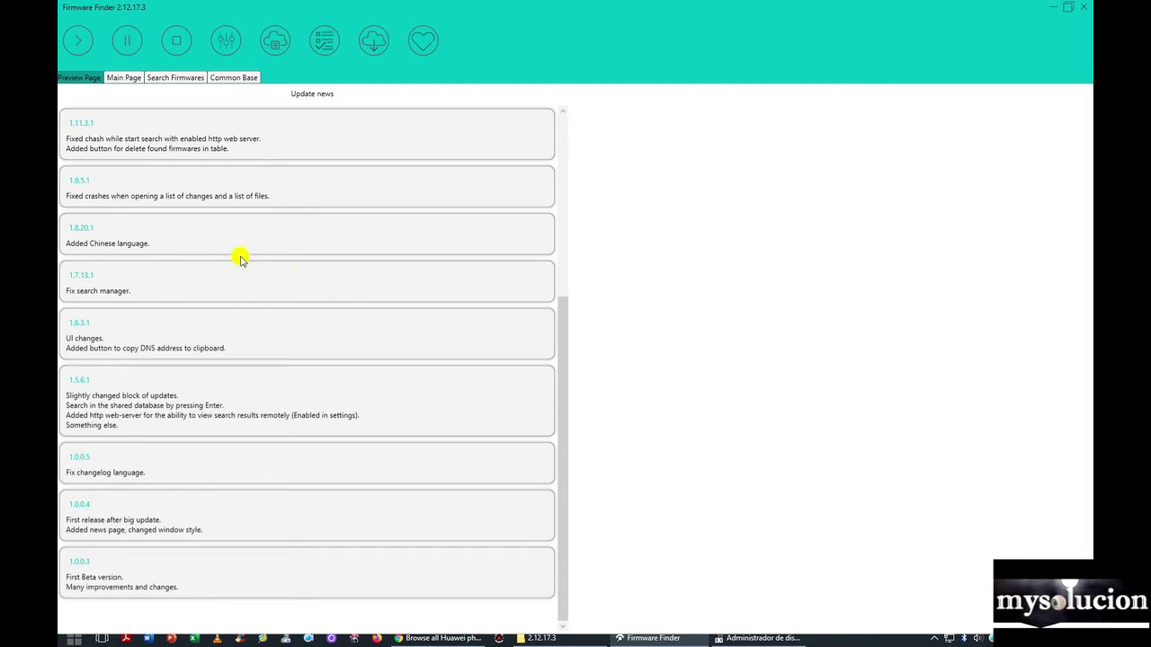
{"action": "scroll", "coordinate": [241, 259], "scroll_direction": "up", "scroll_amount": 5}
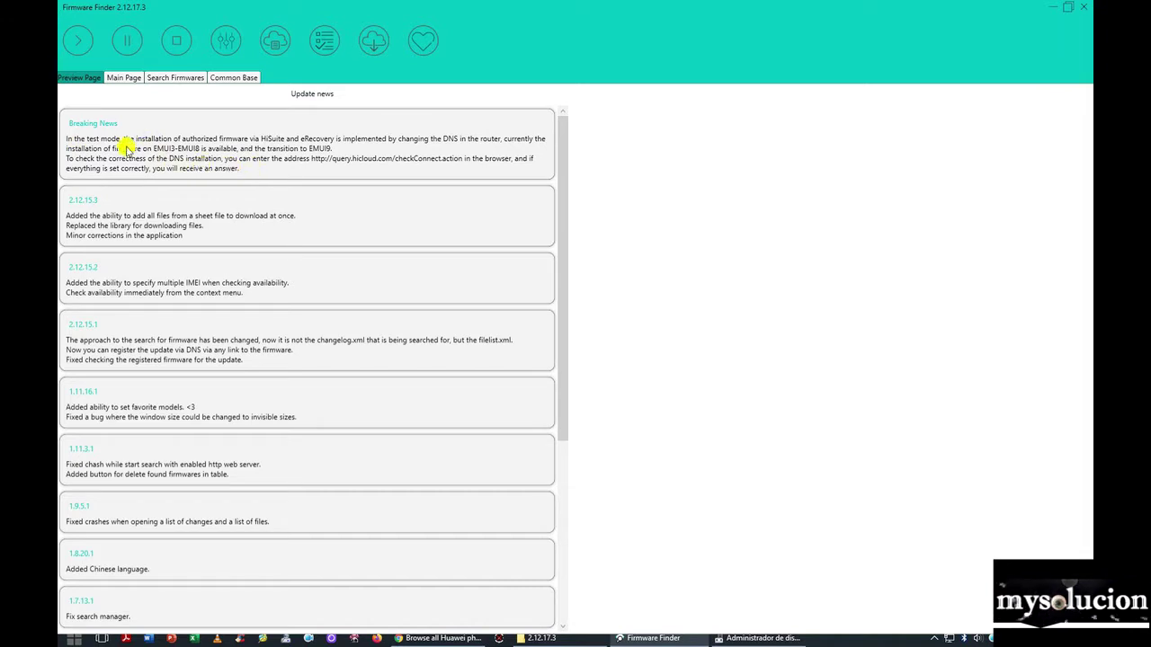
{"action": "scroll", "coordinate": [252, 258], "scroll_direction": "down", "scroll_amount": 5}
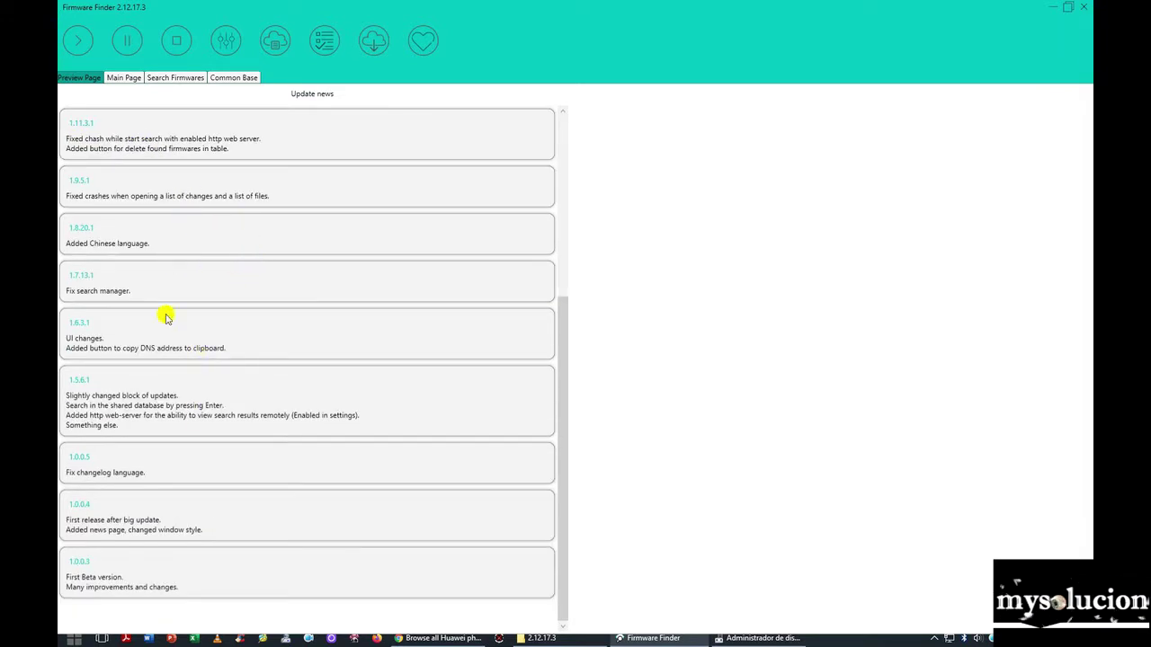
{"action": "scroll", "coordinate": [193, 540], "scroll_direction": "up", "scroll_amount": 5}
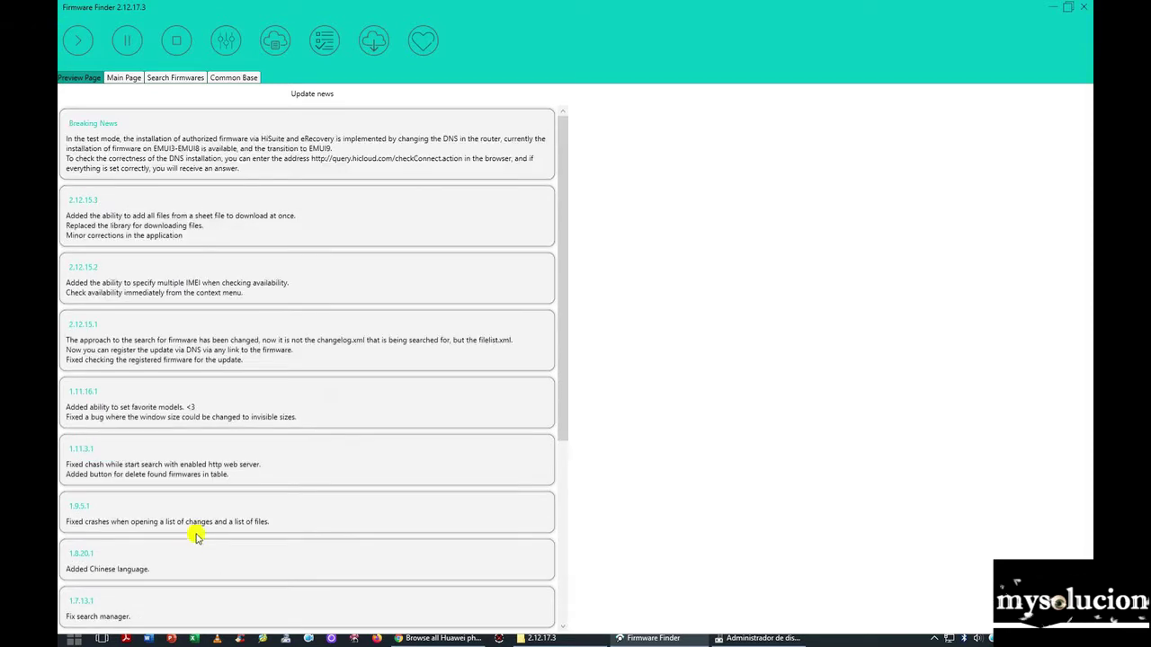
{"action": "scroll", "coordinate": [190, 349], "scroll_direction": "down", "scroll_amount": 5}
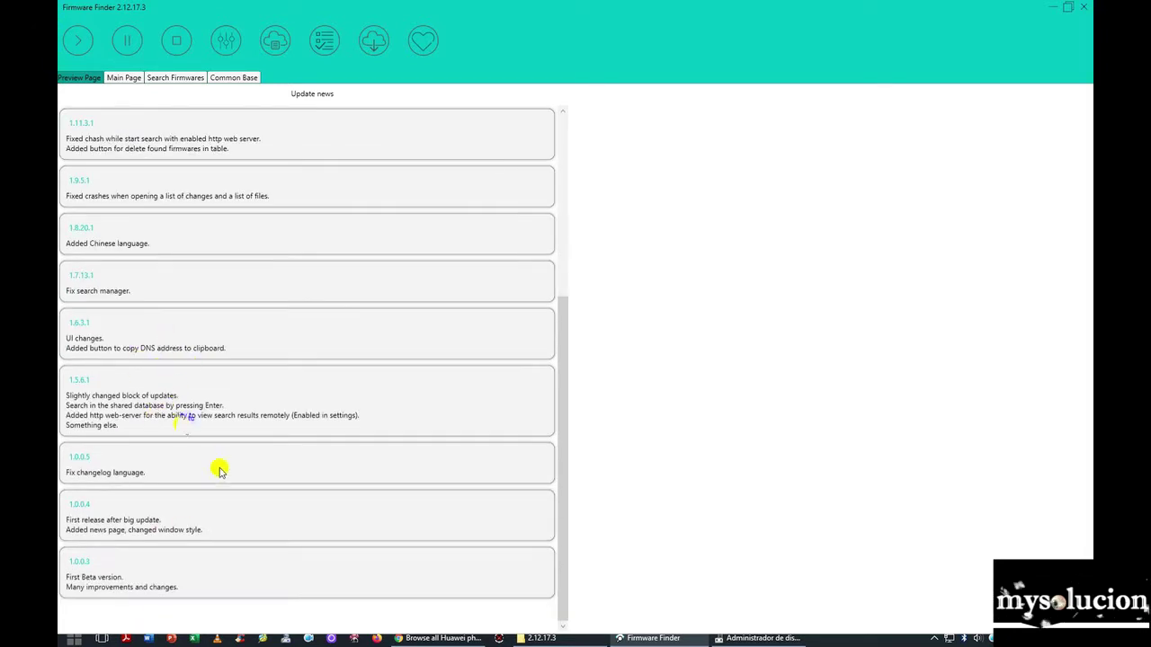
{"action": "scroll", "coordinate": [226, 491], "scroll_direction": "up", "scroll_amount": 5}
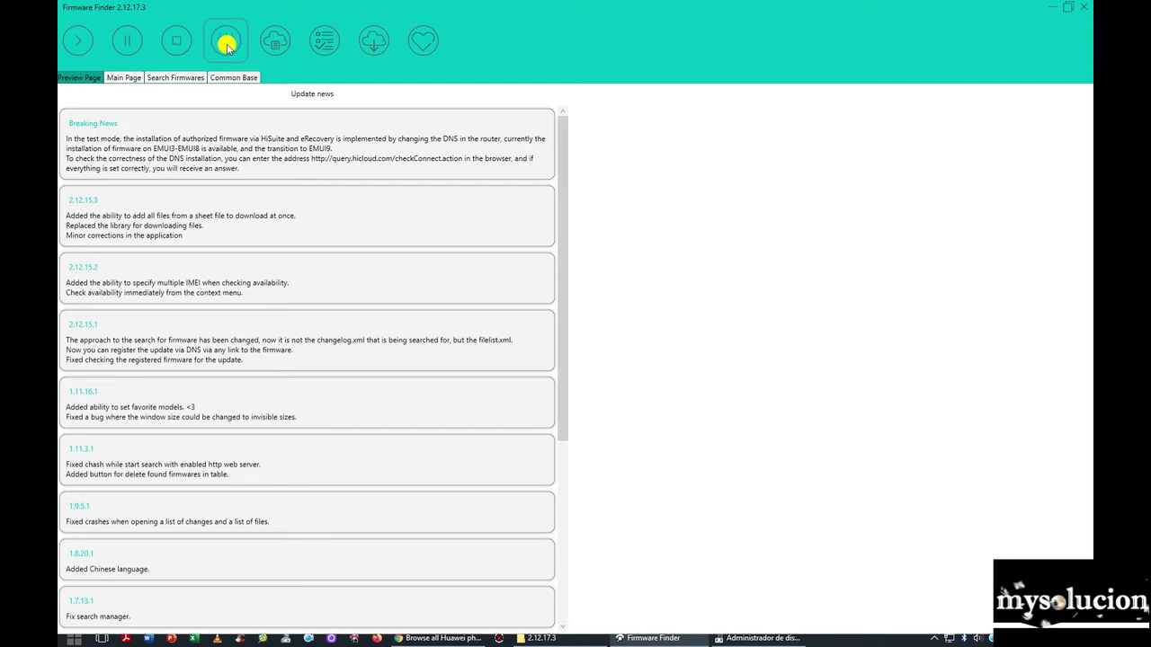
{"action": "left_click", "coordinate": [226, 43]}
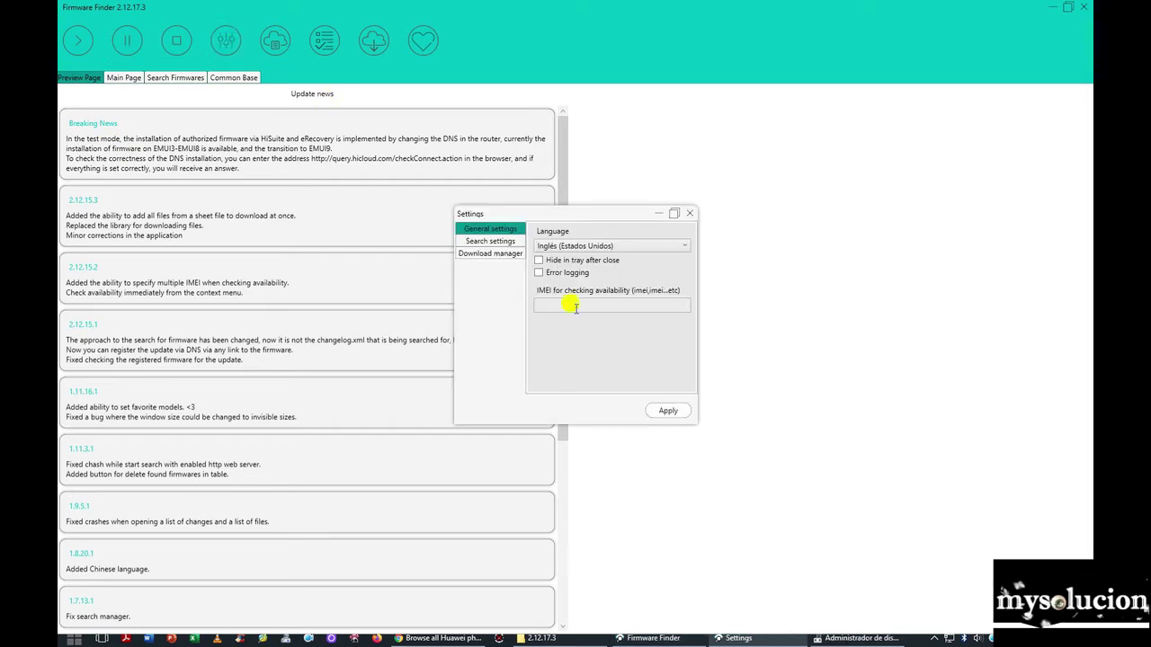
{"action": "left_click", "coordinate": [657, 247]}
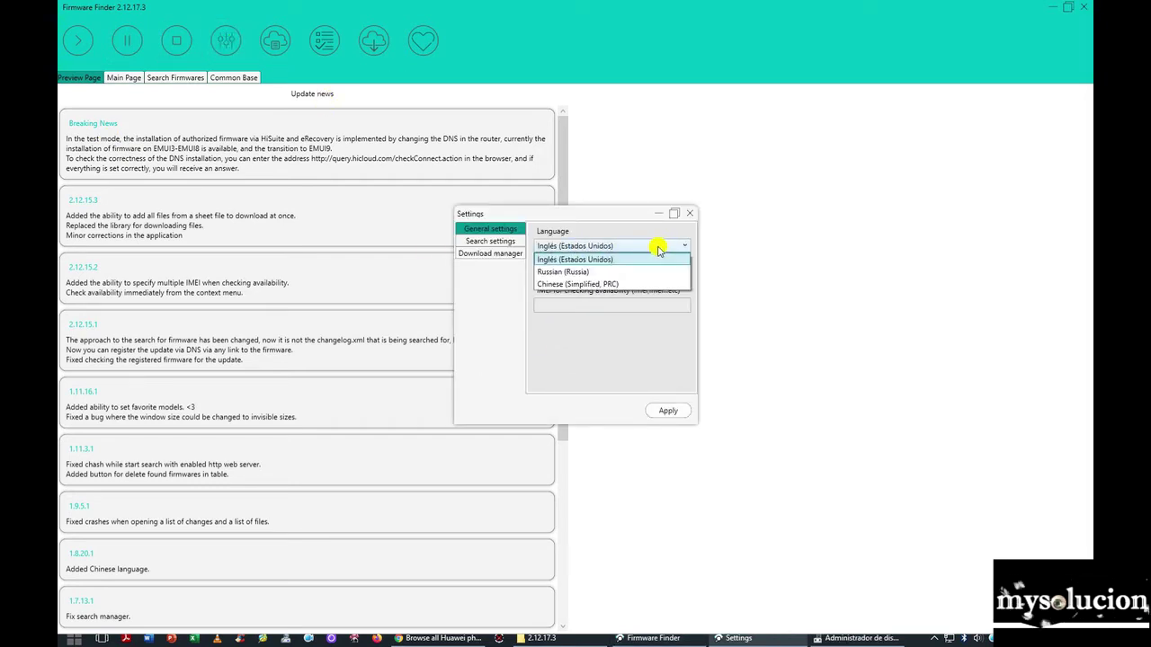
{"action": "left_click", "coordinate": [658, 250]}
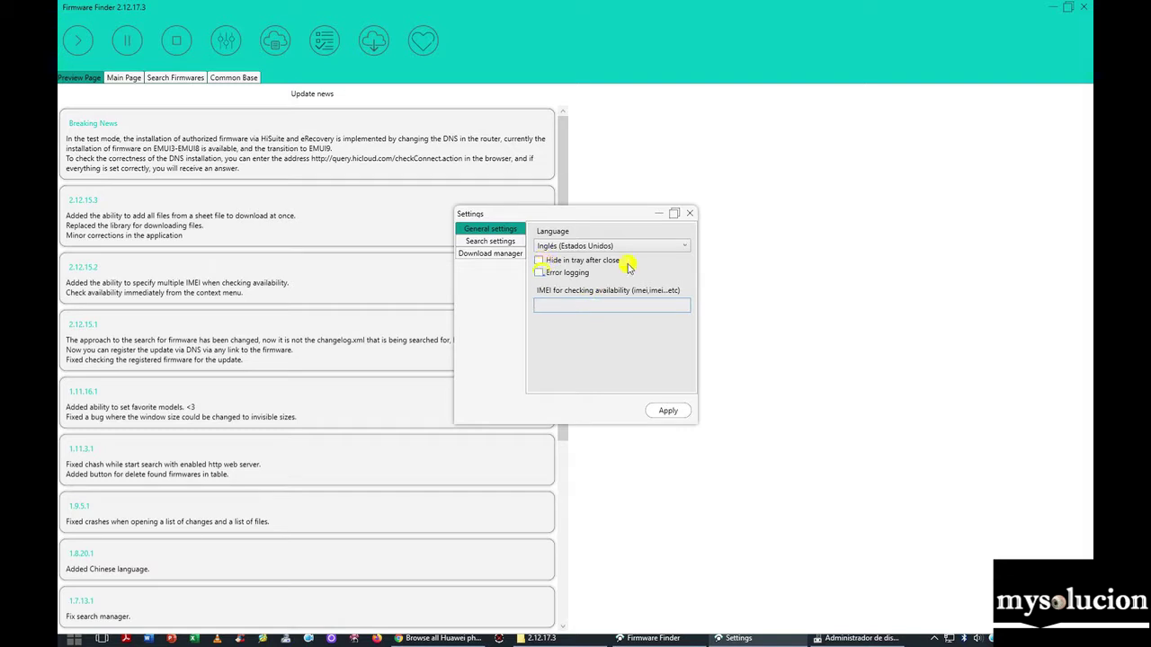
{"action": "left_click", "coordinate": [504, 243]}
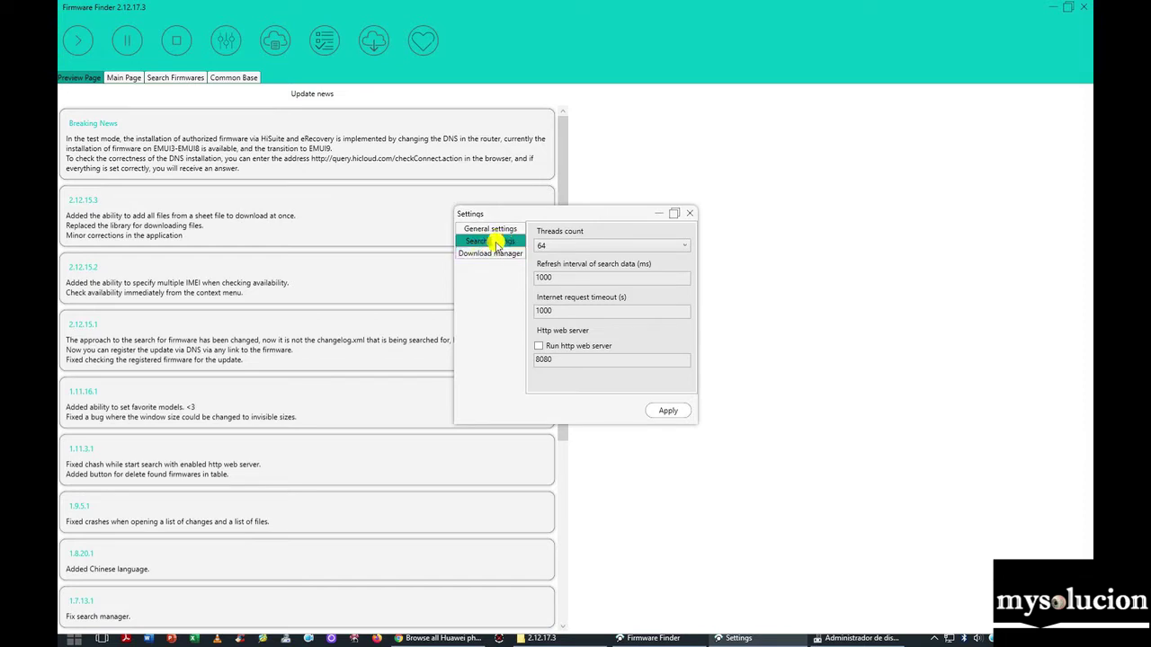
{"action": "left_click", "coordinate": [594, 247]}
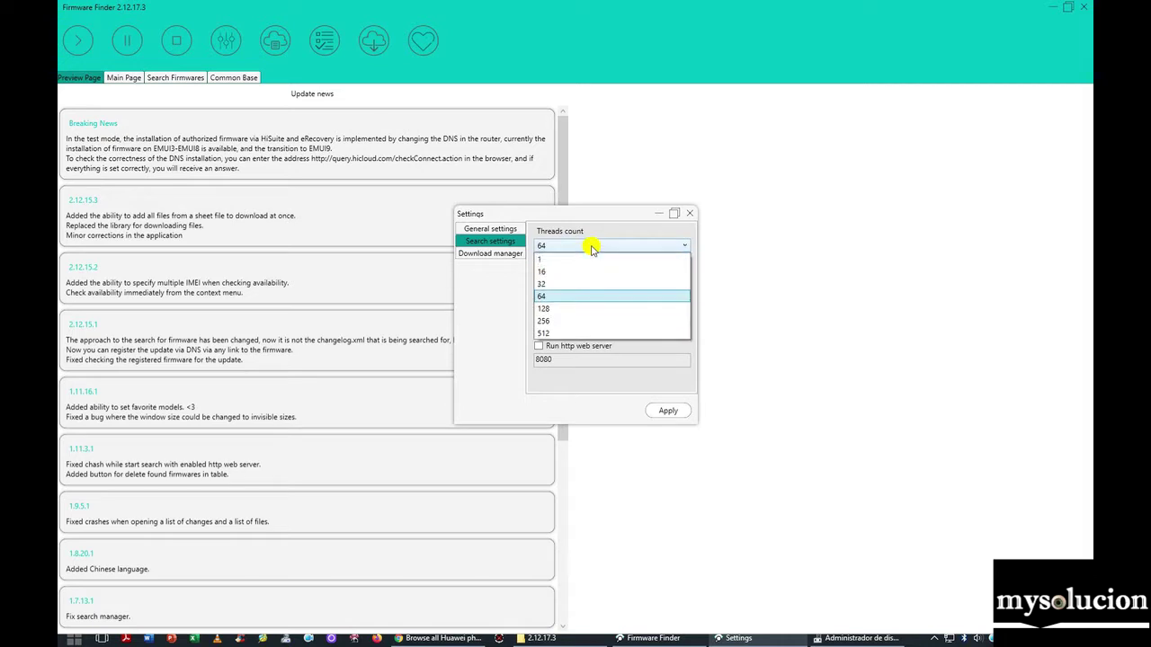
{"action": "left_click", "coordinate": [577, 247]}
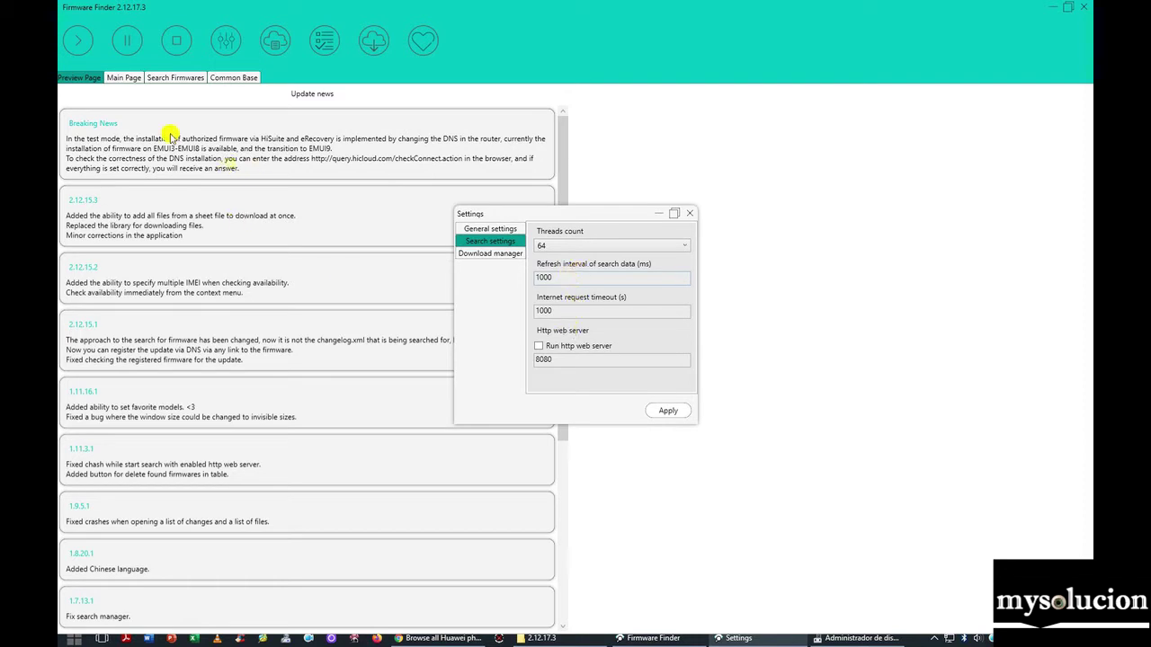
- Close Settings and look through the Main Page and Search Firmwares tabs
{"action": "left_click", "coordinate": [689, 213]}
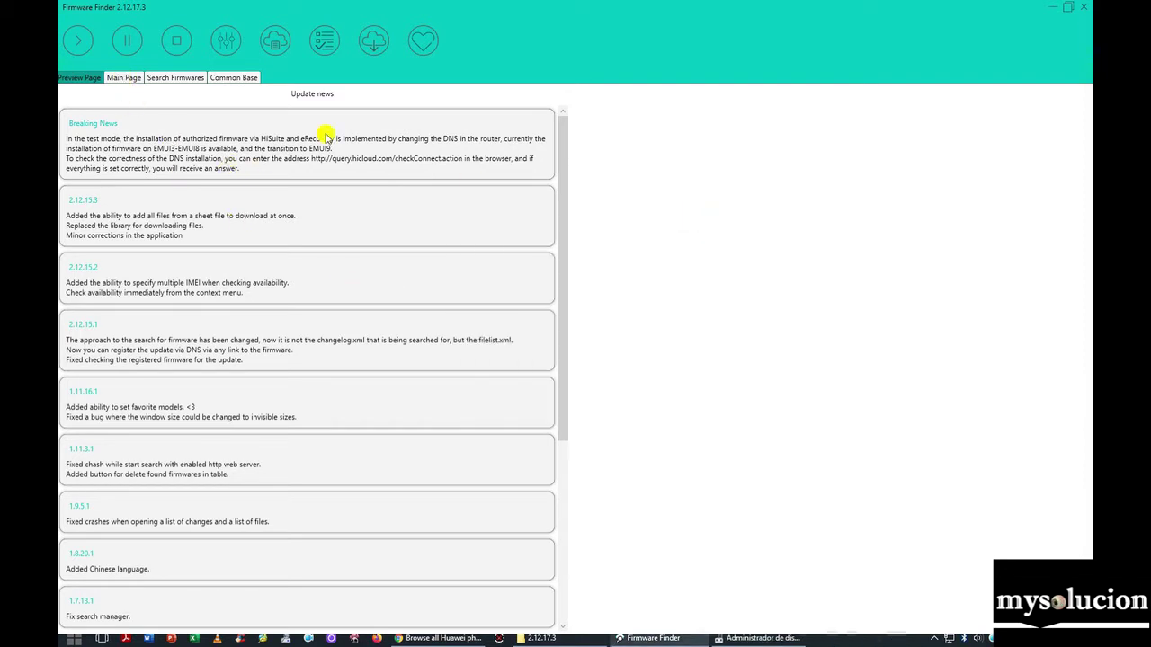
{"action": "left_click", "coordinate": [123, 79]}
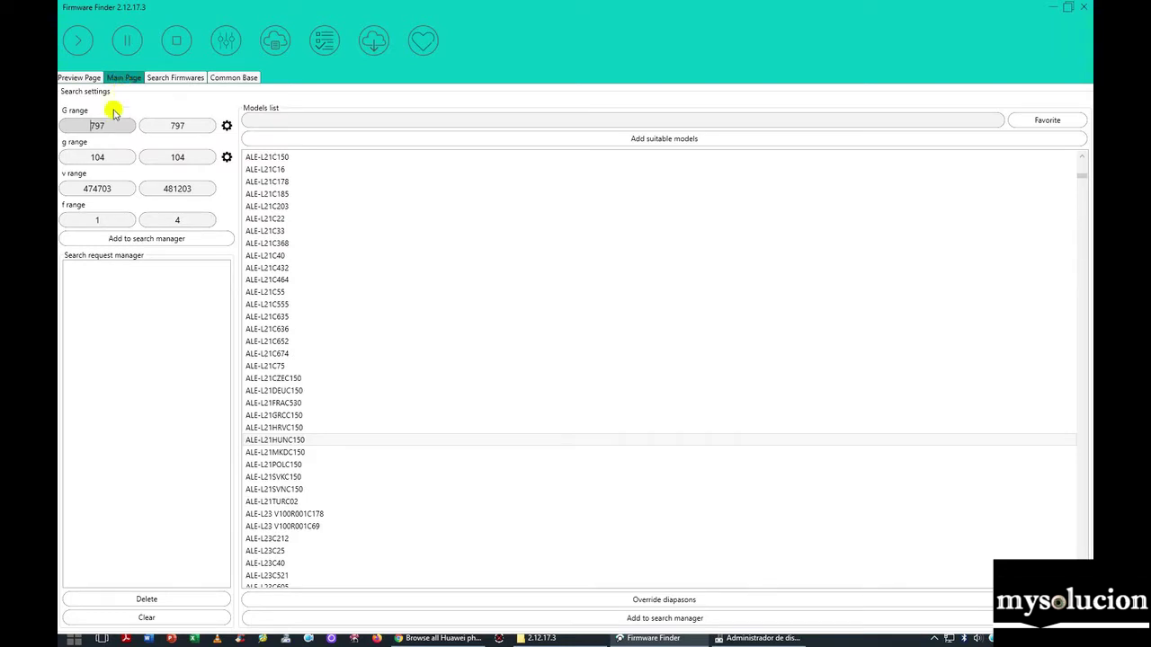
{"action": "left_click", "coordinate": [182, 77]}
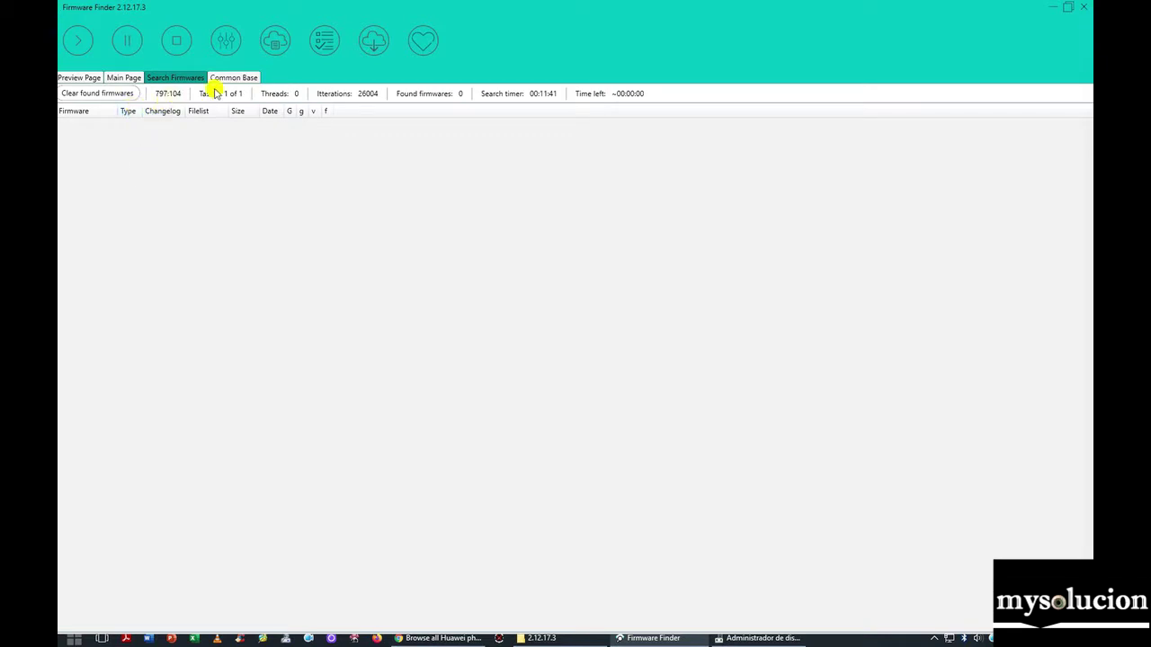
{"action": "left_click", "coordinate": [124, 77]}
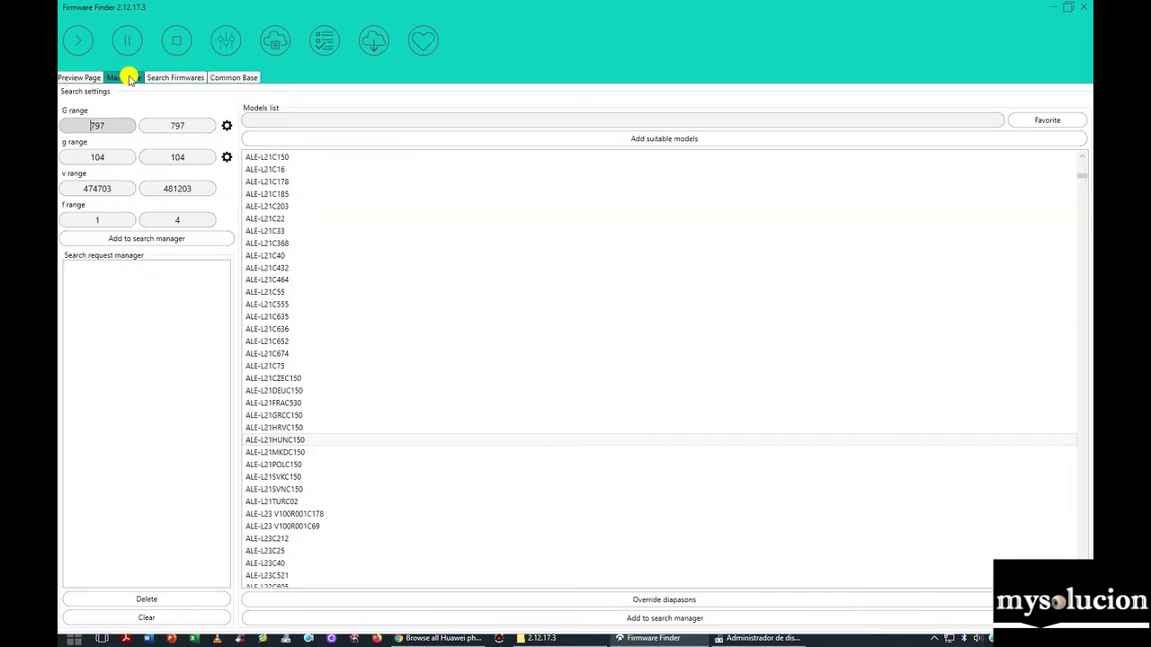
- Return to the Preview Page and reopen Settings on the general options
{"action": "left_click", "coordinate": [80, 78]}
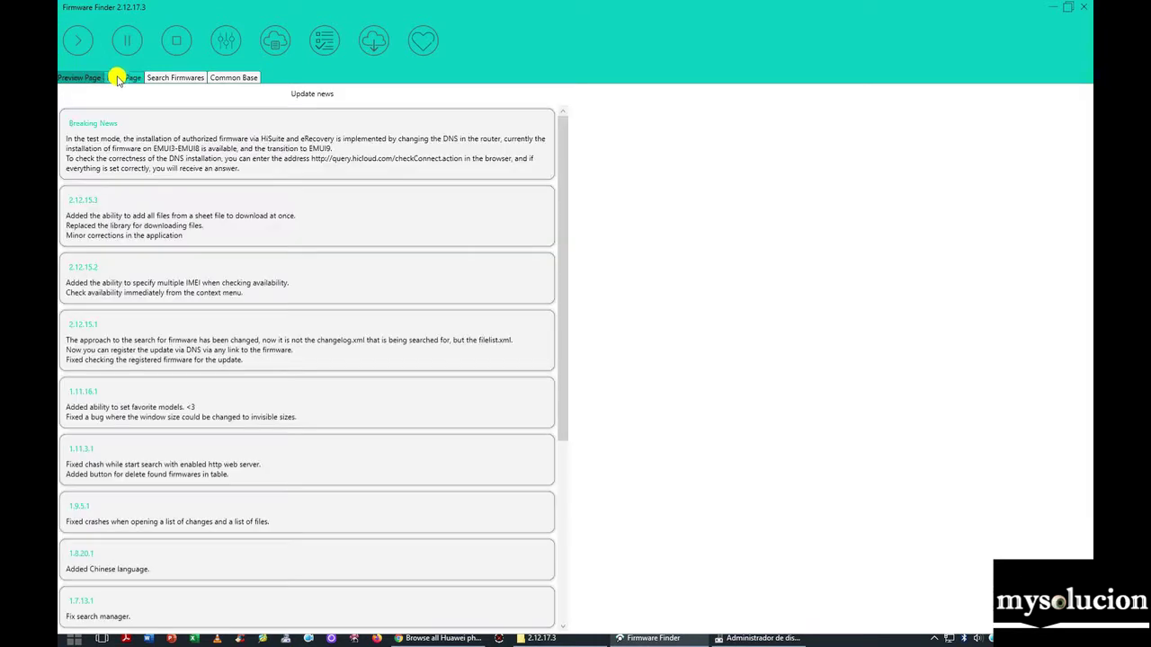
{"action": "left_click", "coordinate": [116, 77]}
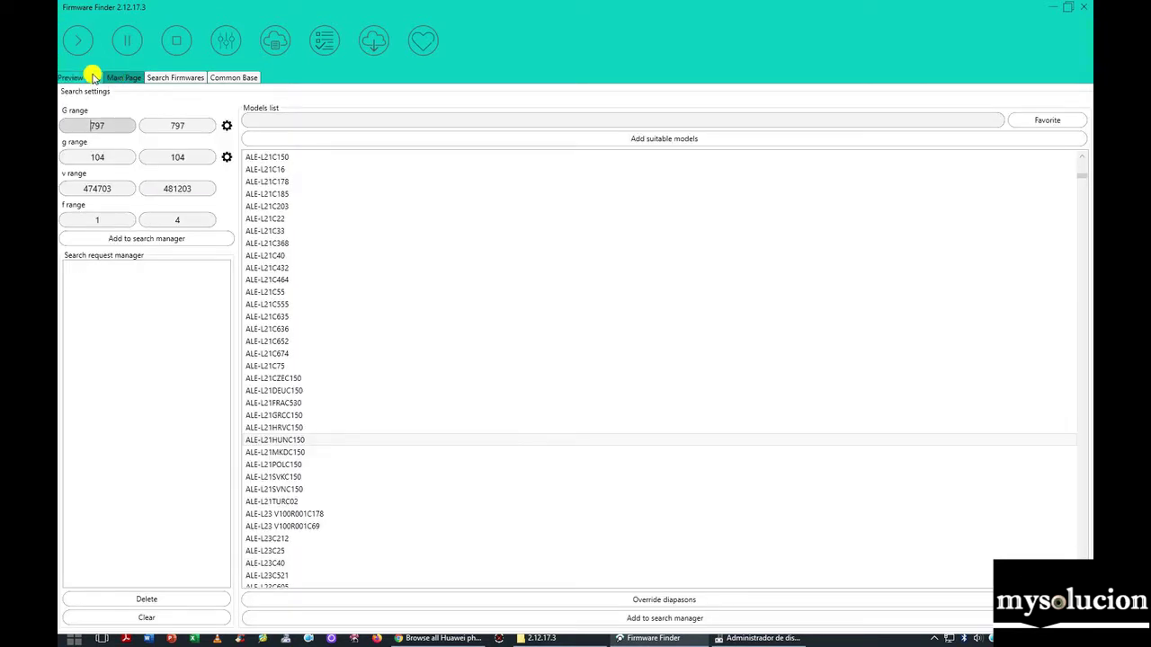
{"action": "left_click", "coordinate": [88, 77]}
{"action": "left_click", "coordinate": [229, 43]}
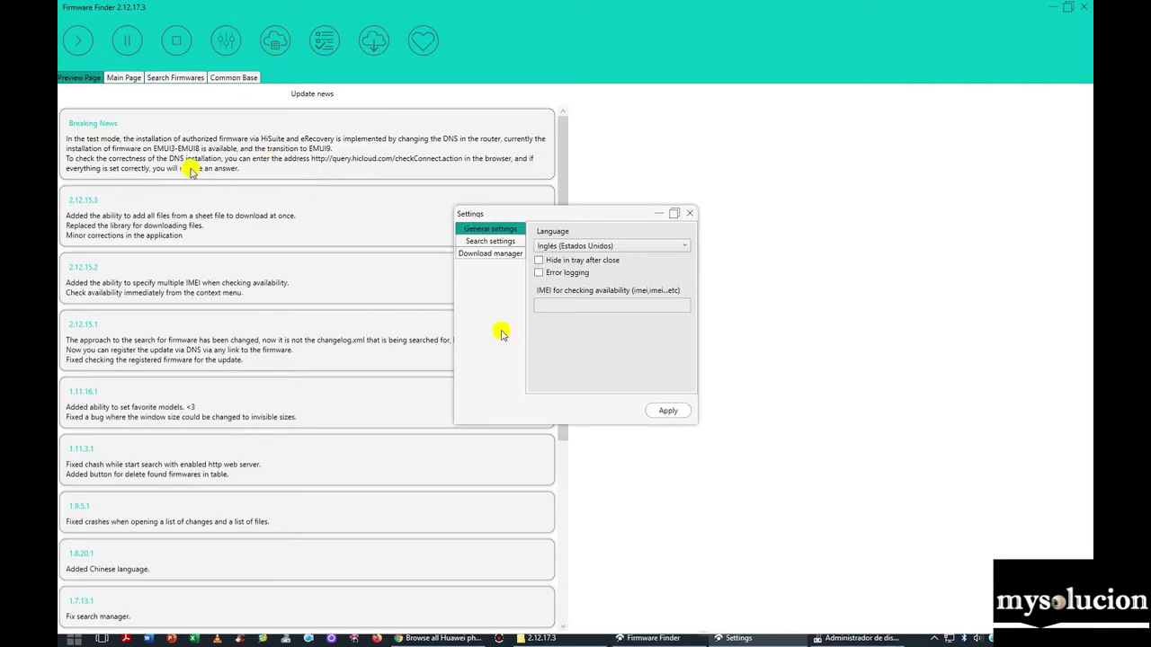
- In the search settings, keep the Threads count at 64
{"action": "left_click", "coordinate": [490, 243]}
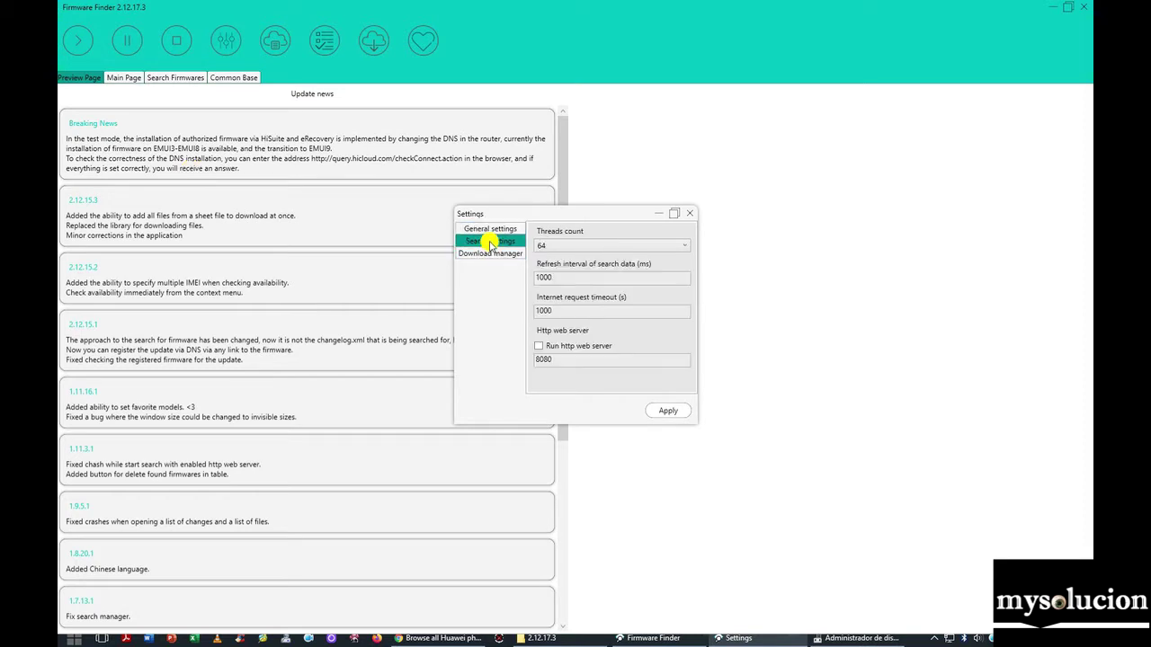
{"action": "left_click", "coordinate": [580, 245]}
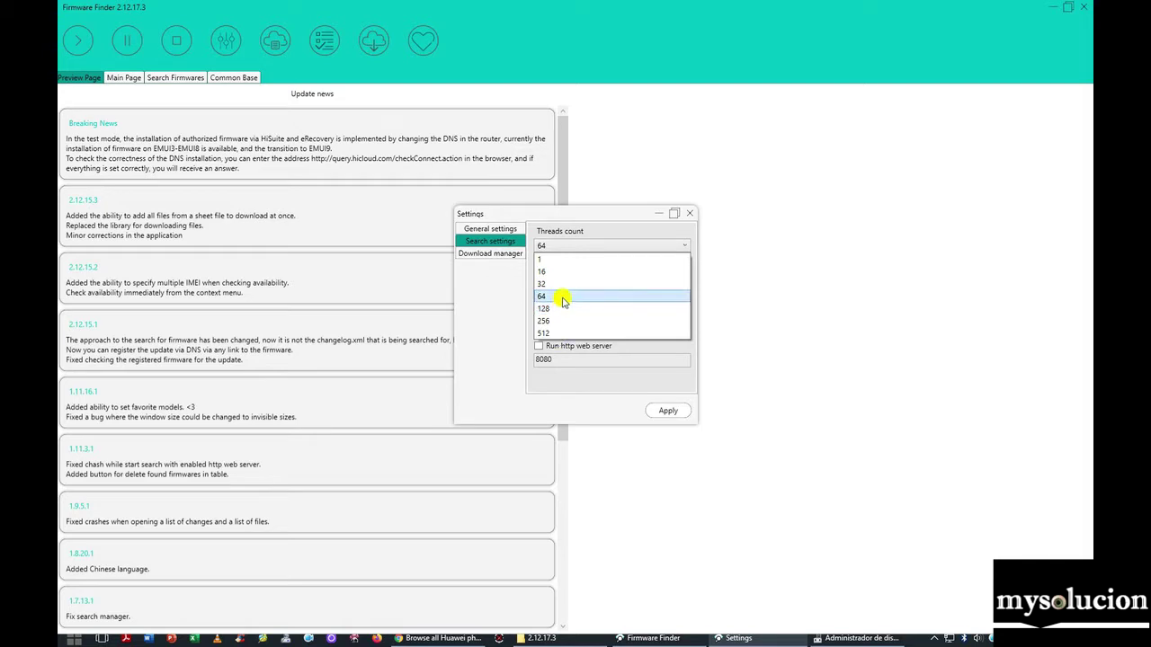
{"action": "left_click", "coordinate": [560, 297]}
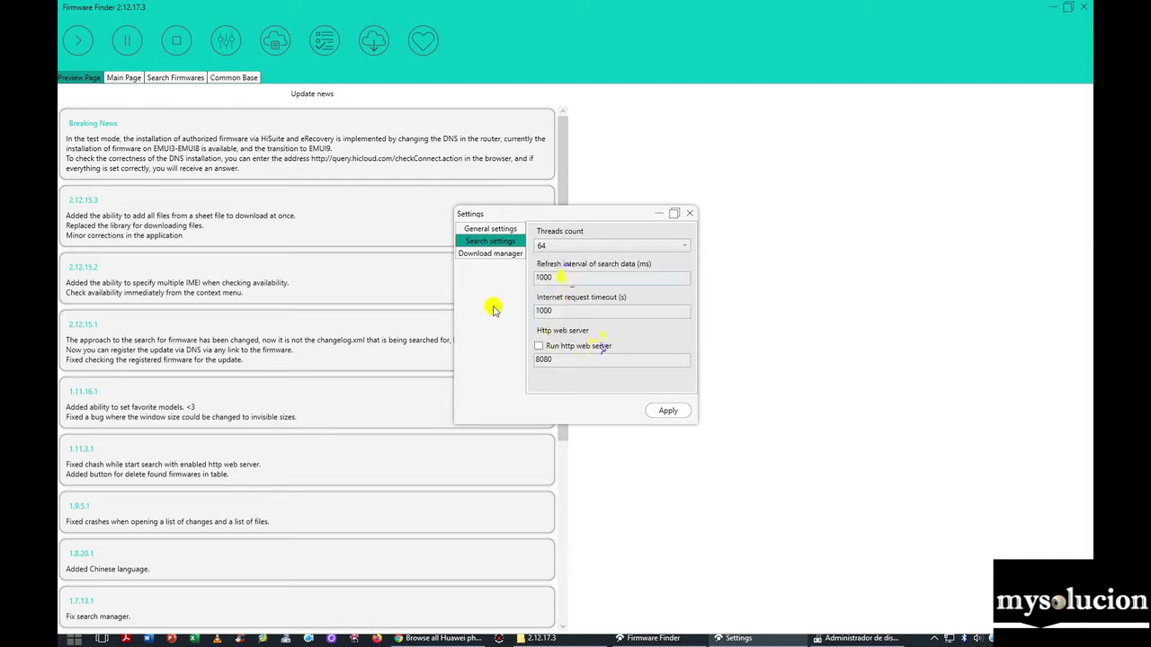
- View the Download manager settings, close Settings and restore the window to its smaller size
{"action": "left_click", "coordinate": [481, 255]}
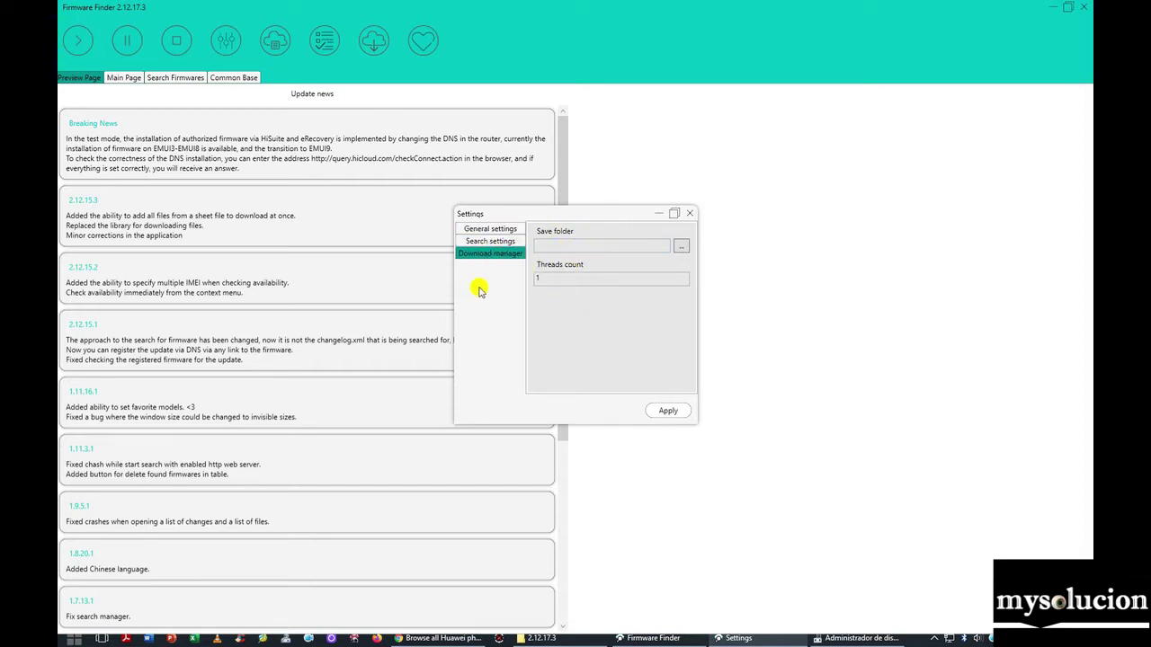
{"action": "left_click", "coordinate": [694, 215]}
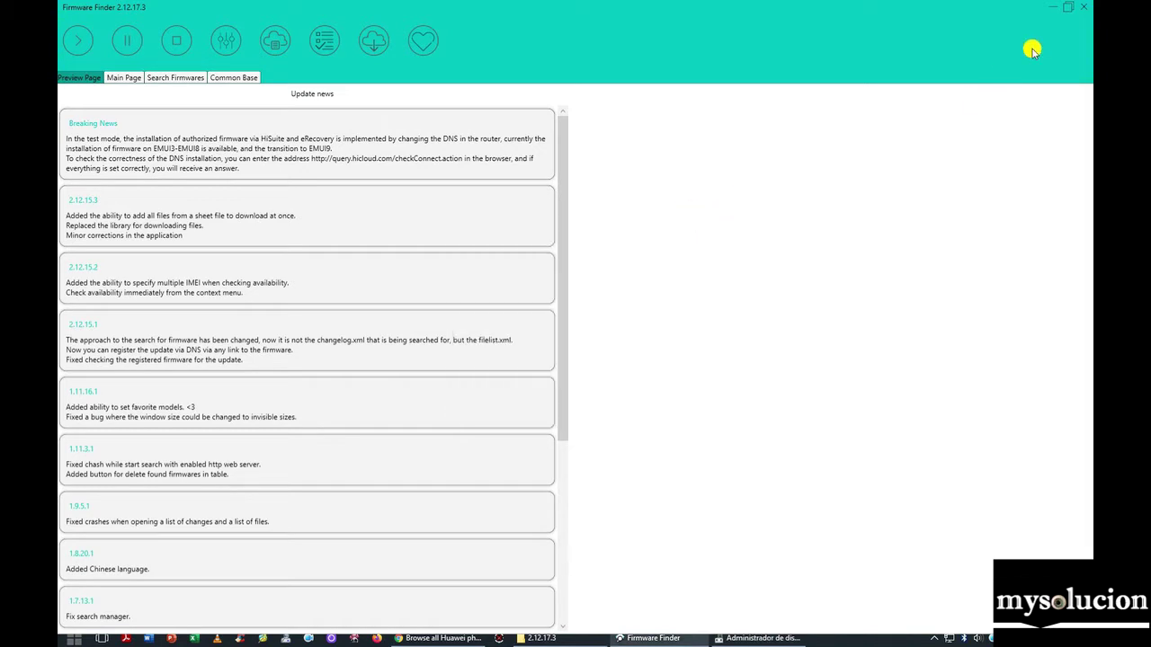
{"action": "left_click", "coordinate": [1067, 8]}
- Open the 2.12.17.3 folder and view the FirmwareFinder file's context menu without choosing anything
{"action": "double_click", "coordinate": [944, 406]}
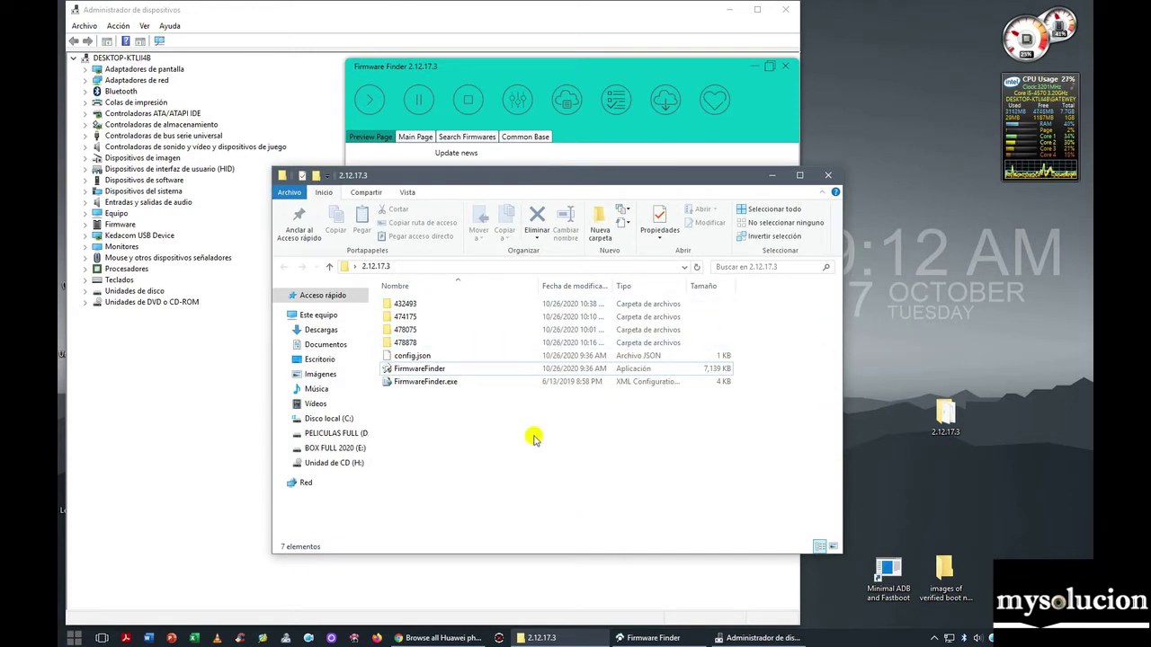
{"action": "left_click", "coordinate": [411, 368]}
{"action": "right_click", "coordinate": [422, 371]}
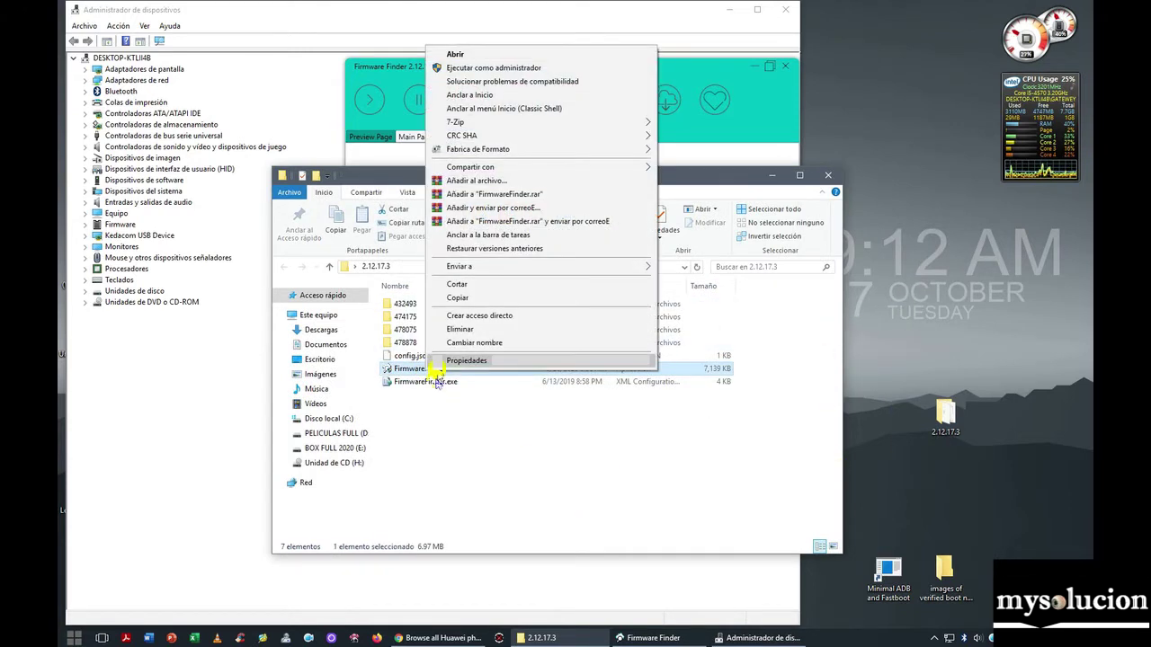
{"action": "left_click", "coordinate": [429, 480]}
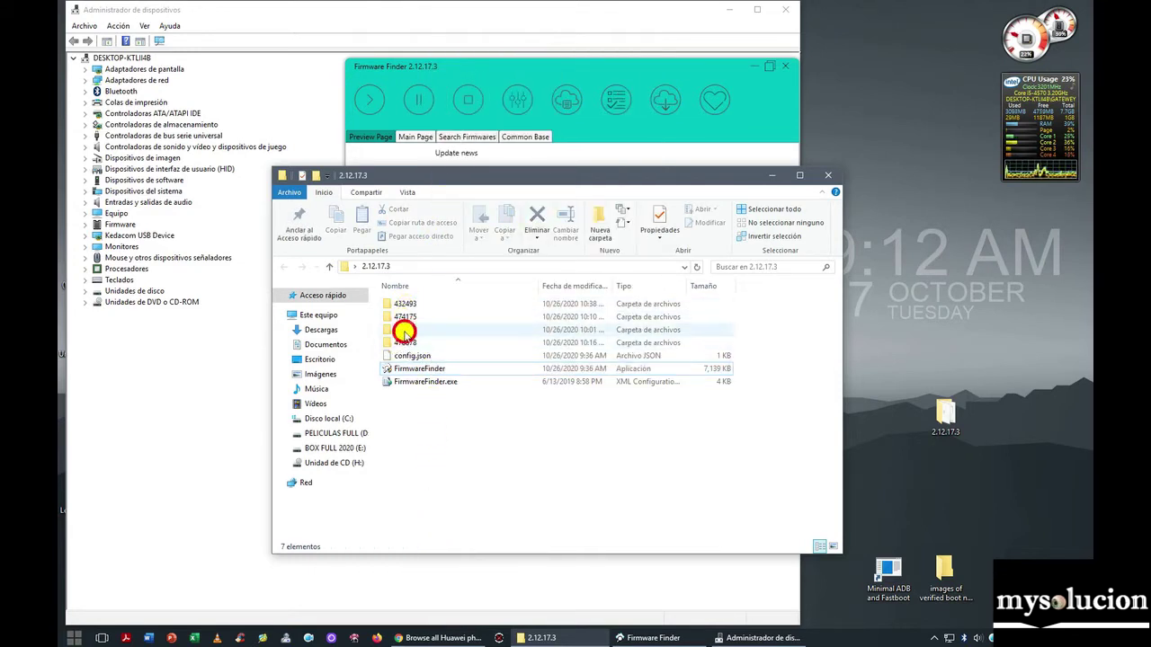
- Inspect the 478075 and 474175 firmware folders, returning to 2.12.17.3 each time
{"action": "double_click", "coordinate": [399, 329]}
{"action": "key", "text": "alt+Left"}
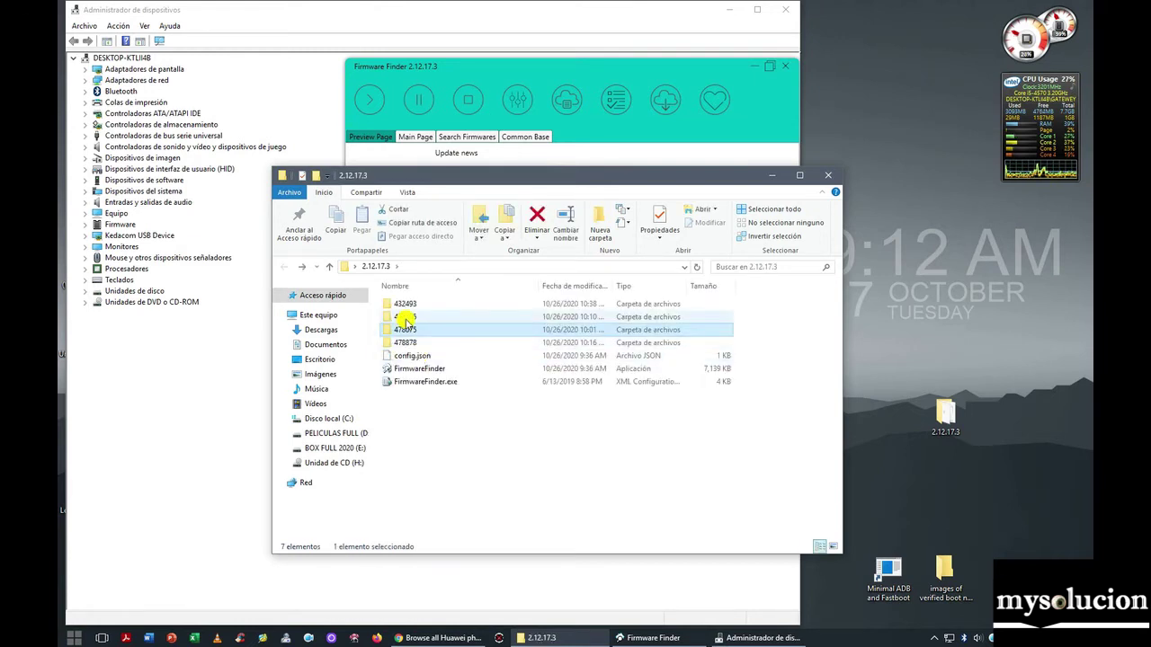
{"action": "double_click", "coordinate": [406, 315]}
{"action": "key", "text": "alt+Left"}
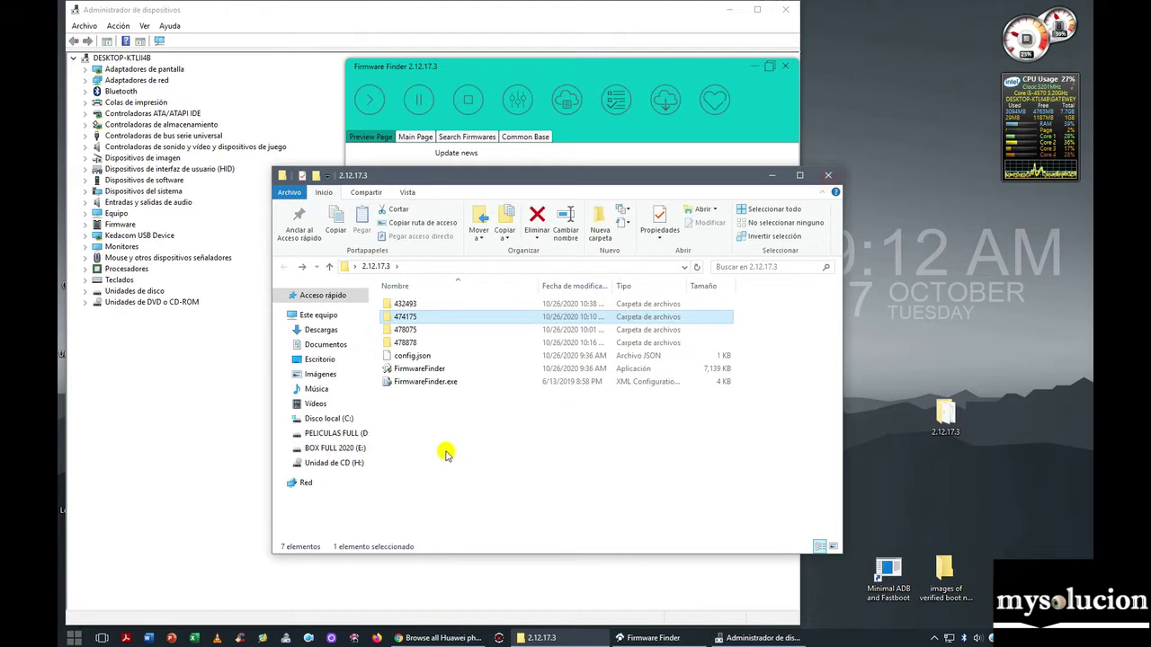
- Select the 432493, 478878 and 474175 folders, clear the selection, and close the folder window
{"action": "left_click", "coordinate": [407, 307]}
{"action": "left_click", "coordinate": [408, 316]}
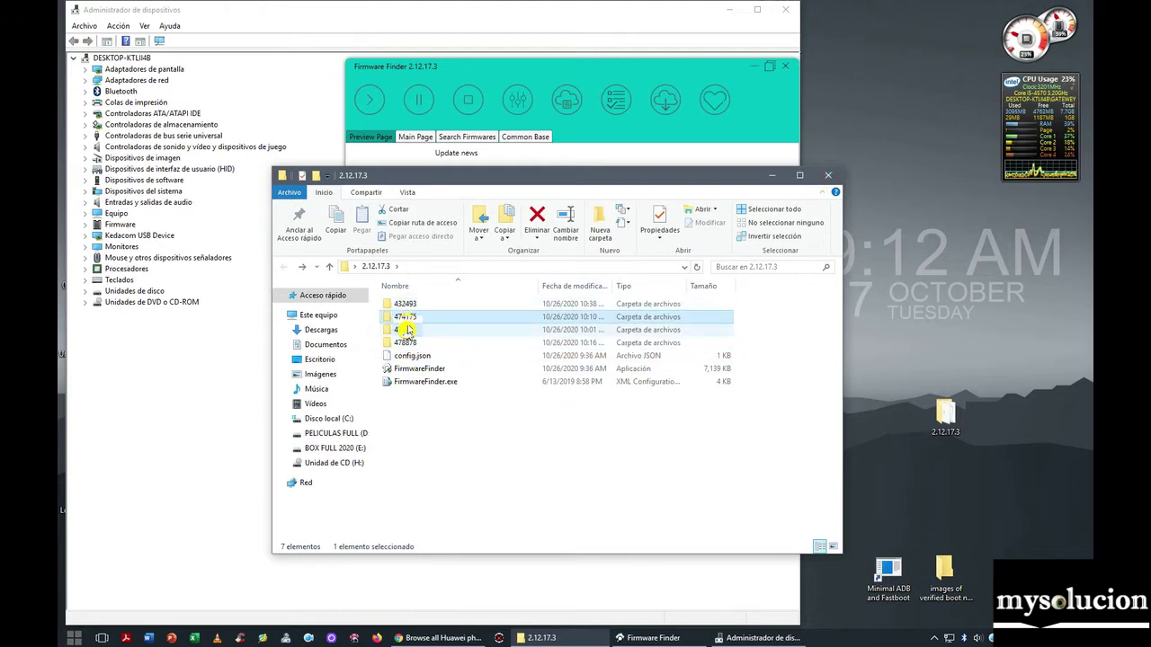
{"action": "left_click", "coordinate": [406, 342]}
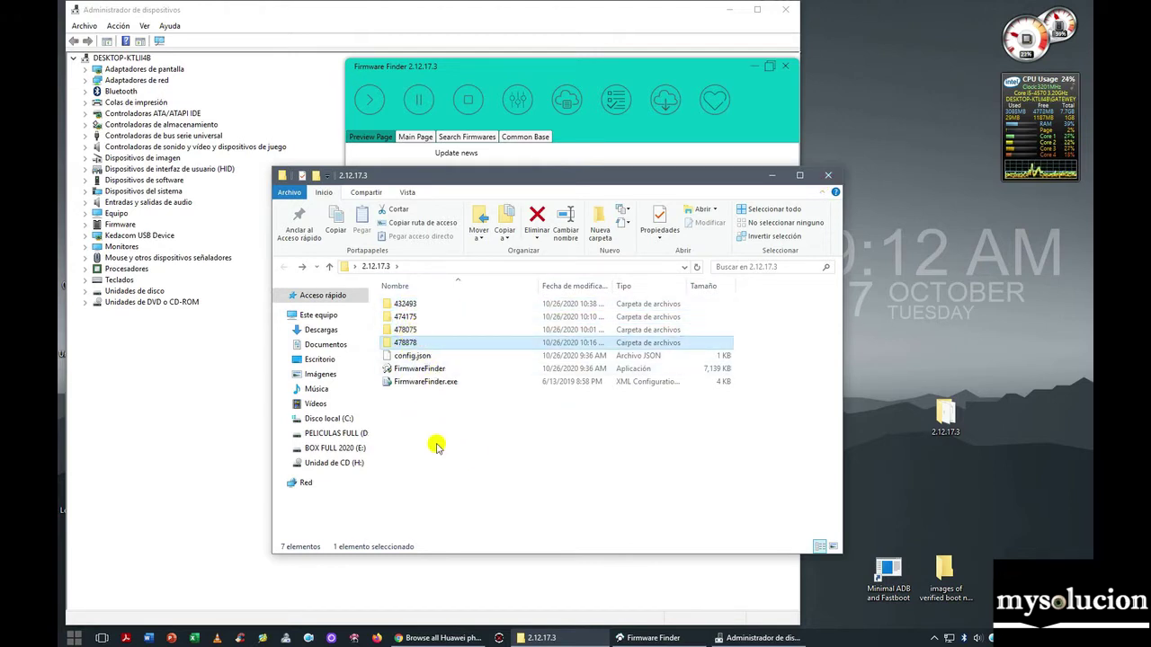
{"action": "left_click", "coordinate": [408, 317]}
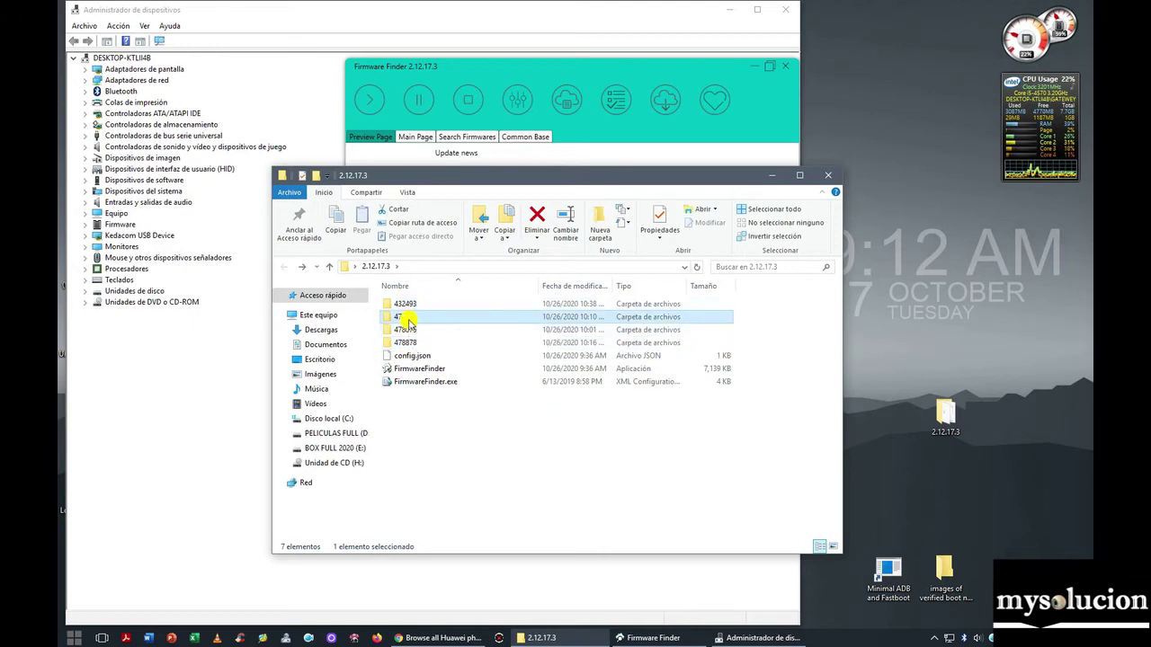
{"action": "left_click", "coordinate": [495, 437]}
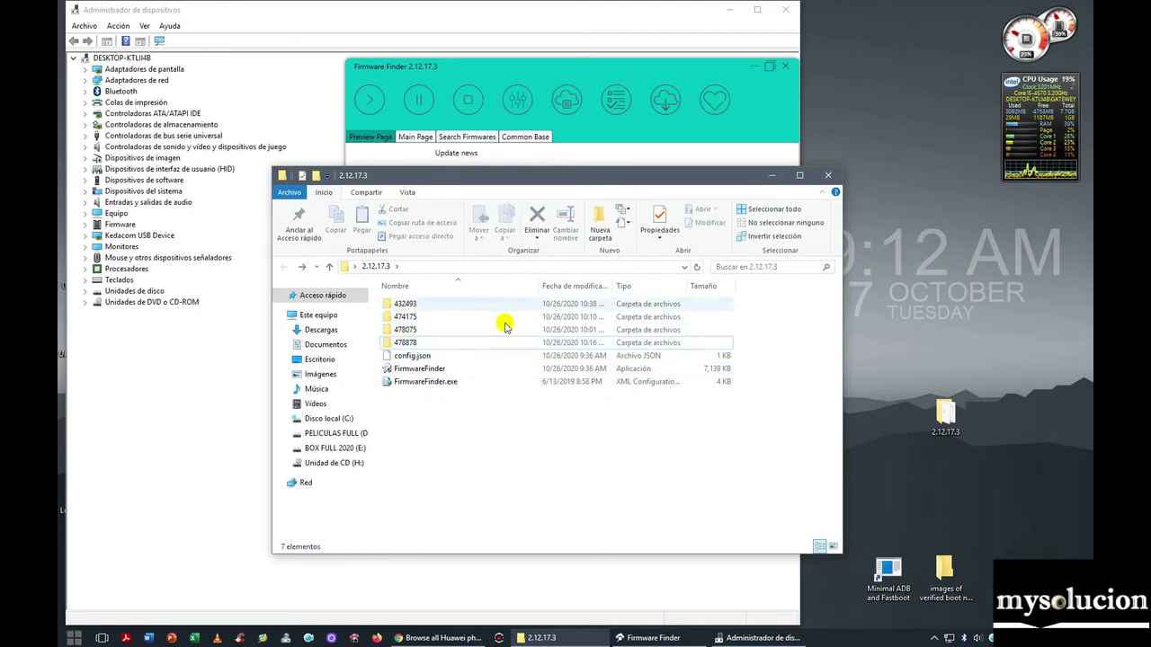
{"action": "left_click", "coordinate": [820, 174]}
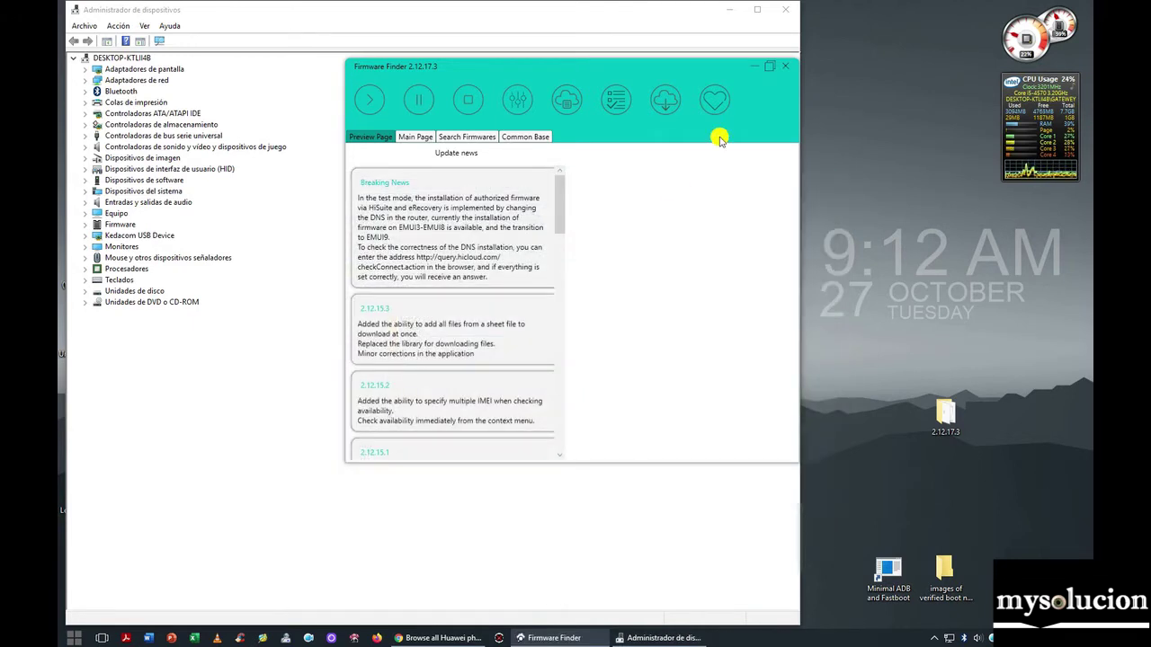
- Maximize Firmware Finder, then open and close its Settings
{"action": "left_click", "coordinate": [771, 66]}
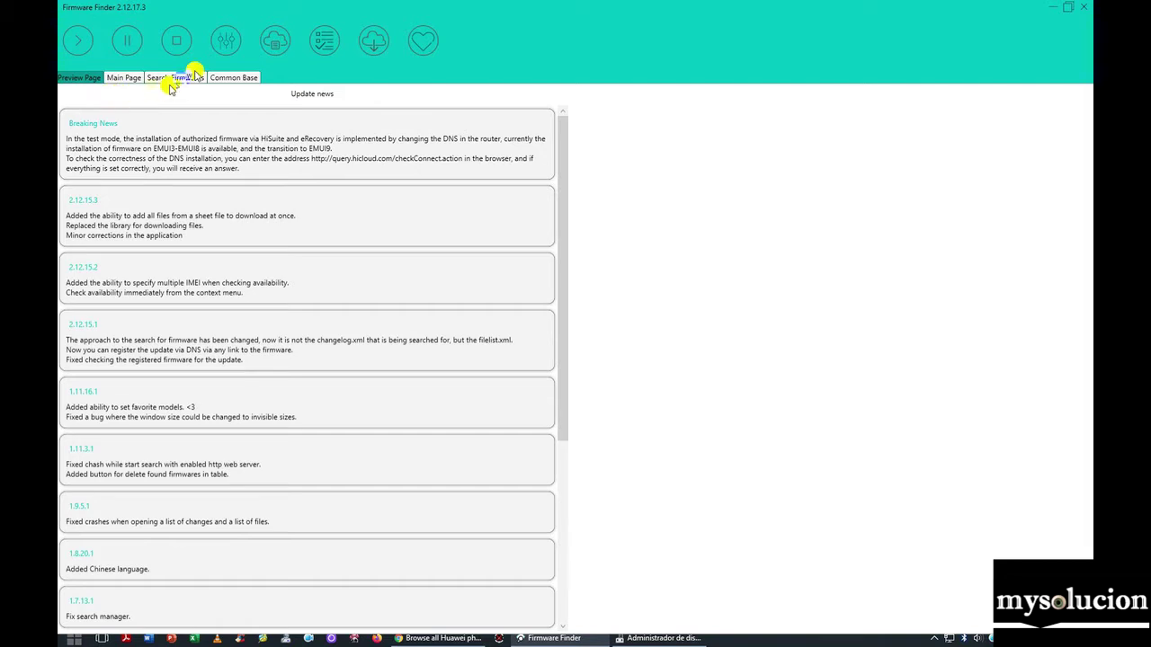
{"action": "left_click", "coordinate": [224, 41]}
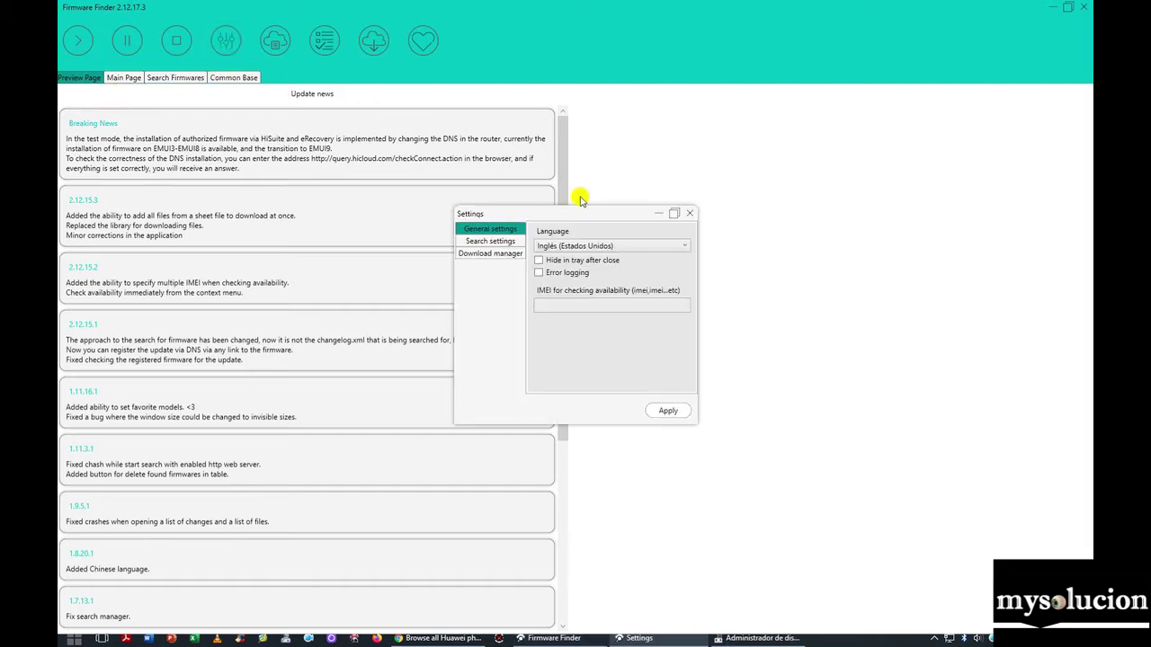
{"action": "left_click", "coordinate": [689, 213]}
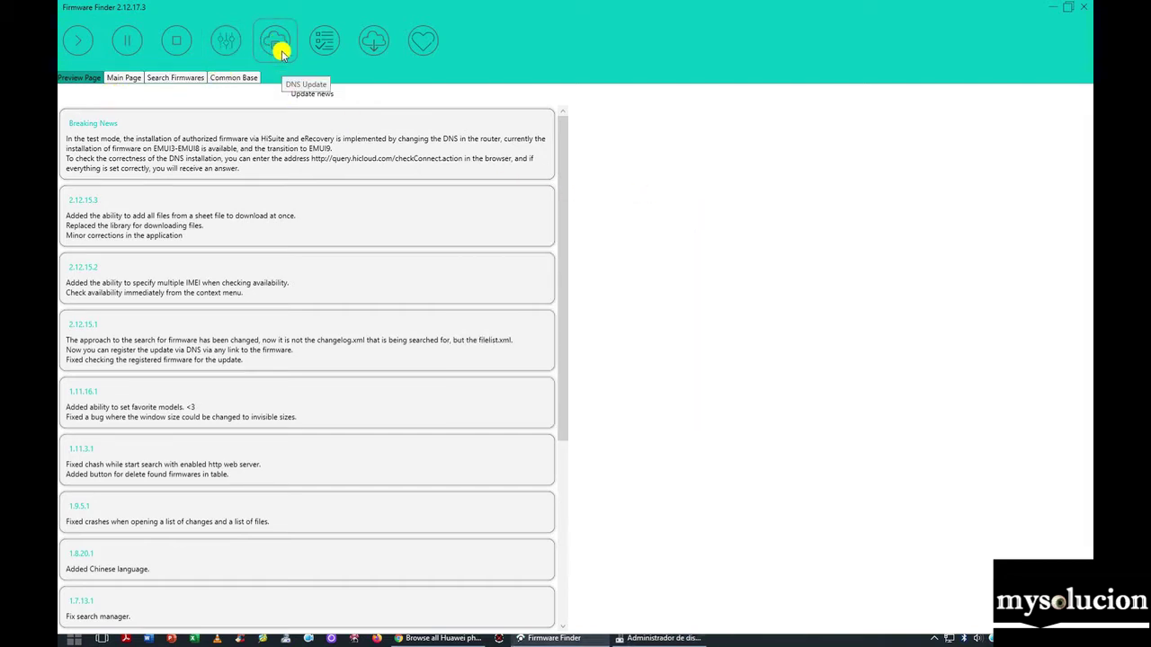
- Inspect the DNS Update dialog, moving it right and checking the firmware registration link field, then close it
{"action": "left_click", "coordinate": [282, 52]}
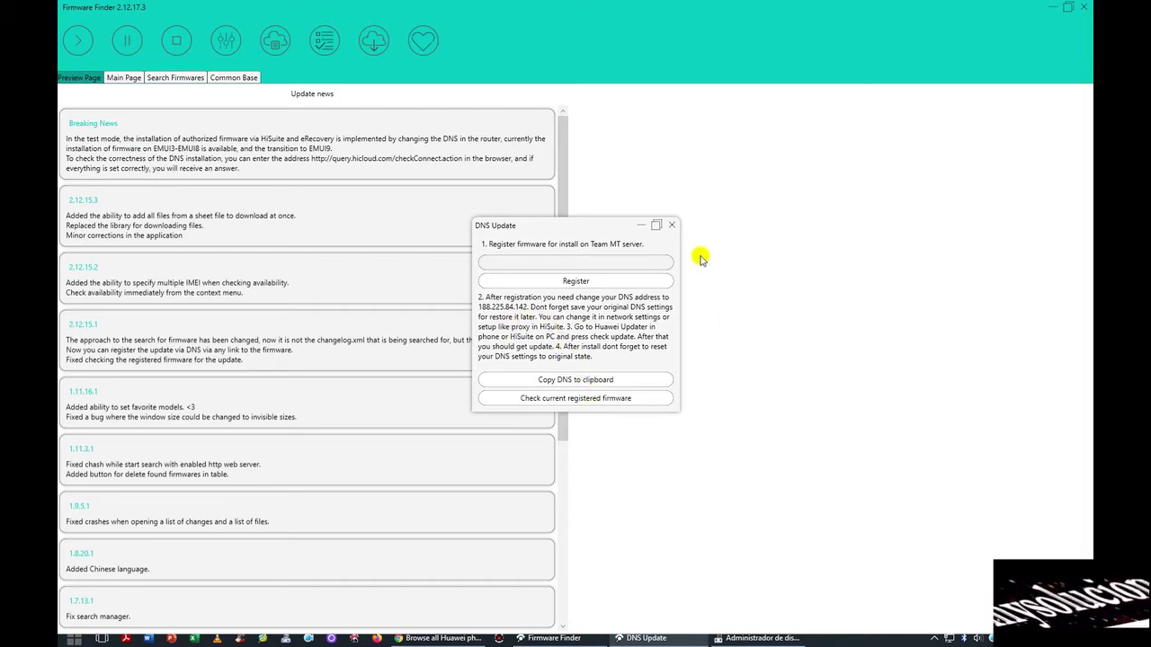
{"action": "left_click", "coordinate": [675, 227]}
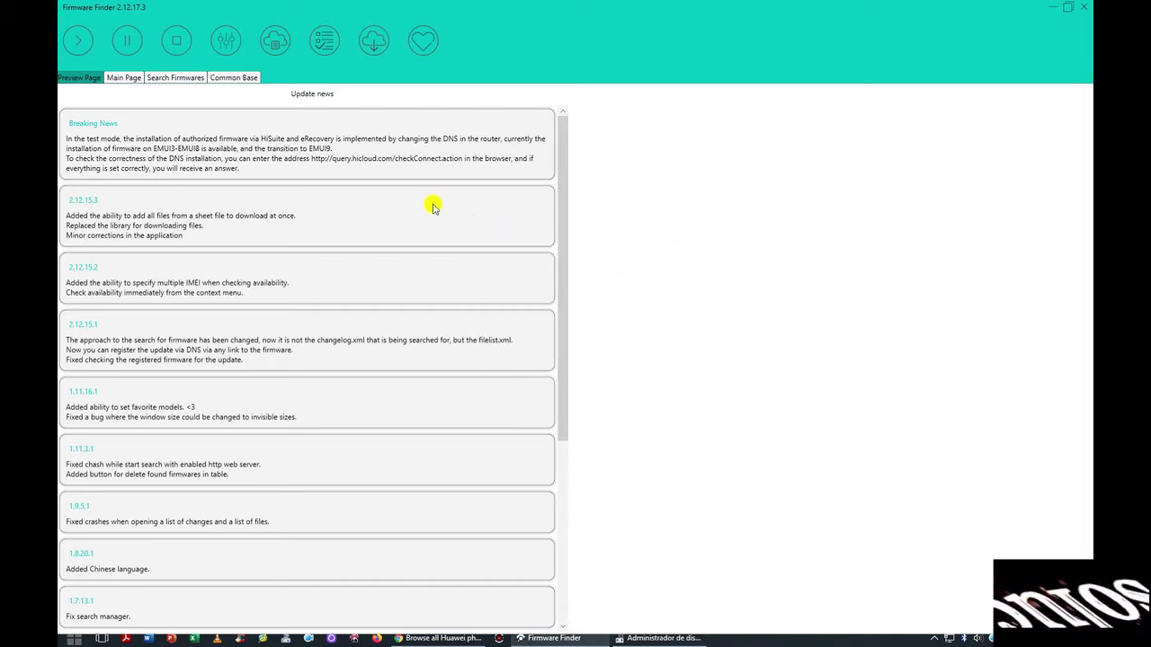
{"action": "left_click", "coordinate": [270, 42]}
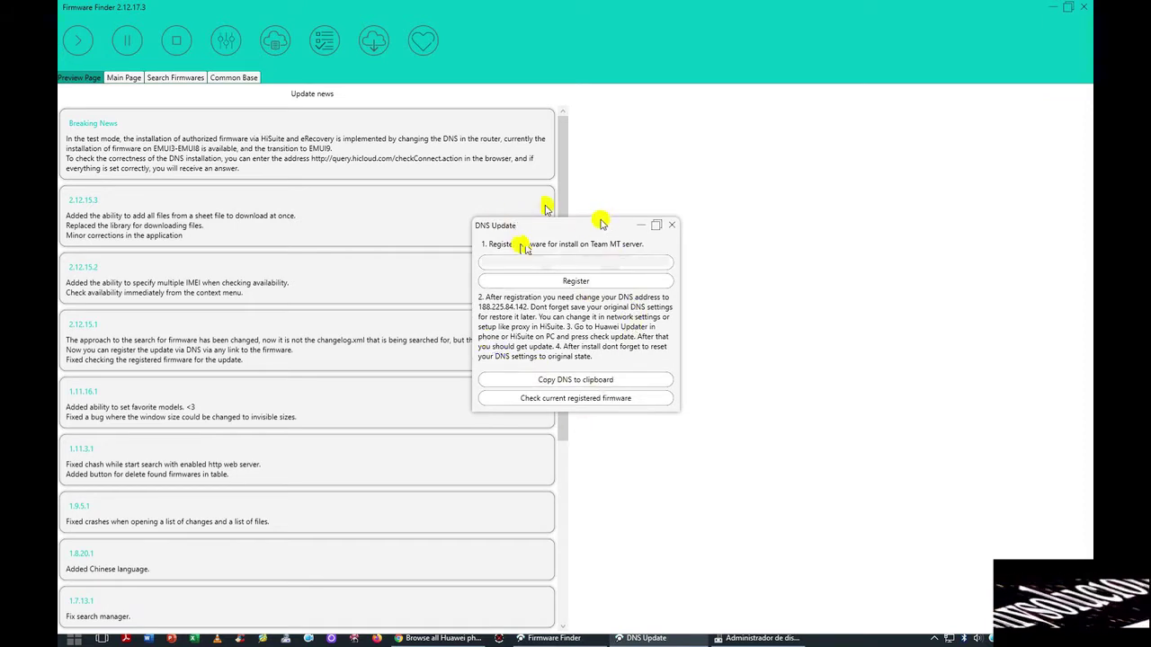
{"action": "left_click_drag", "start_coordinate": [575, 228], "coordinate": [690, 197]}
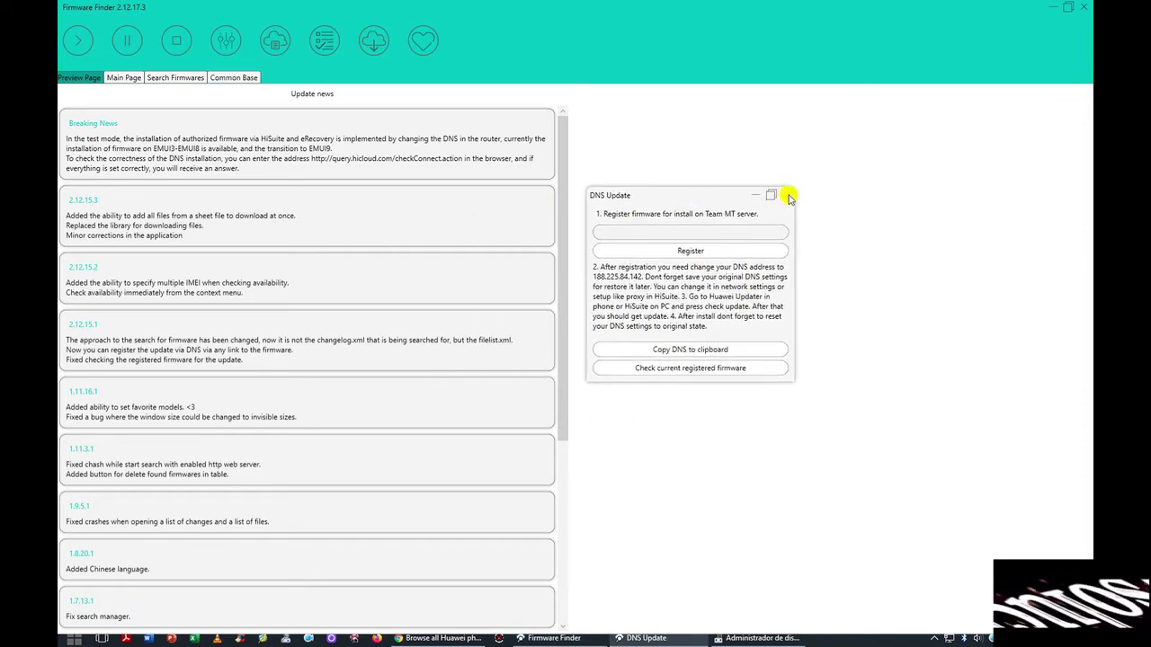
{"action": "left_click", "coordinate": [735, 245]}
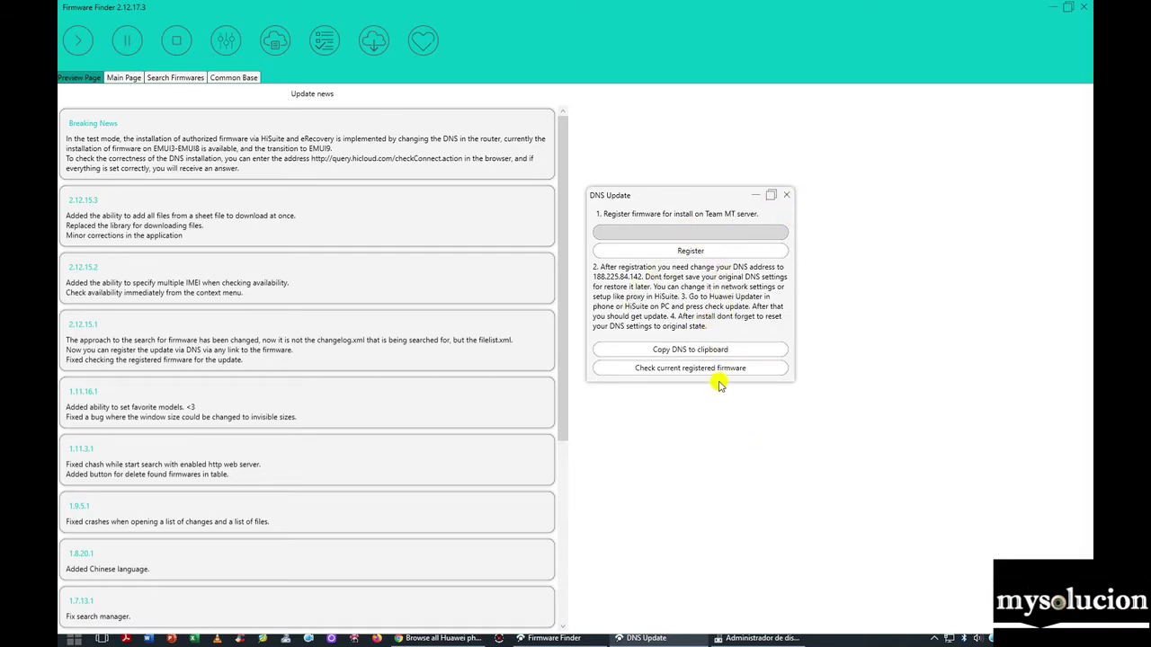
{"action": "left_click", "coordinate": [787, 196]}
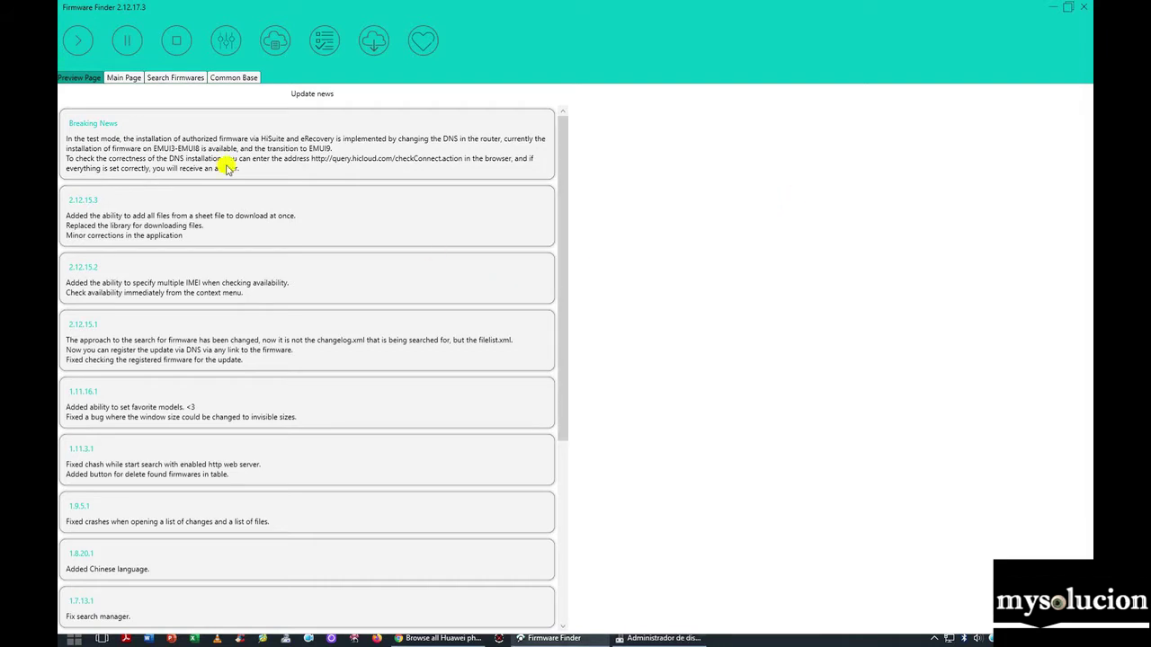
{"action": "left_click", "coordinate": [326, 41]}
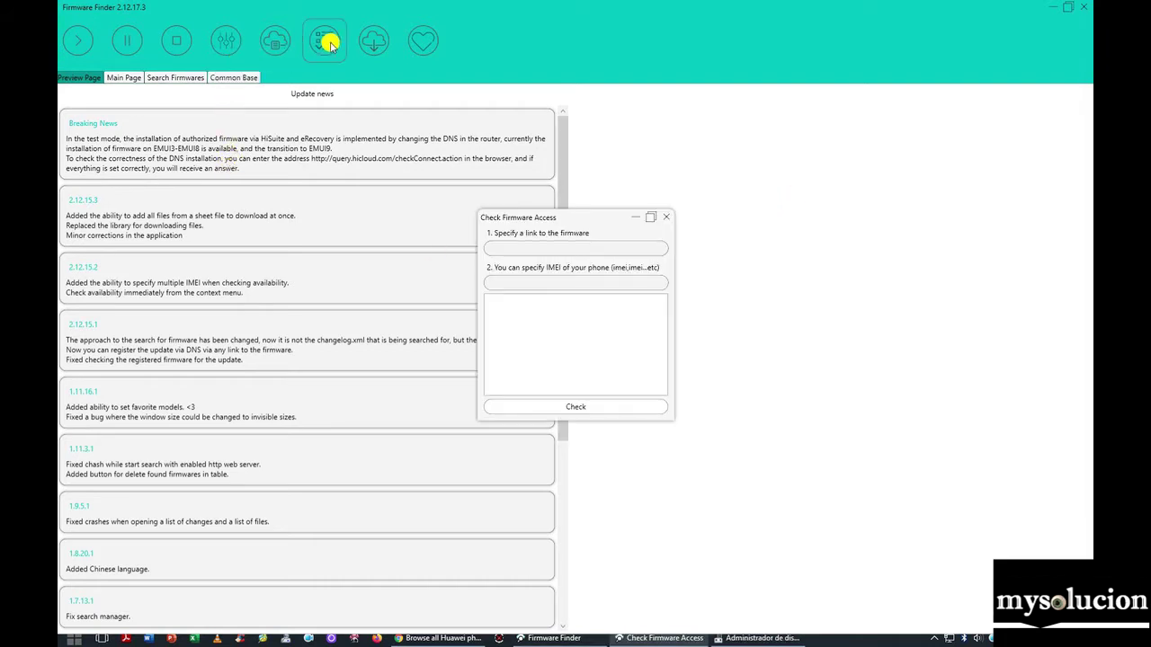
{"action": "left_click_drag", "start_coordinate": [589, 219], "coordinate": [472, 231]}
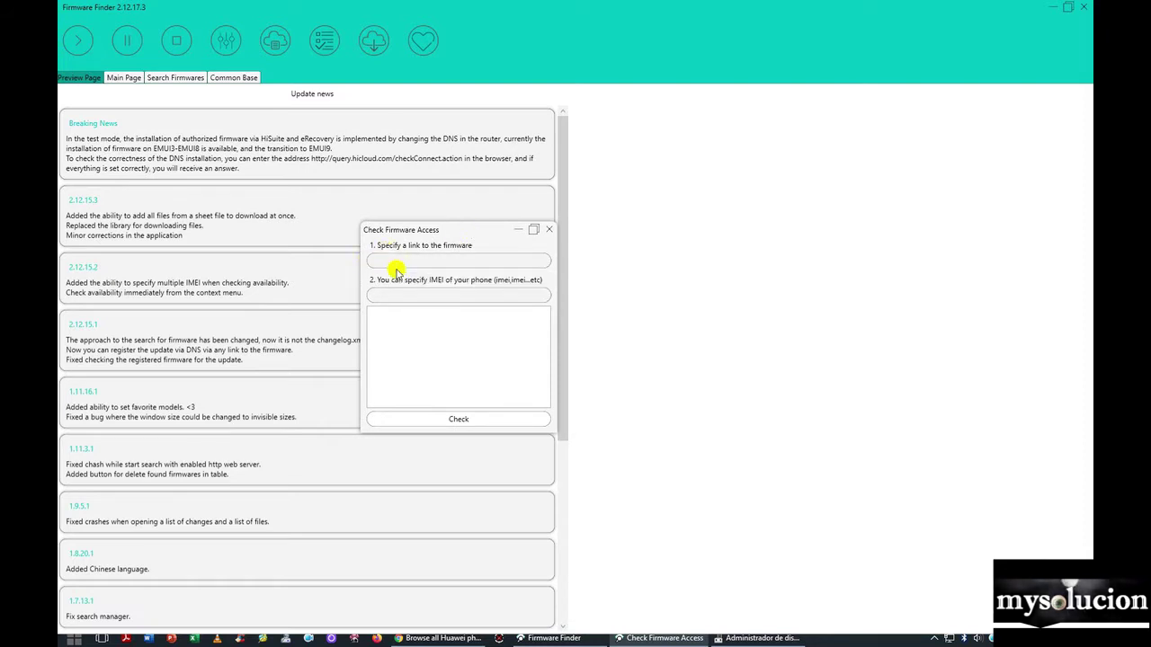
{"action": "left_click", "coordinate": [475, 259]}
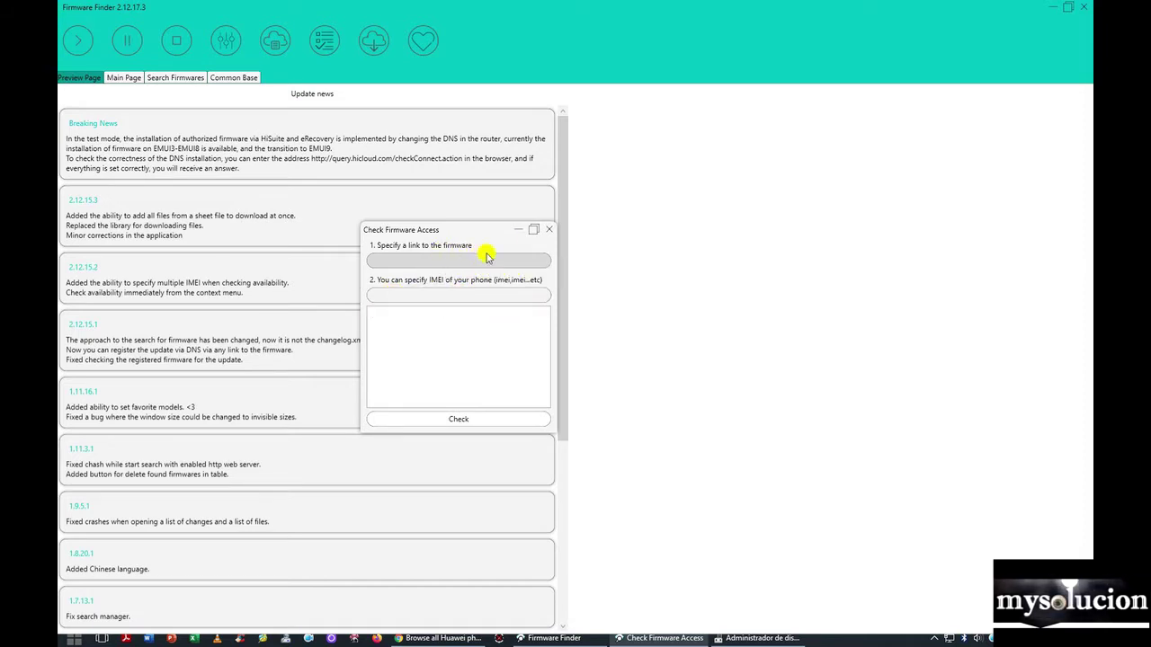
{"action": "left_click", "coordinate": [454, 295]}
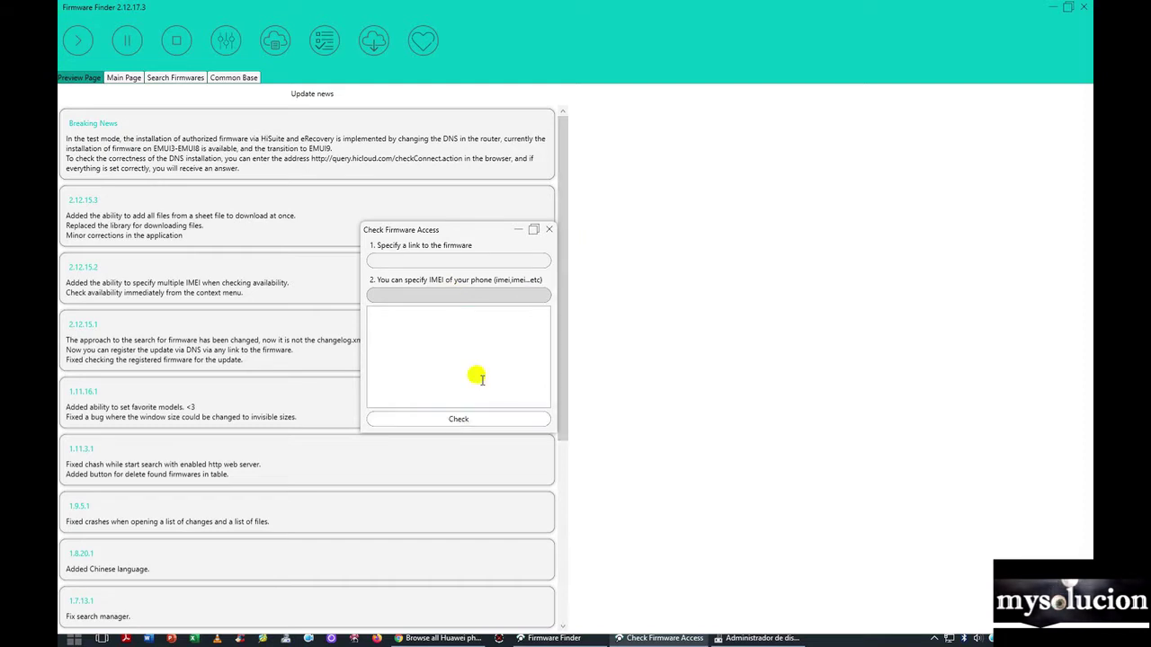
{"action": "left_click", "coordinate": [549, 230]}
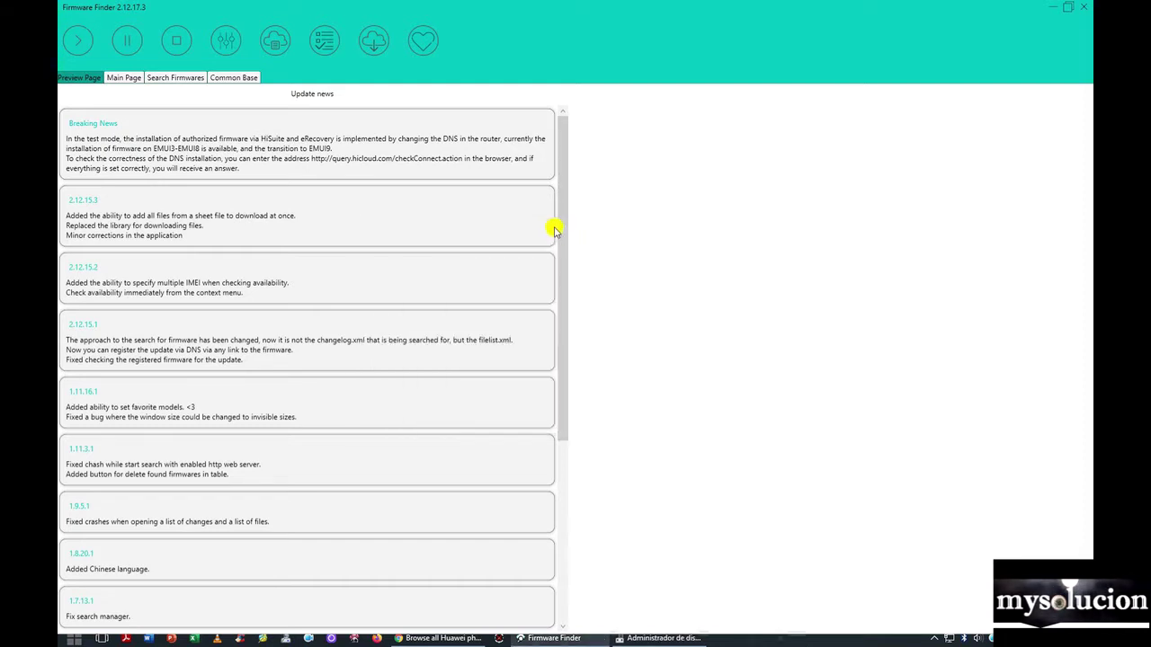
{"action": "left_click", "coordinate": [368, 45]}
{"action": "left_click", "coordinate": [528, 423]}
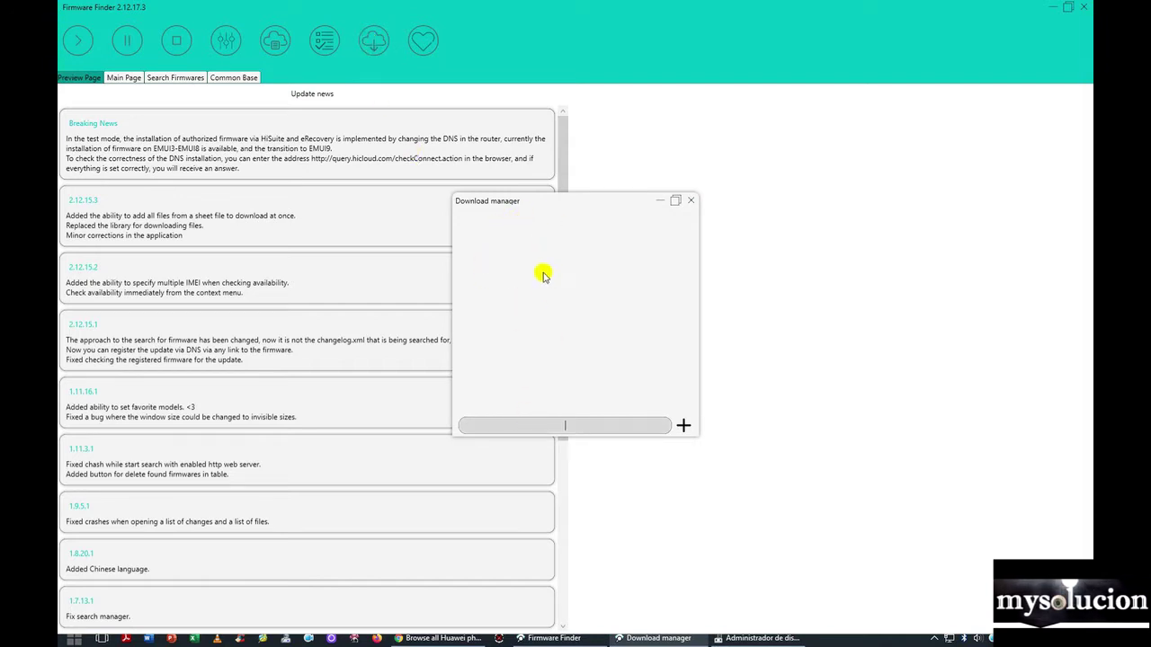
{"action": "left_click", "coordinate": [690, 200]}
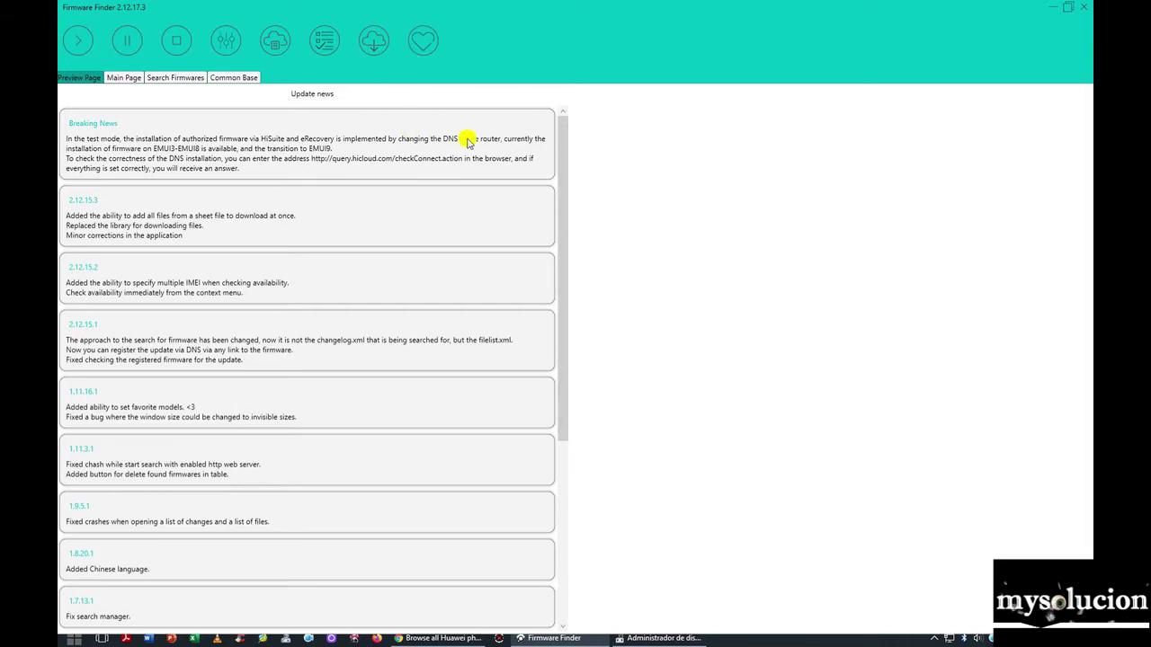
- On the Main Page, scroll the Models list to the FIG entries and select FIG-LX1C530
{"action": "left_click", "coordinate": [124, 78]}
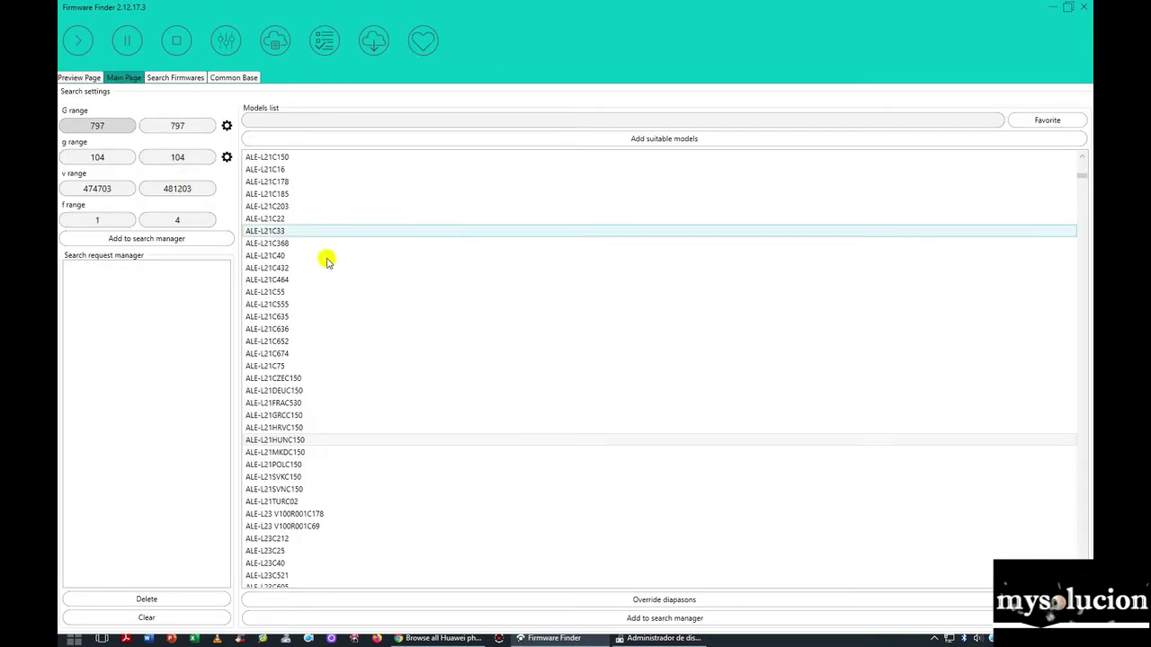
{"action": "scroll", "coordinate": [308, 201], "scroll_direction": "up", "scroll_amount": 3}
{"action": "scroll", "coordinate": [300, 192], "scroll_direction": "up", "scroll_amount": 1}
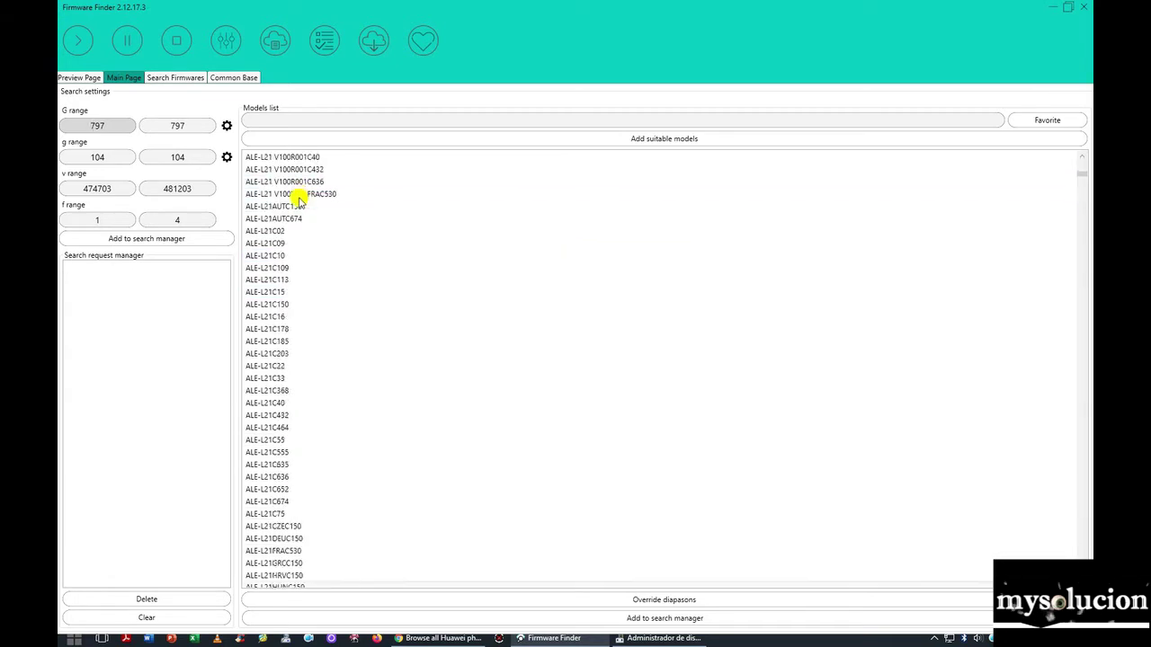
{"action": "scroll", "coordinate": [300, 198], "scroll_direction": "down", "scroll_amount": 6}
{"action": "scroll", "coordinate": [300, 206], "scroll_direction": "down", "scroll_amount": 12}
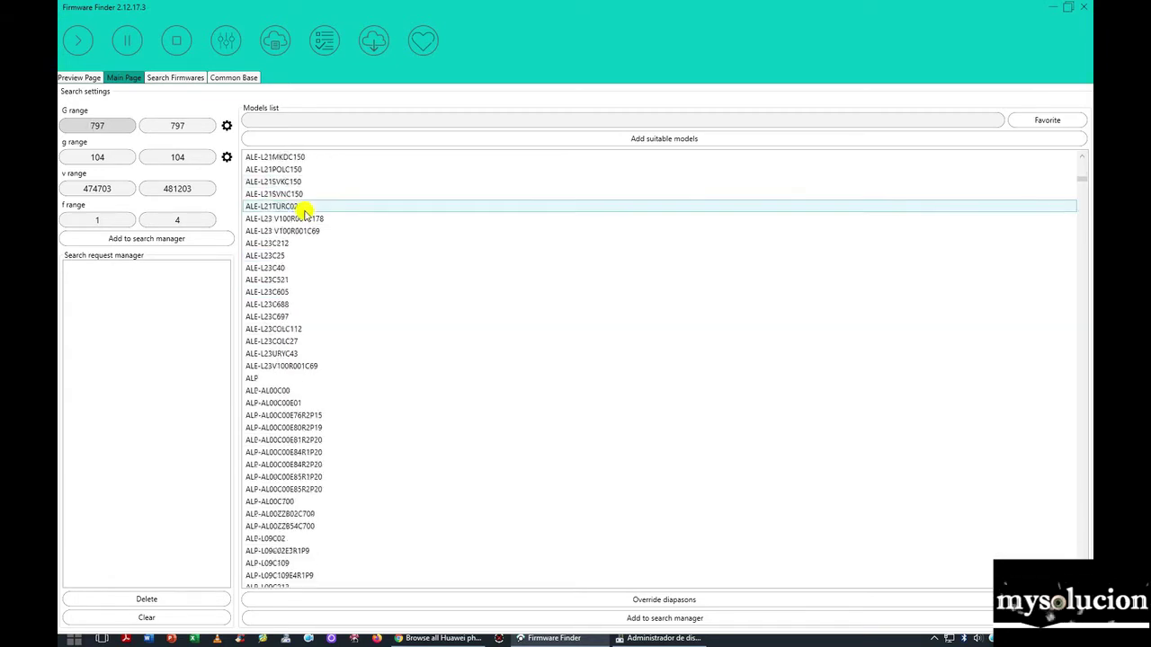
{"action": "scroll", "coordinate": [315, 241], "scroll_direction": "down", "scroll_amount": 20}
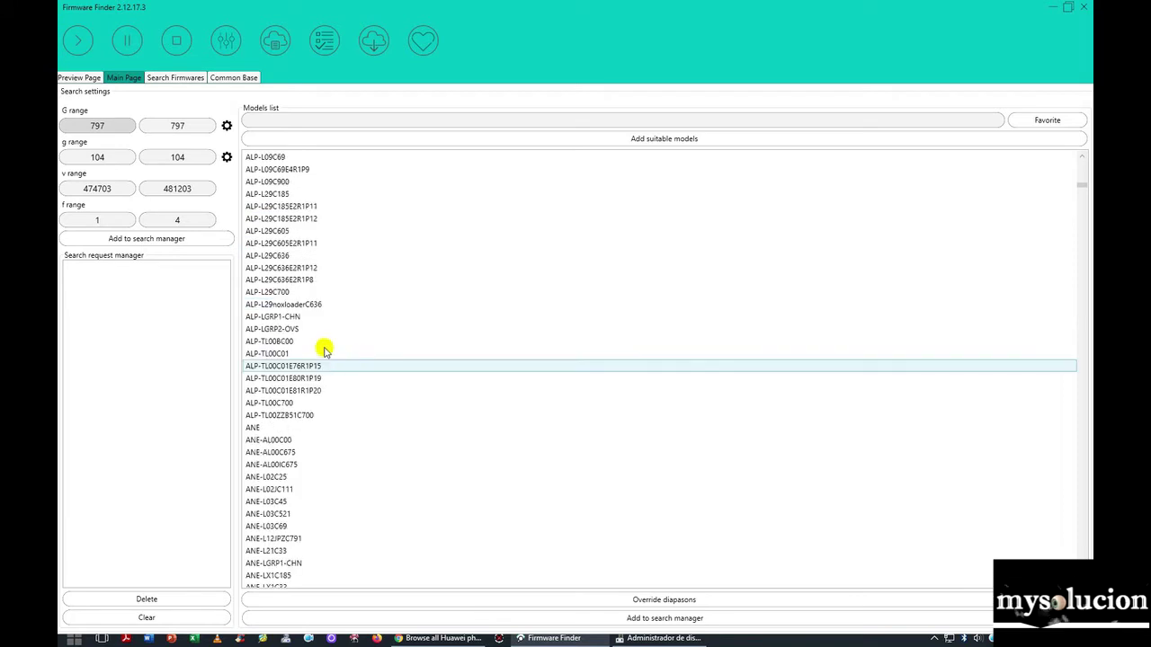
{"action": "scroll", "coordinate": [297, 311], "scroll_direction": "down", "scroll_amount": 4}
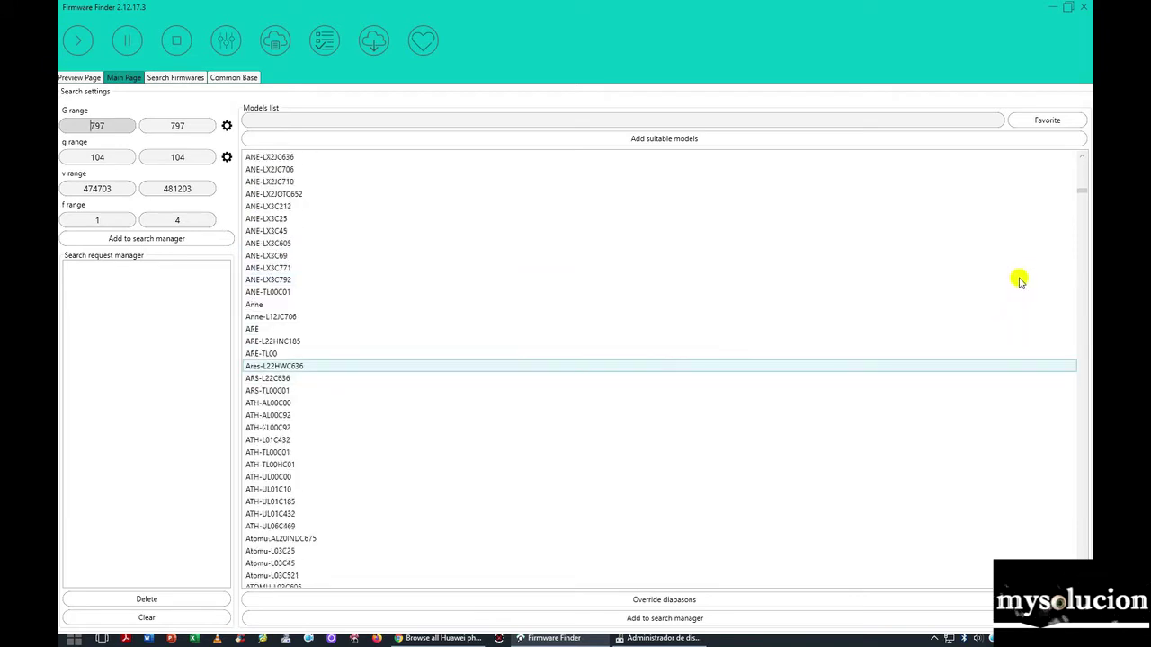
{"action": "left_click_drag", "start_coordinate": [1081, 209], "coordinate": [1084, 351]}
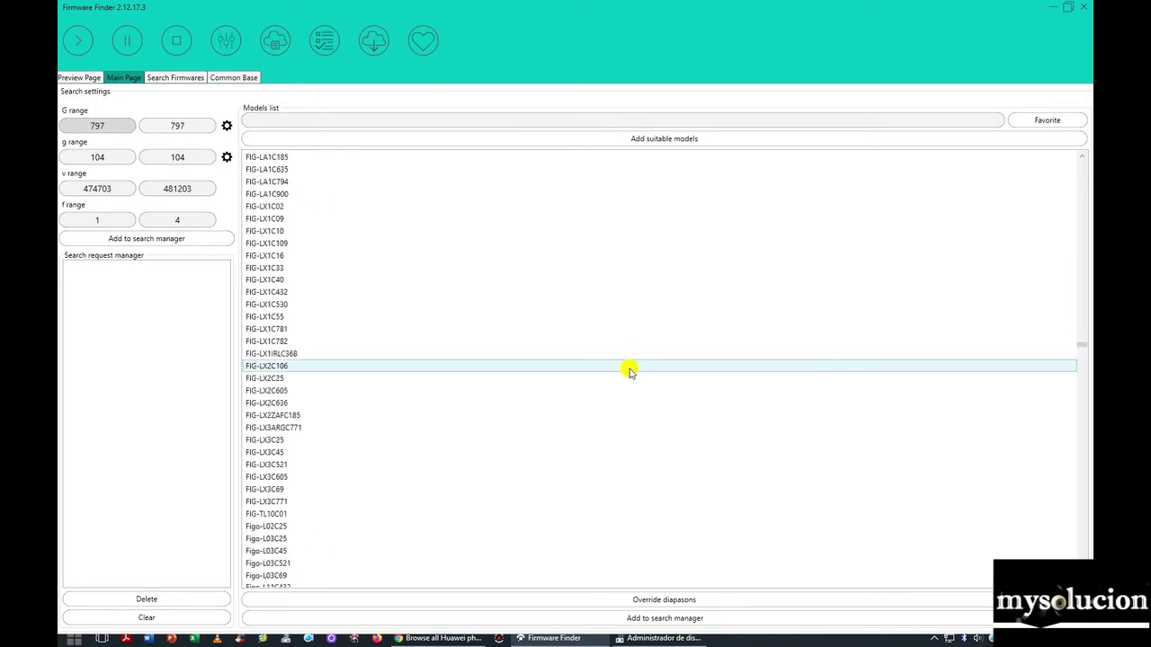
{"action": "left_click", "coordinate": [267, 306]}
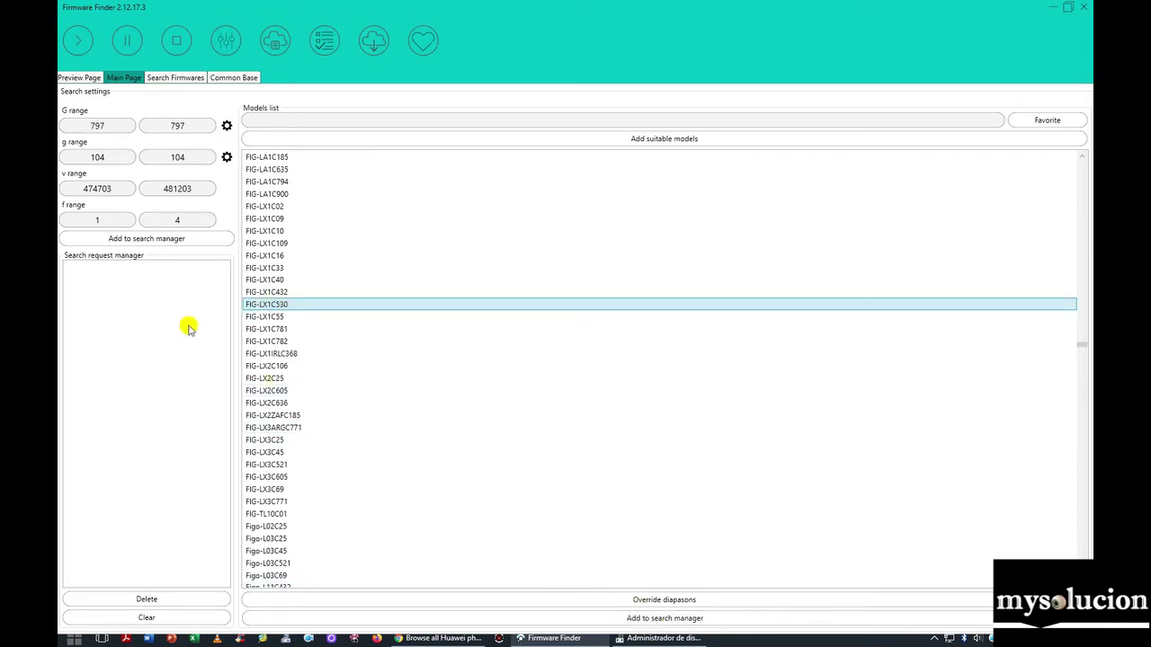
- Add FIG-LX1C530 to the search manager and compare its 2079:1647 and 4051:1755 requests
{"action": "left_click", "coordinate": [643, 618]}
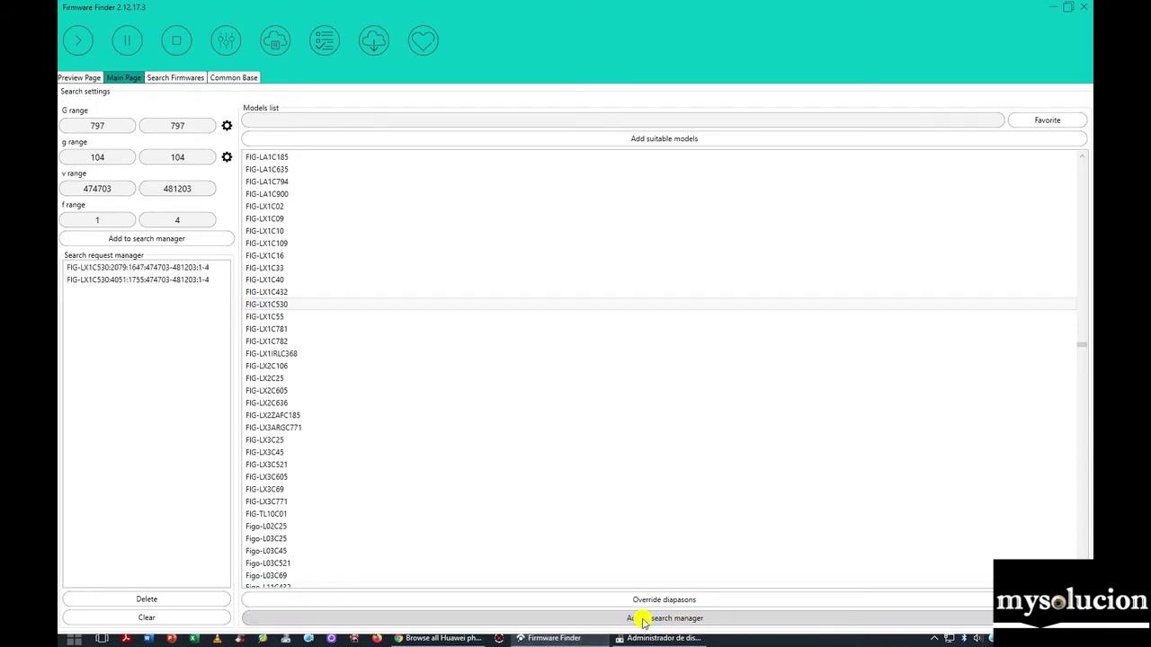
{"action": "left_click", "coordinate": [270, 316]}
{"action": "left_click", "coordinate": [185, 267]}
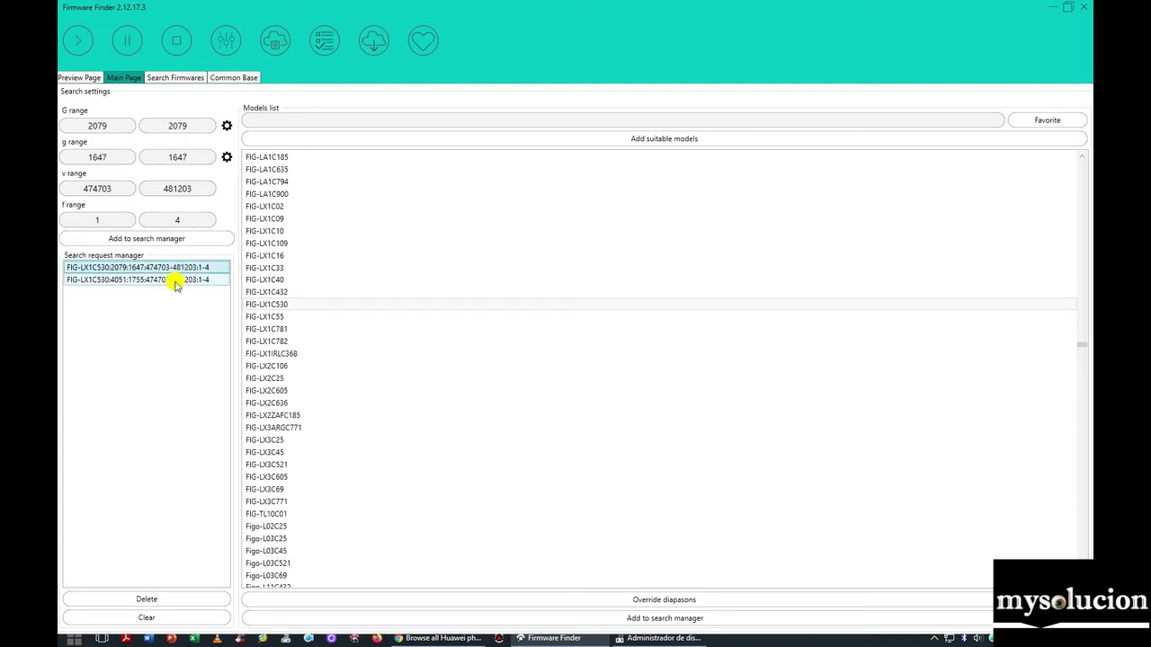
{"action": "left_click", "coordinate": [176, 281]}
{"action": "left_click", "coordinate": [173, 267]}
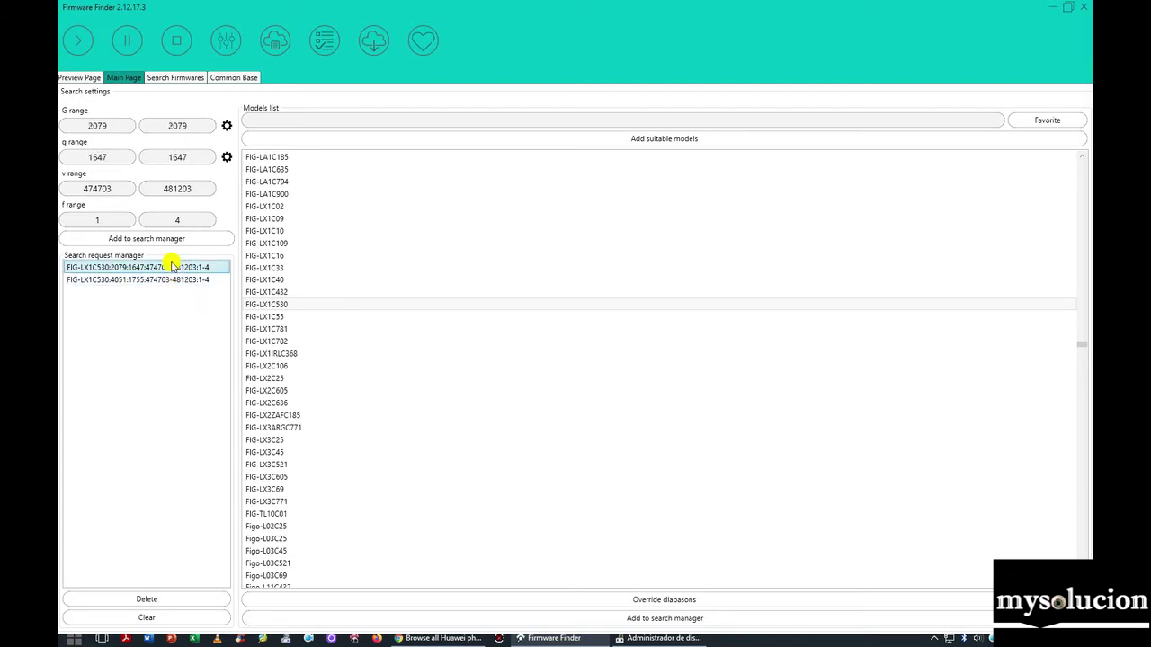
- Recheck the two requests' G ranges, start the firmware search, and go back to the Main Page
{"action": "left_click", "coordinate": [102, 126]}
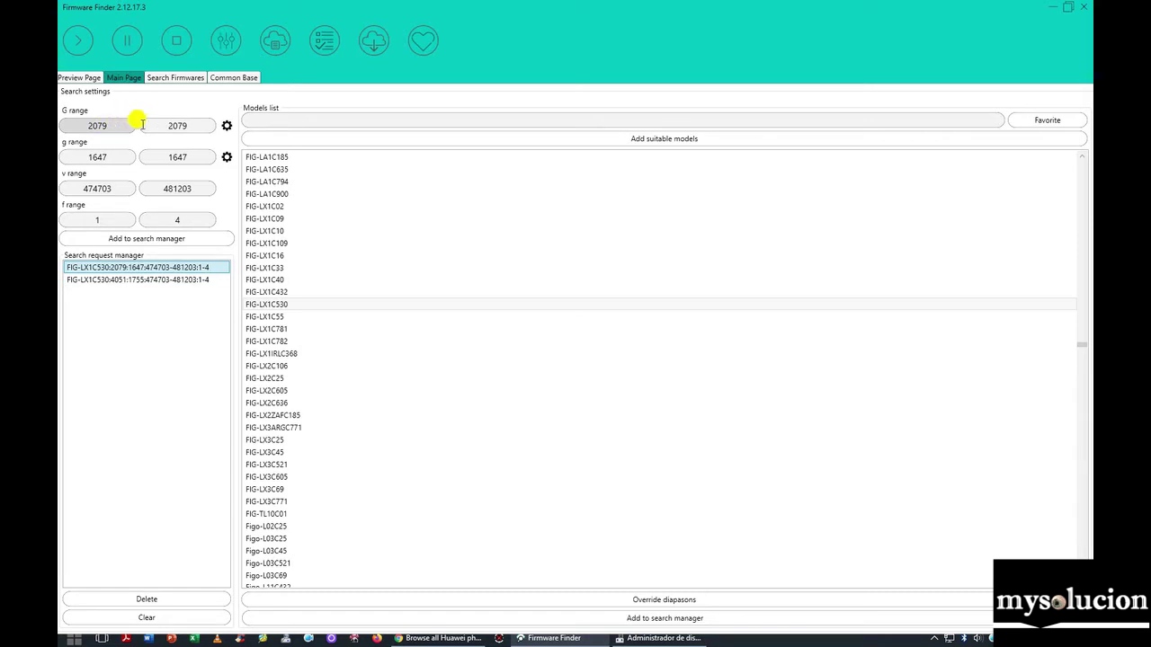
{"action": "left_click", "coordinate": [163, 279]}
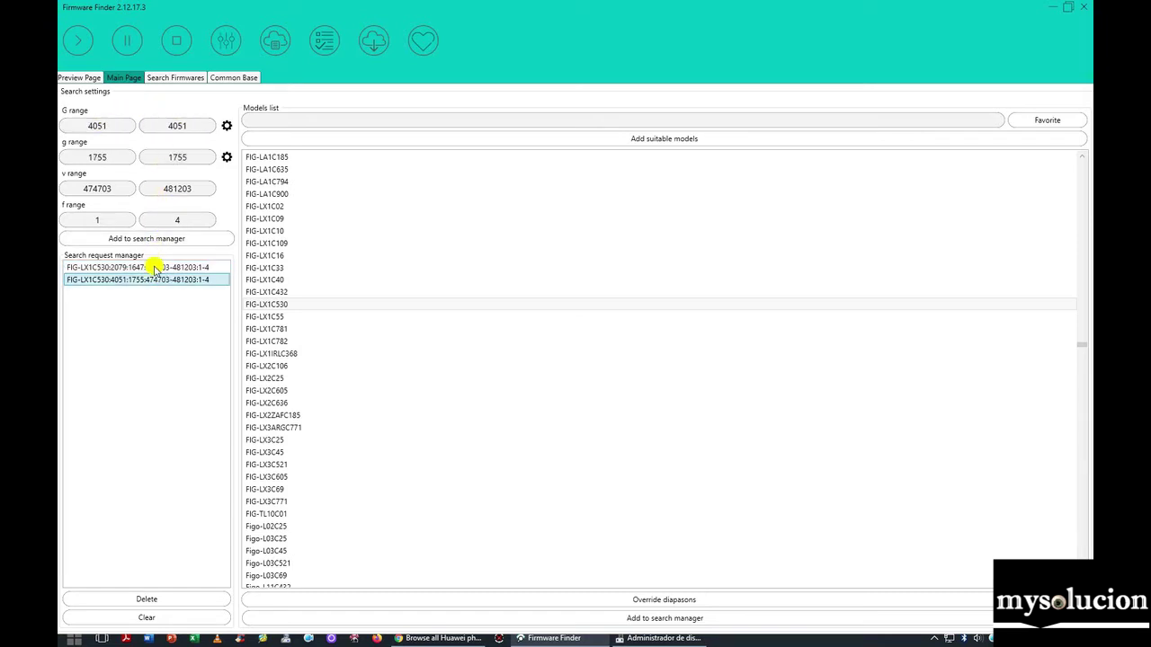
{"action": "left_click", "coordinate": [154, 268]}
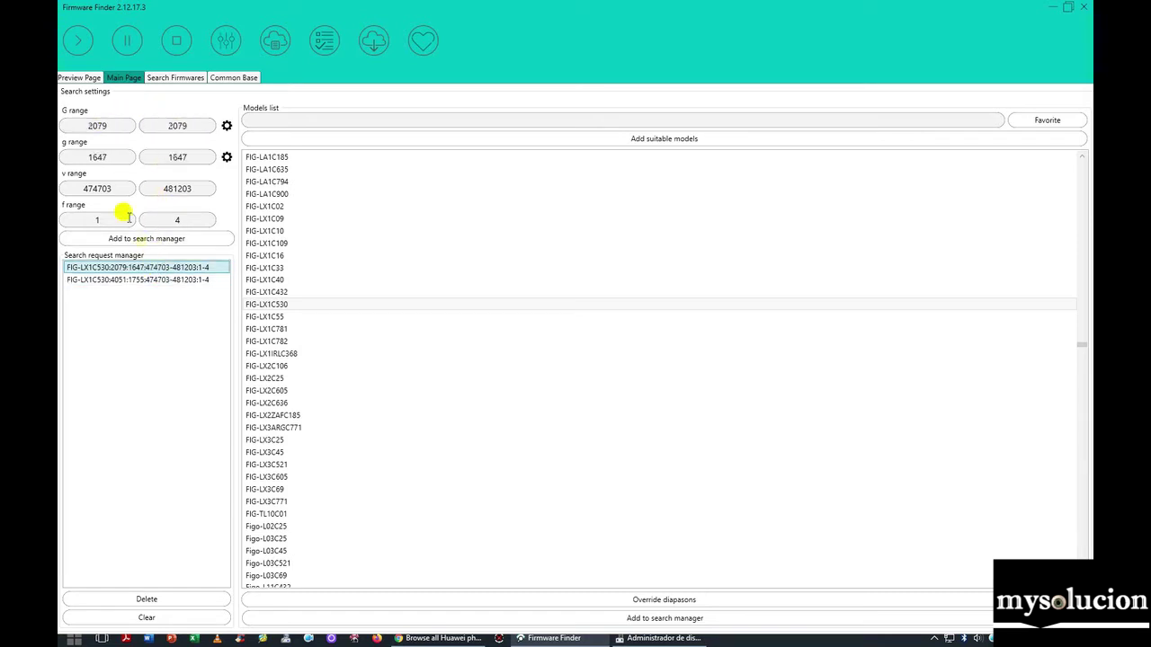
{"action": "left_click", "coordinate": [139, 281]}
{"action": "left_click", "coordinate": [141, 268]}
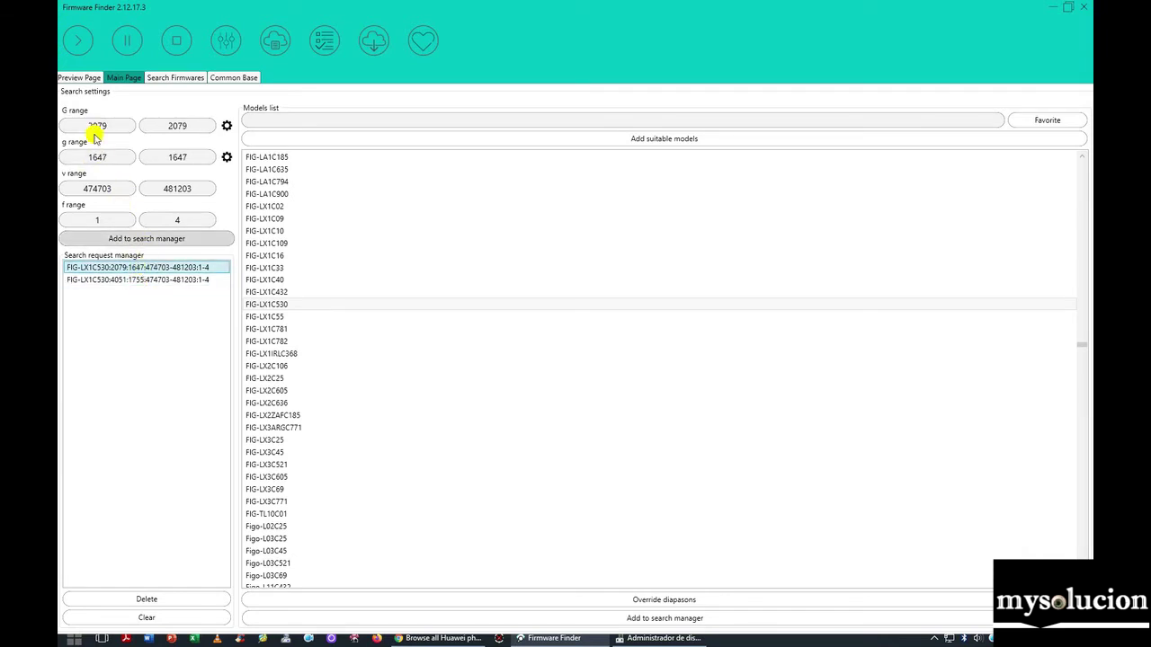
{"action": "left_click", "coordinate": [79, 44]}
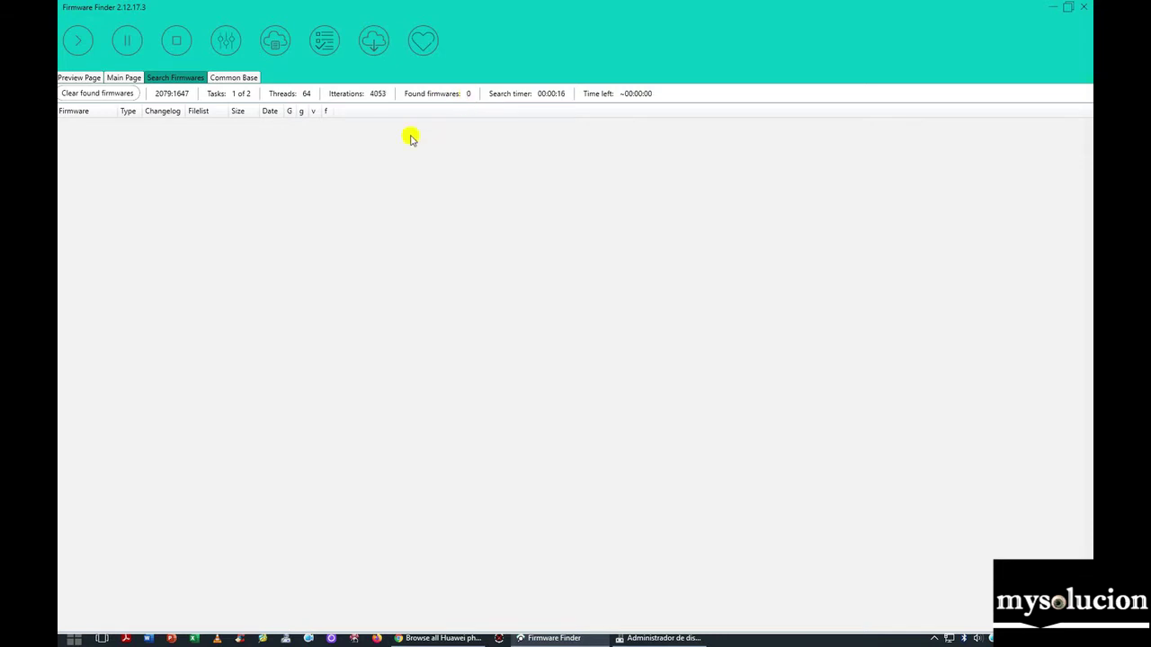
{"action": "left_click", "coordinate": [125, 77]}
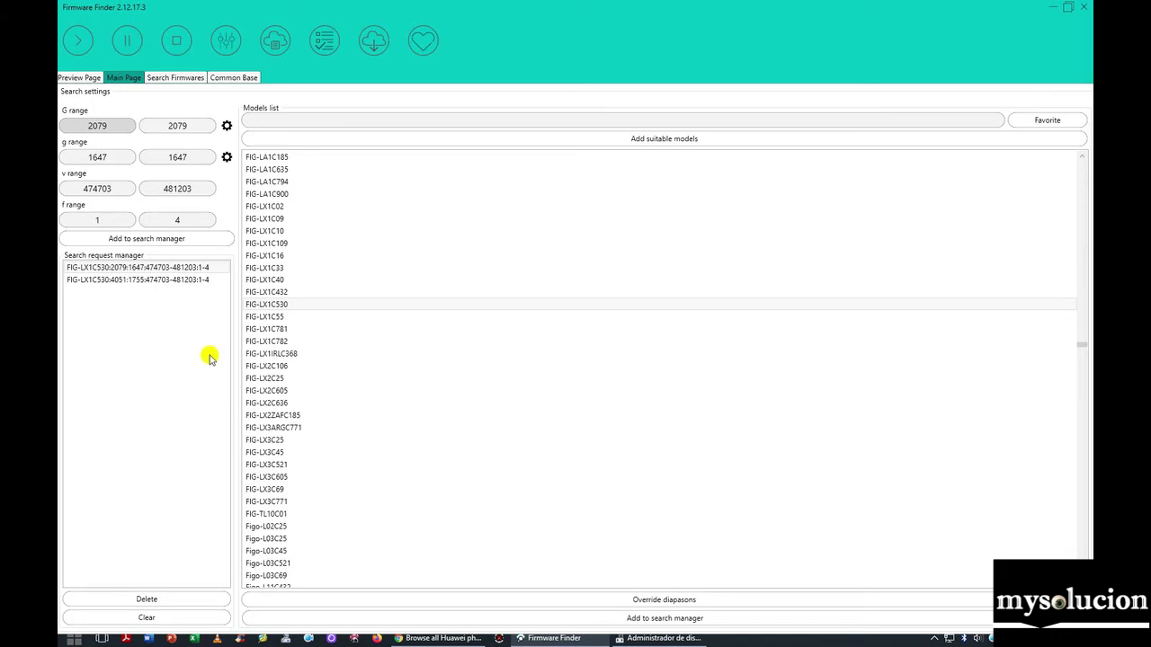
- Add FIG-LX2C605 and FIG-LX3C521 as search requests, then check the running search's progress
{"action": "left_click", "coordinate": [265, 293]}
{"action": "left_click", "coordinate": [266, 392]}
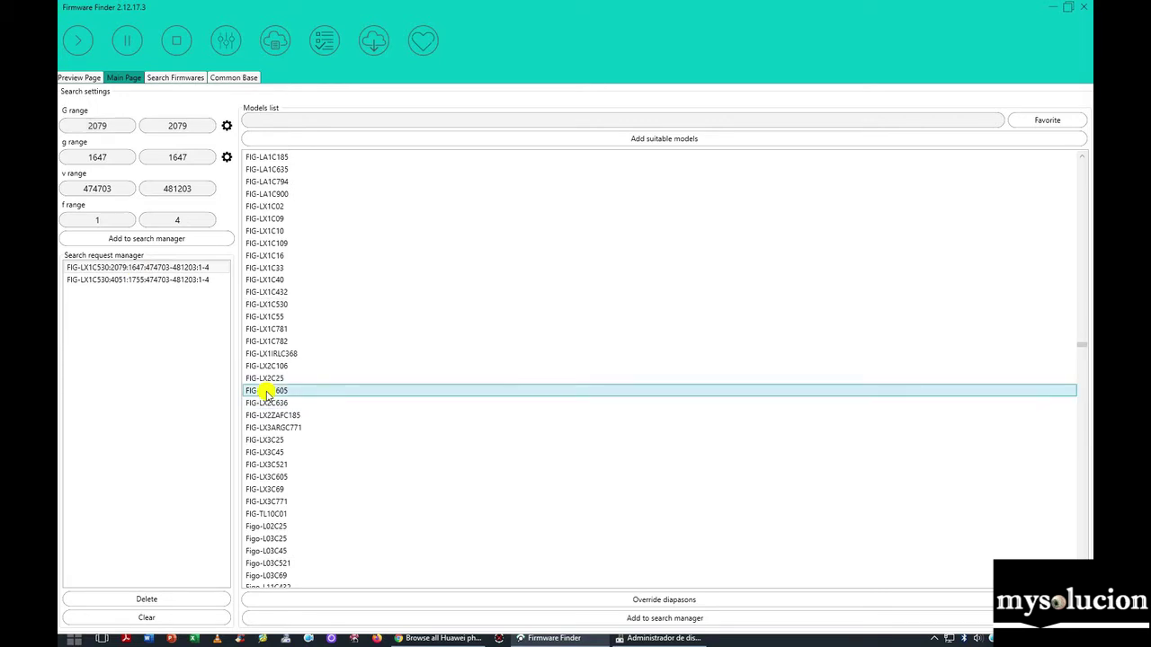
{"action": "left_click", "coordinate": [652, 620]}
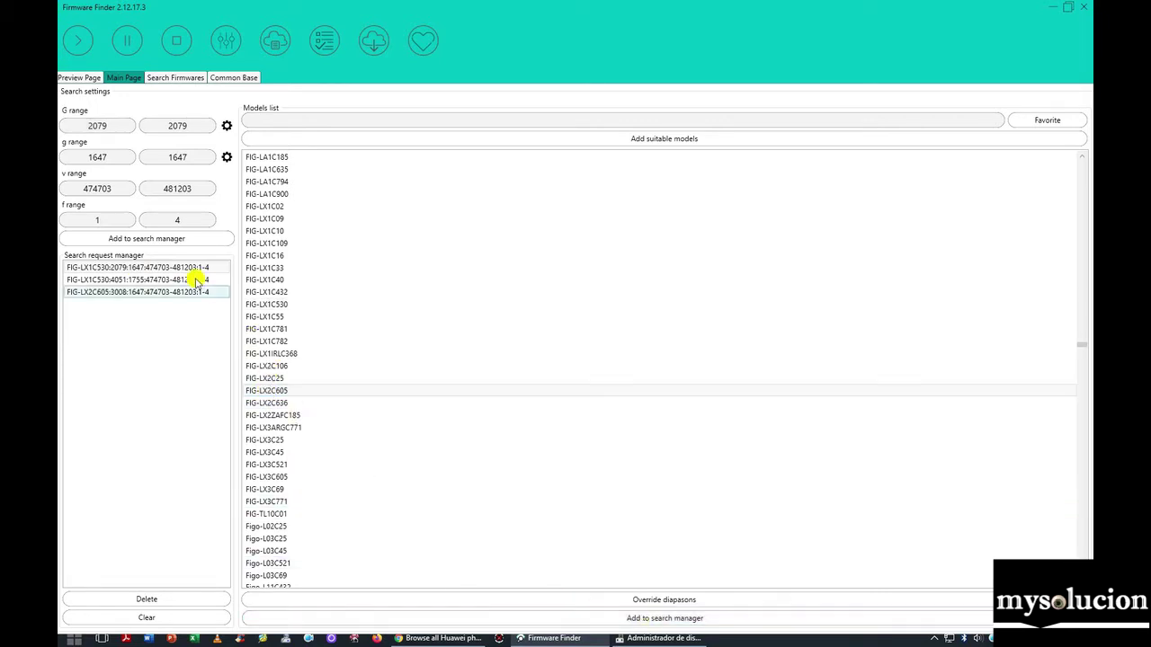
{"action": "scroll", "coordinate": [284, 443], "scroll_direction": "down", "scroll_amount": 3}
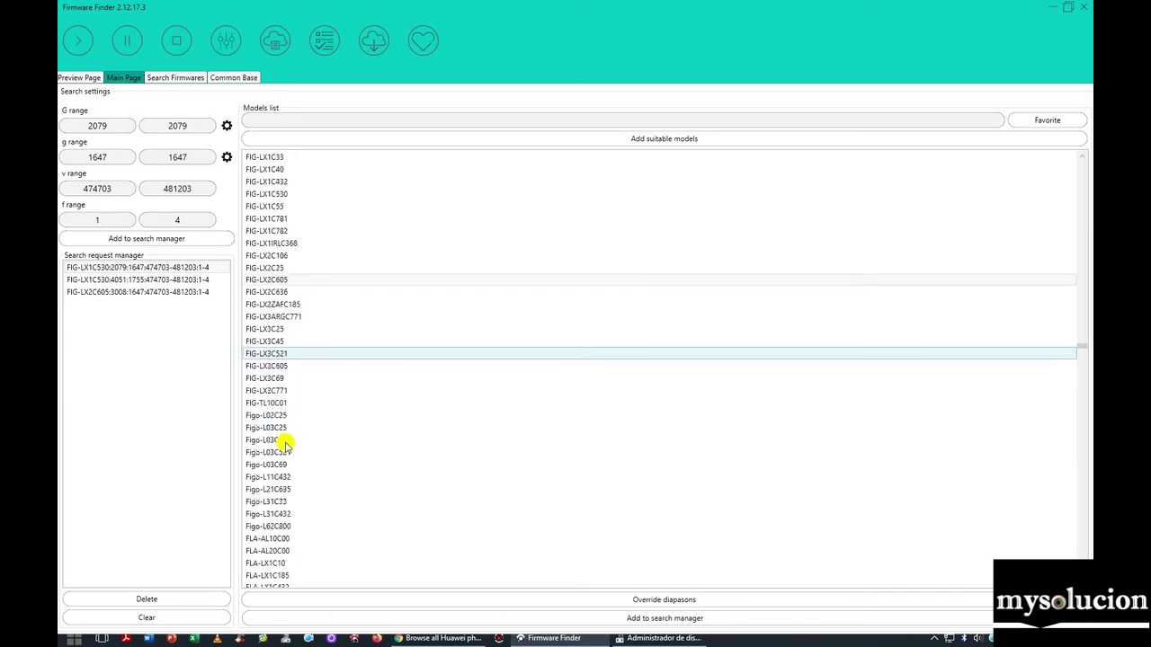
{"action": "left_click", "coordinate": [270, 354]}
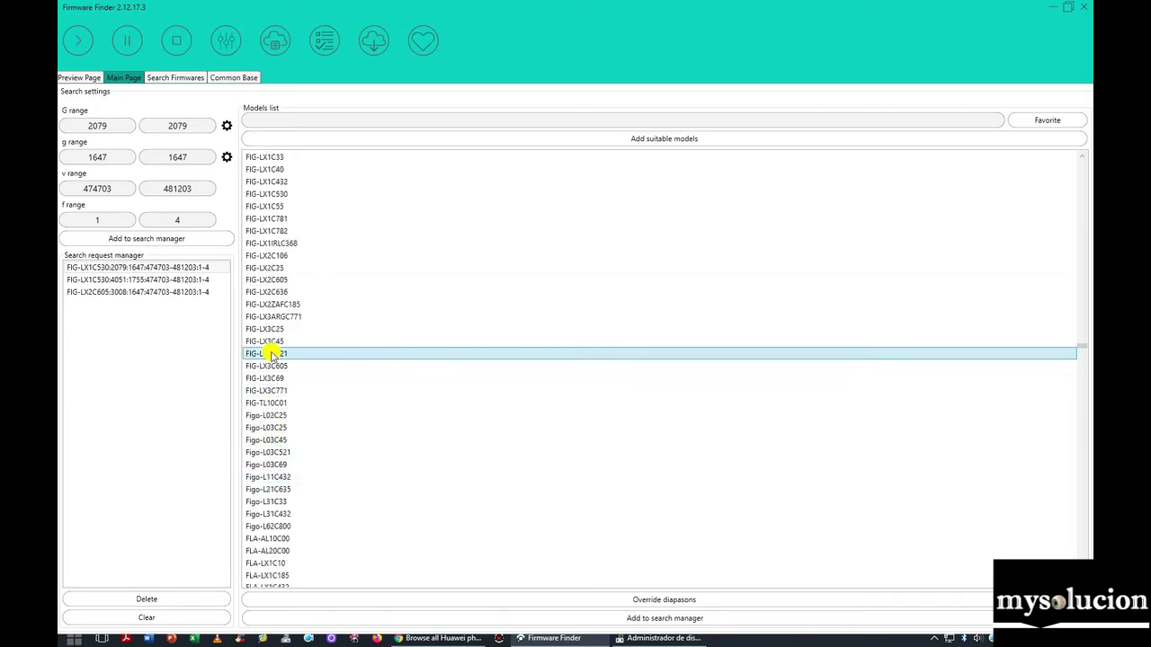
{"action": "left_click", "coordinate": [672, 619]}
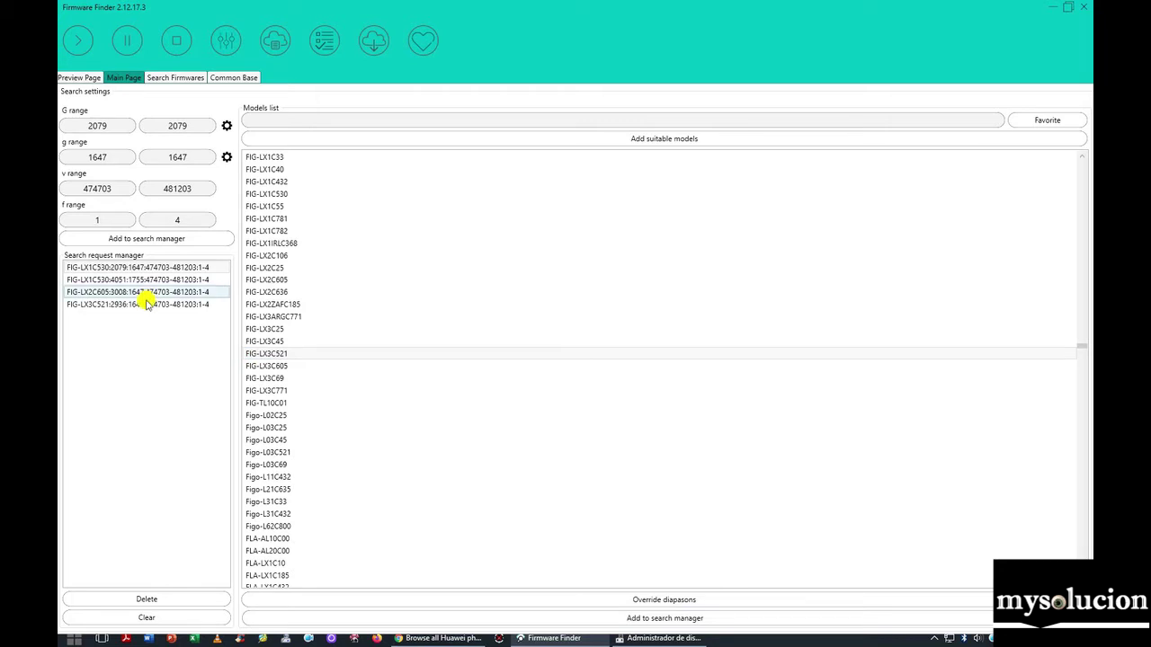
{"action": "left_click", "coordinate": [161, 77]}
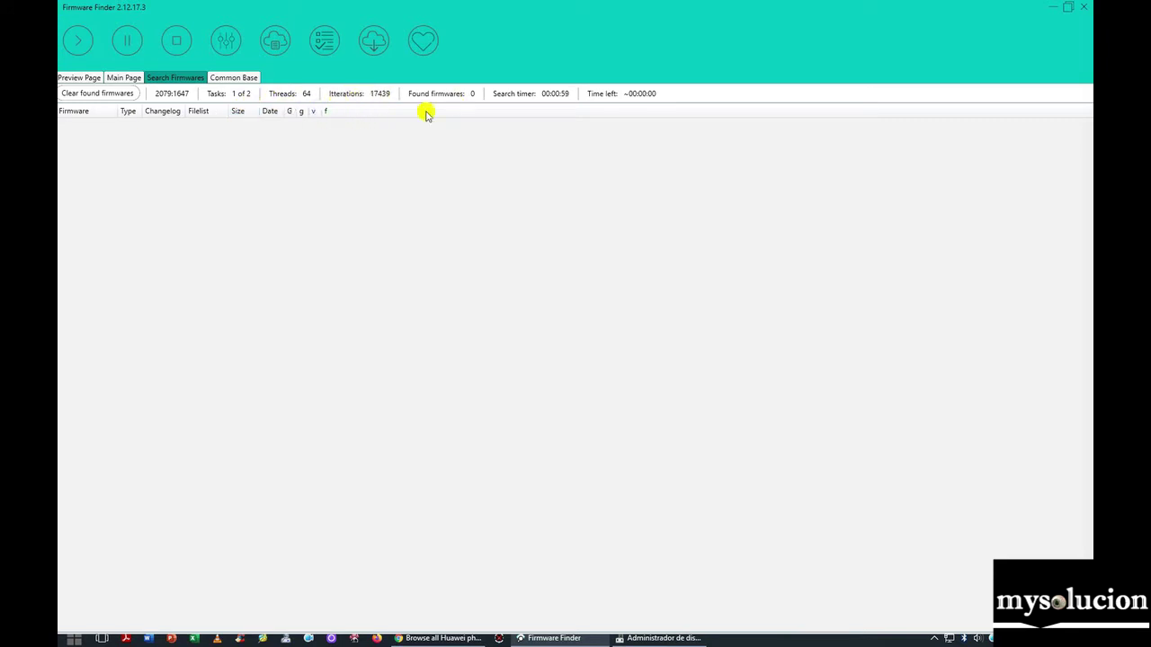
- Check the running search's progress, then view the Common Base of known firmware builds
{"action": "left_click", "coordinate": [125, 78]}
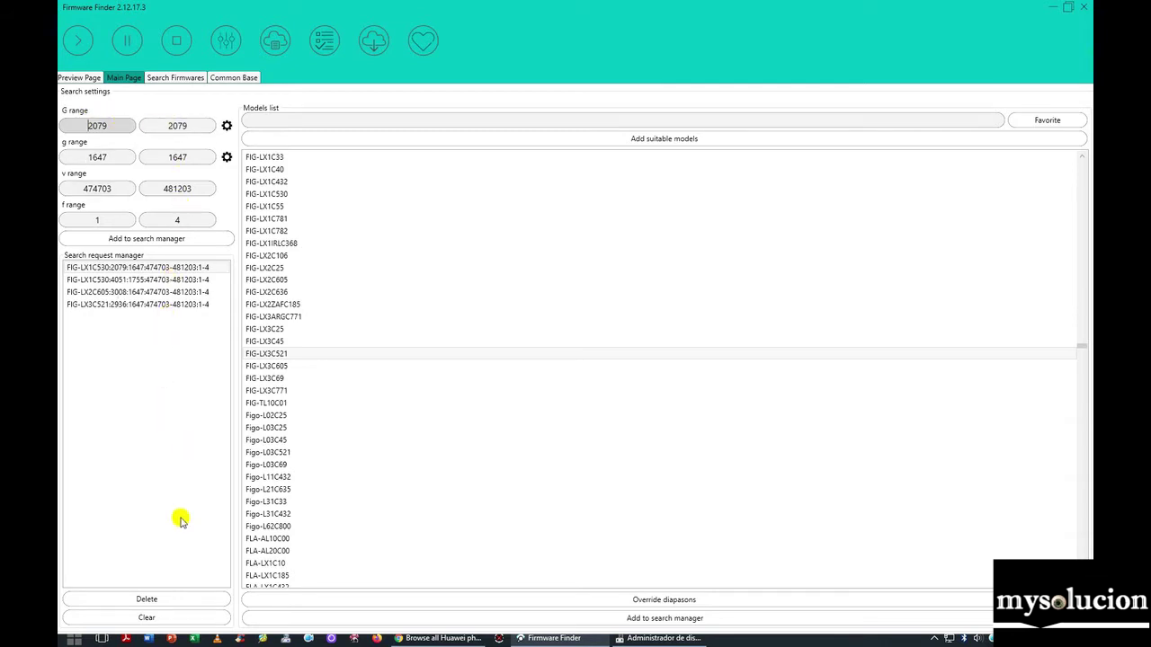
{"action": "left_click", "coordinate": [167, 77]}
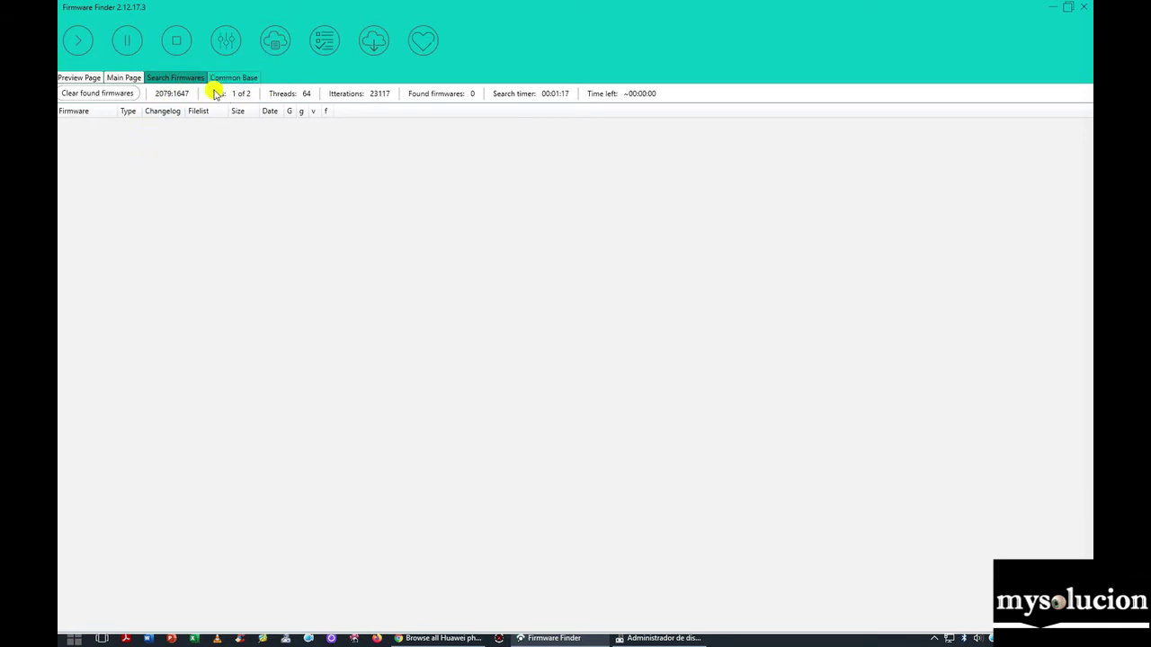
{"action": "left_click", "coordinate": [233, 79]}
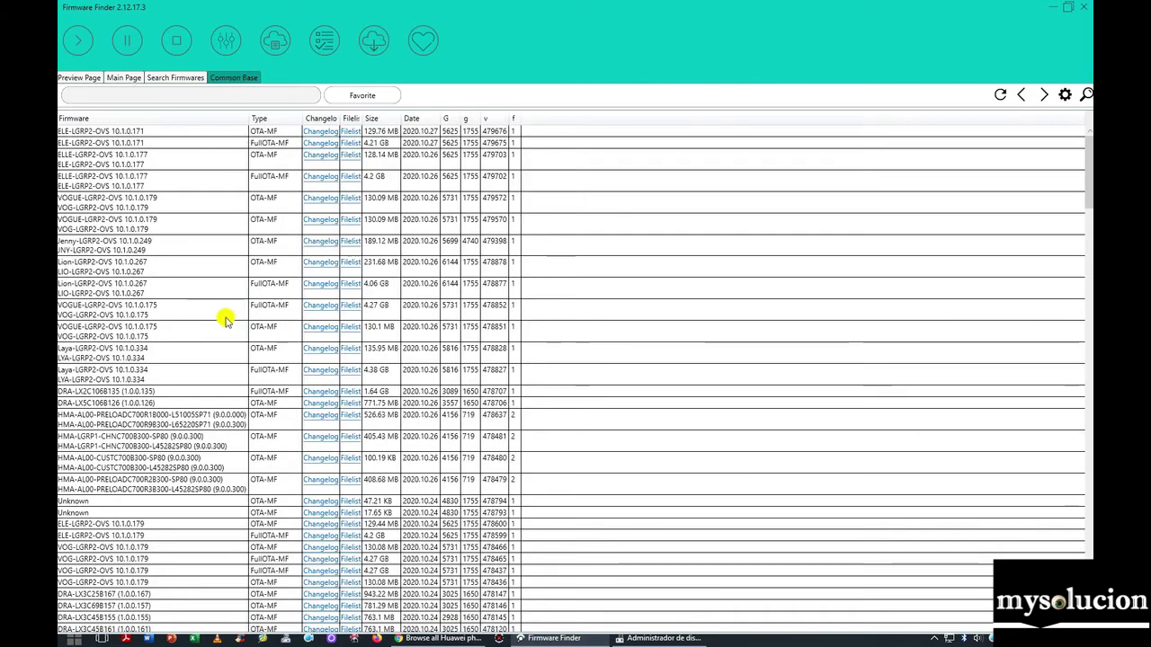
- Browse the Common Base firmware list, then return to the search progress at 25999 iterations, 0 found
{"action": "scroll", "coordinate": [200, 311], "scroll_direction": "down", "scroll_amount": 4}
{"action": "scroll", "coordinate": [184, 386], "scroll_direction": "down", "scroll_amount": 20}
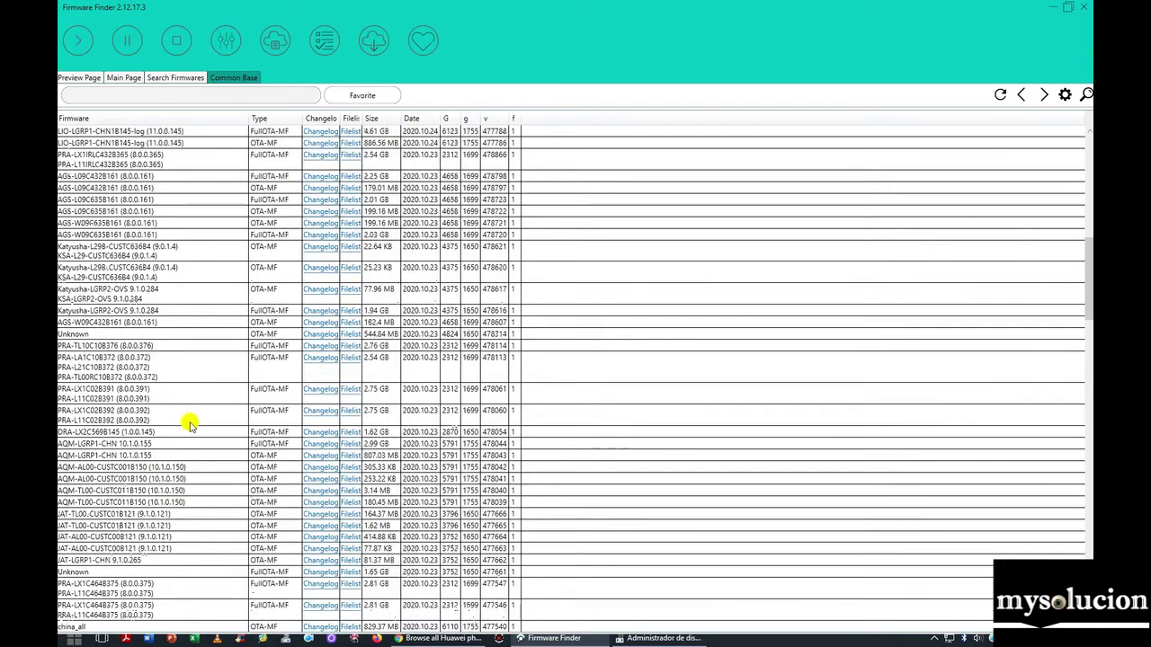
{"action": "scroll", "coordinate": [193, 378], "scroll_direction": "down", "scroll_amount": 9}
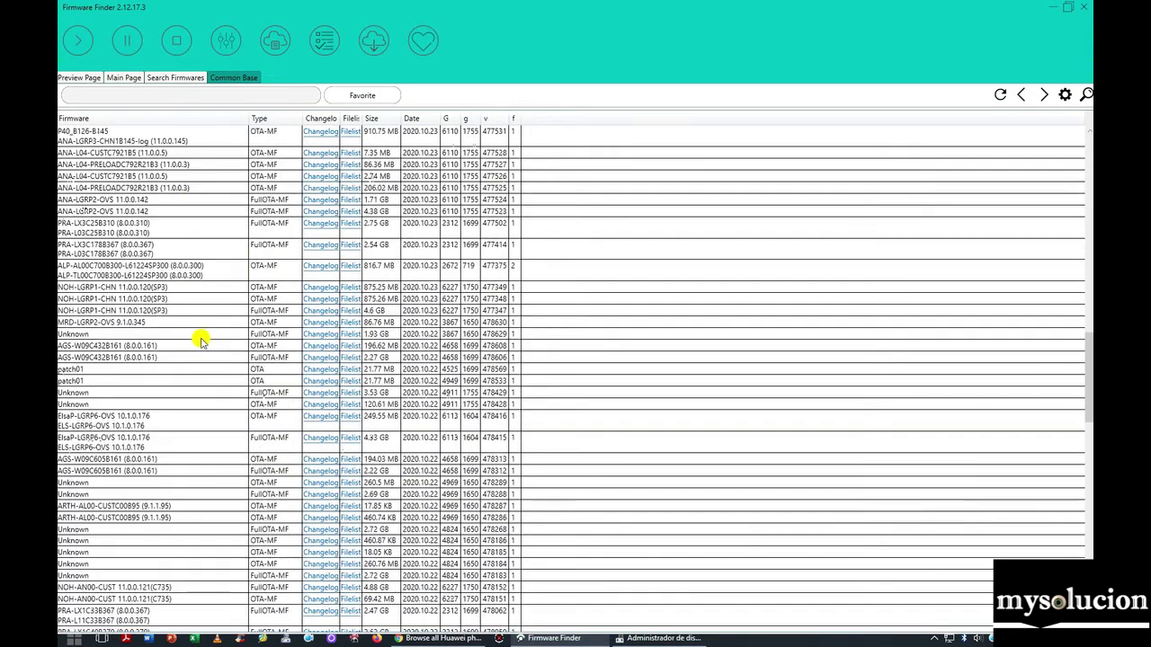
{"action": "left_click", "coordinate": [194, 94]}
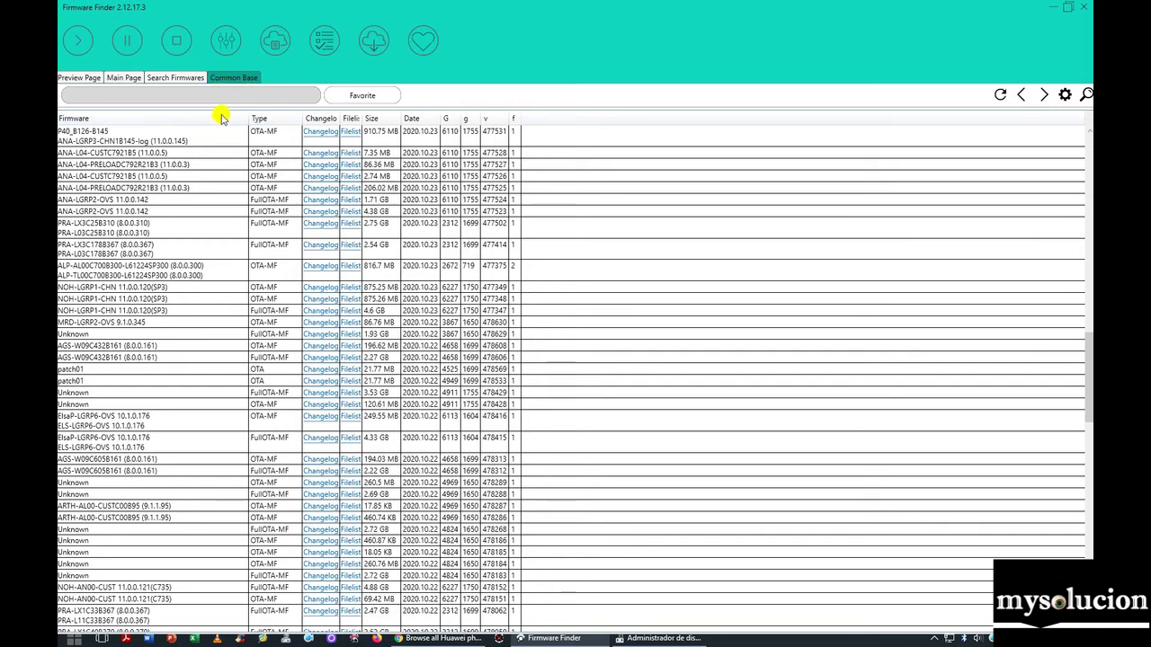
{"action": "scroll", "coordinate": [171, 349], "scroll_direction": "down", "scroll_amount": 2}
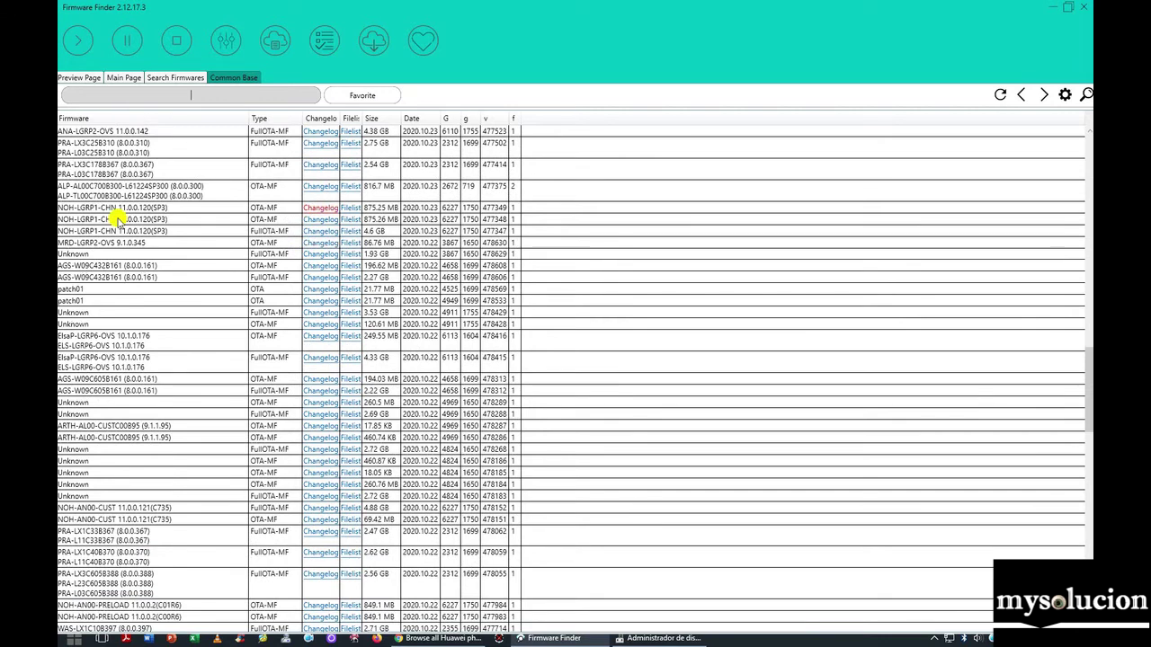
{"action": "scroll", "coordinate": [117, 218], "scroll_direction": "down", "scroll_amount": 3}
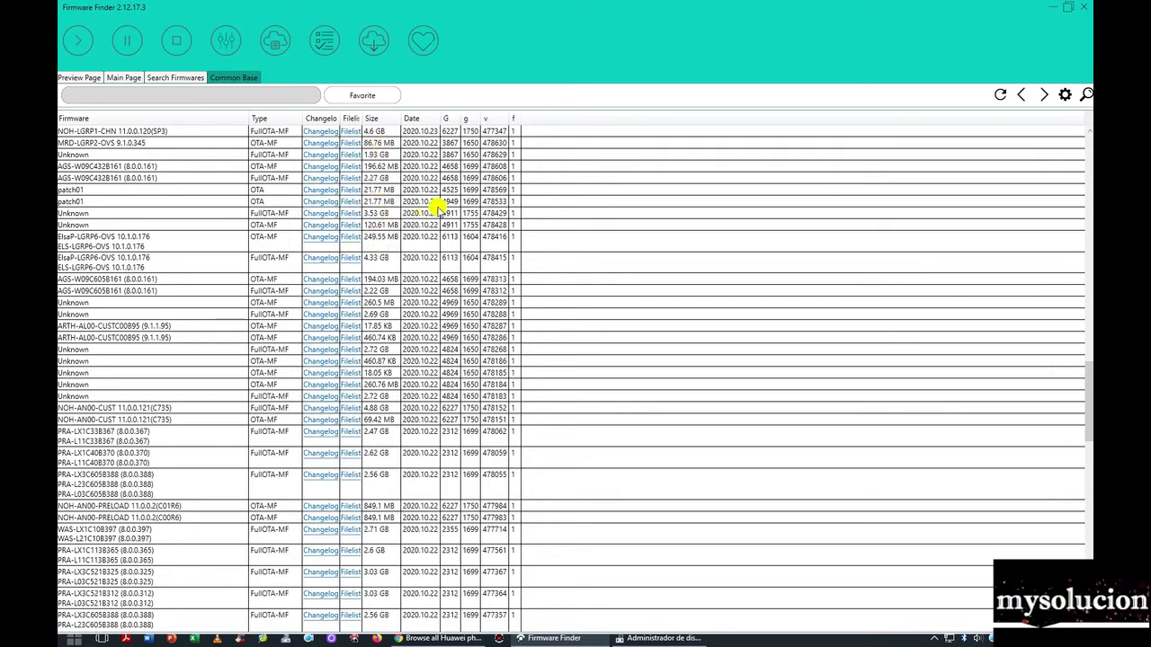
{"action": "scroll", "coordinate": [291, 315], "scroll_direction": "down", "scroll_amount": 3}
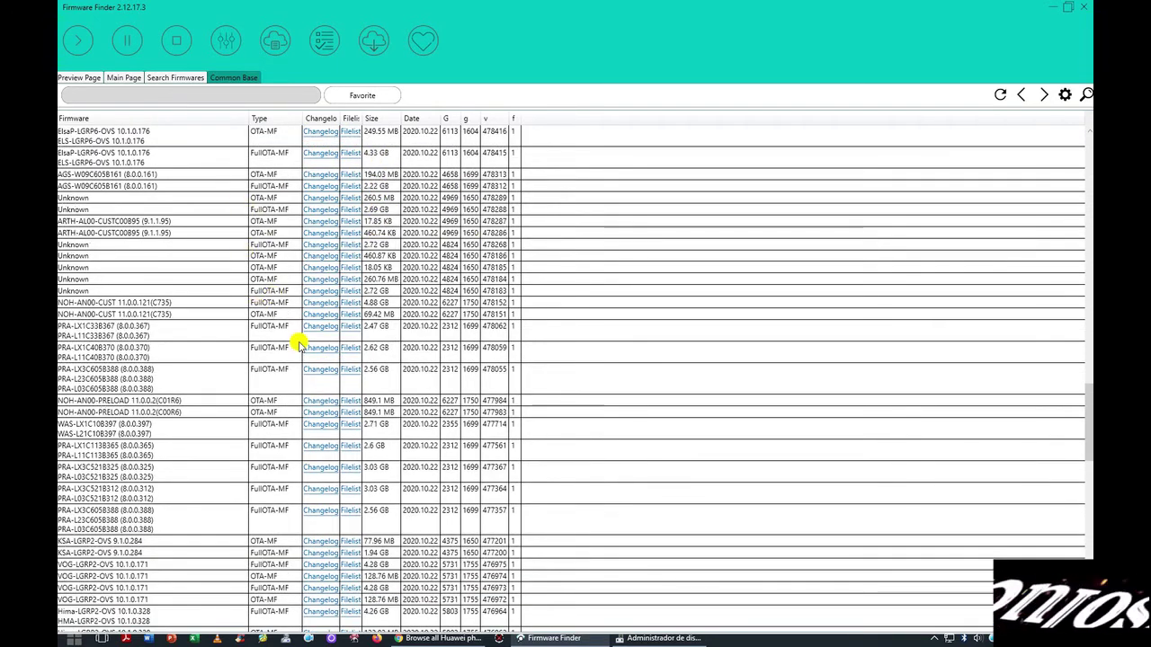
{"action": "scroll", "coordinate": [290, 340], "scroll_direction": "down", "scroll_amount": 12}
{"action": "scroll", "coordinate": [290, 337], "scroll_direction": "down", "scroll_amount": 8}
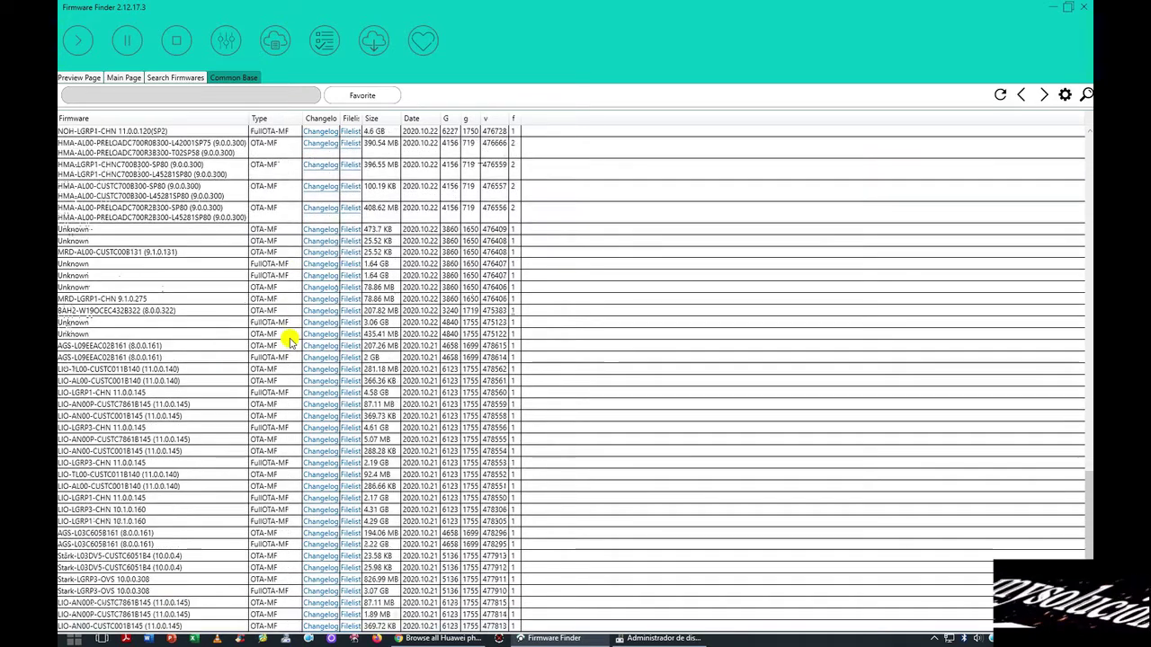
{"action": "left_click", "coordinate": [180, 79]}
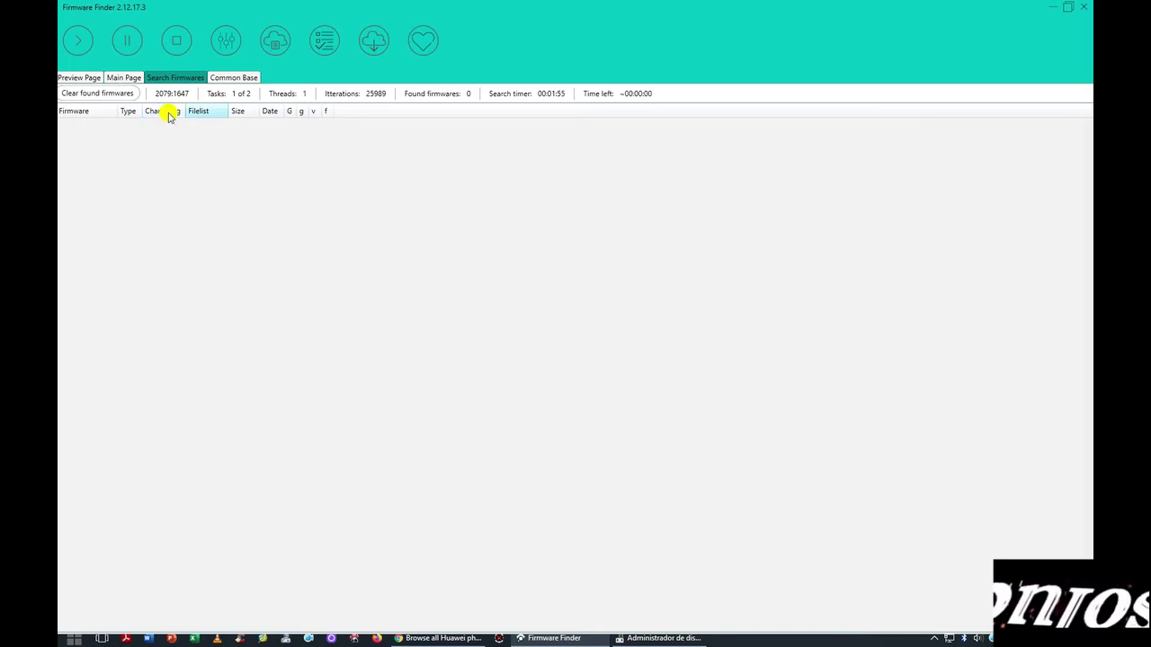
- Recheck the search settings and let the search advance to request 4051:1755, still with none found
{"action": "left_click", "coordinate": [123, 77]}
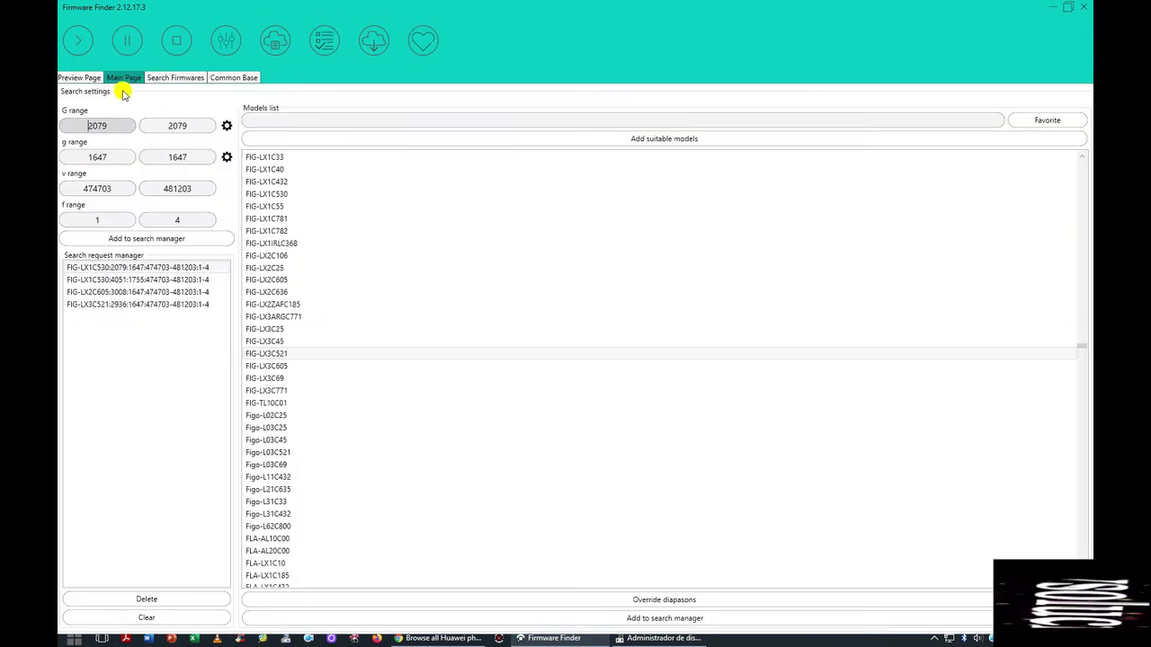
{"action": "left_click", "coordinate": [175, 77]}
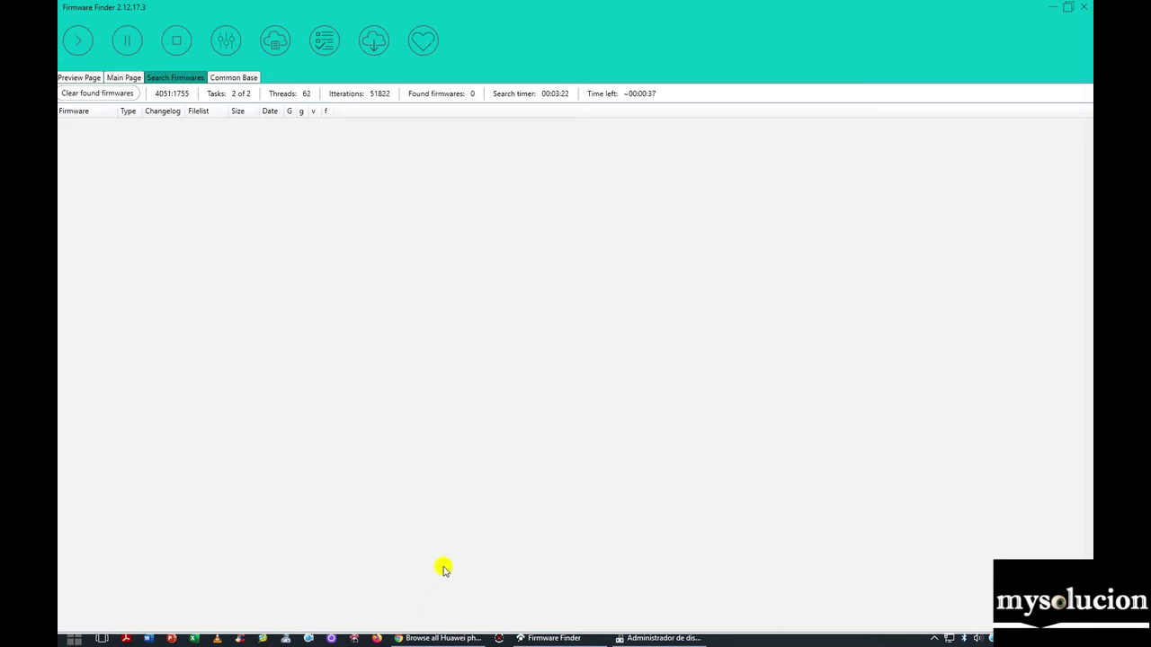
{"action": "left_click", "coordinate": [441, 637]}
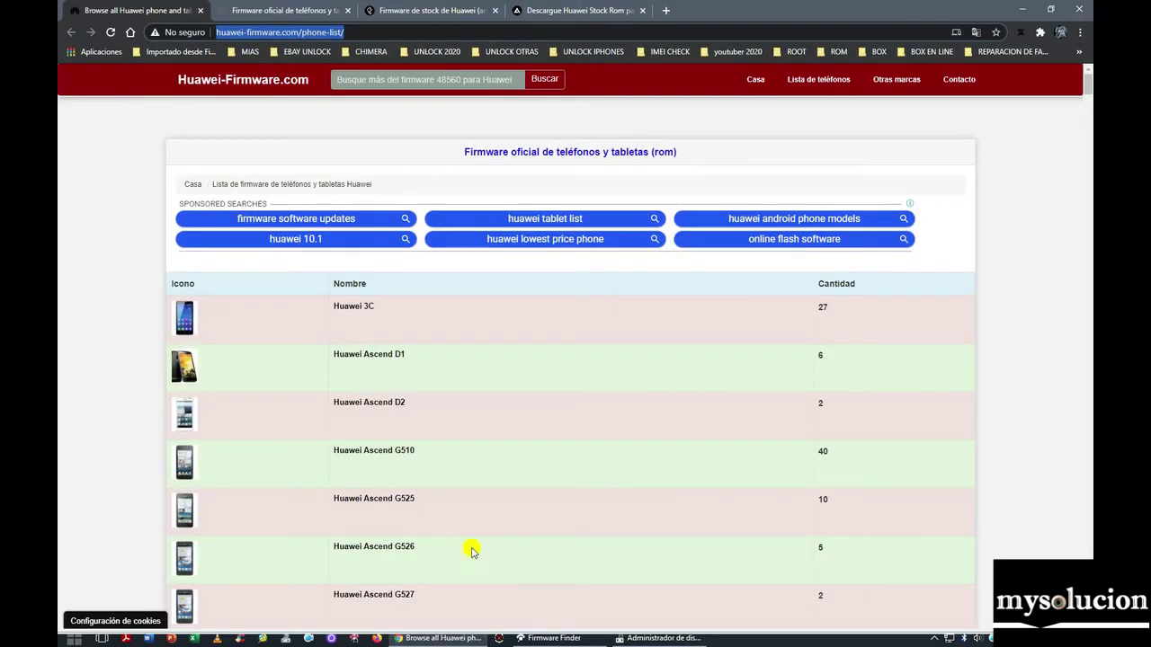
- Browse the Huawei-Firmware.com phone list and enter jkm-lx3 in the Busque firmware search box
{"action": "scroll", "coordinate": [426, 417], "scroll_direction": "down", "scroll_amount": 2}
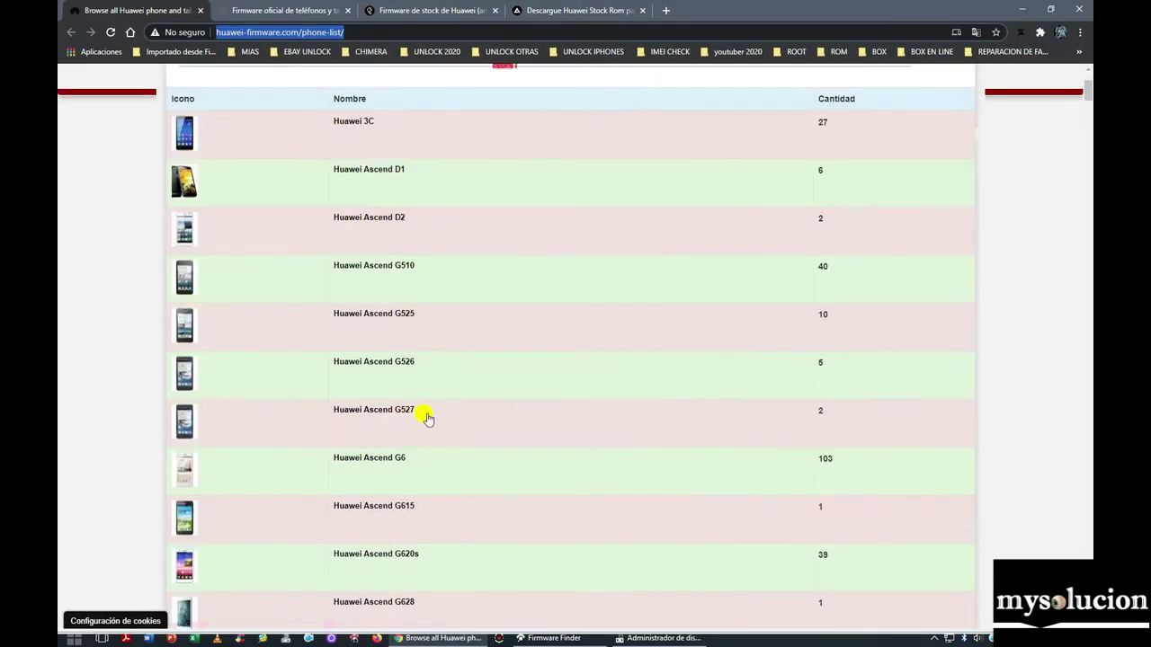
{"action": "scroll", "coordinate": [427, 417], "scroll_direction": "up", "scroll_amount": 2}
{"action": "scroll", "coordinate": [449, 412], "scroll_direction": "down", "scroll_amount": 3}
{"action": "scroll", "coordinate": [469, 406], "scroll_direction": "up", "scroll_amount": 3}
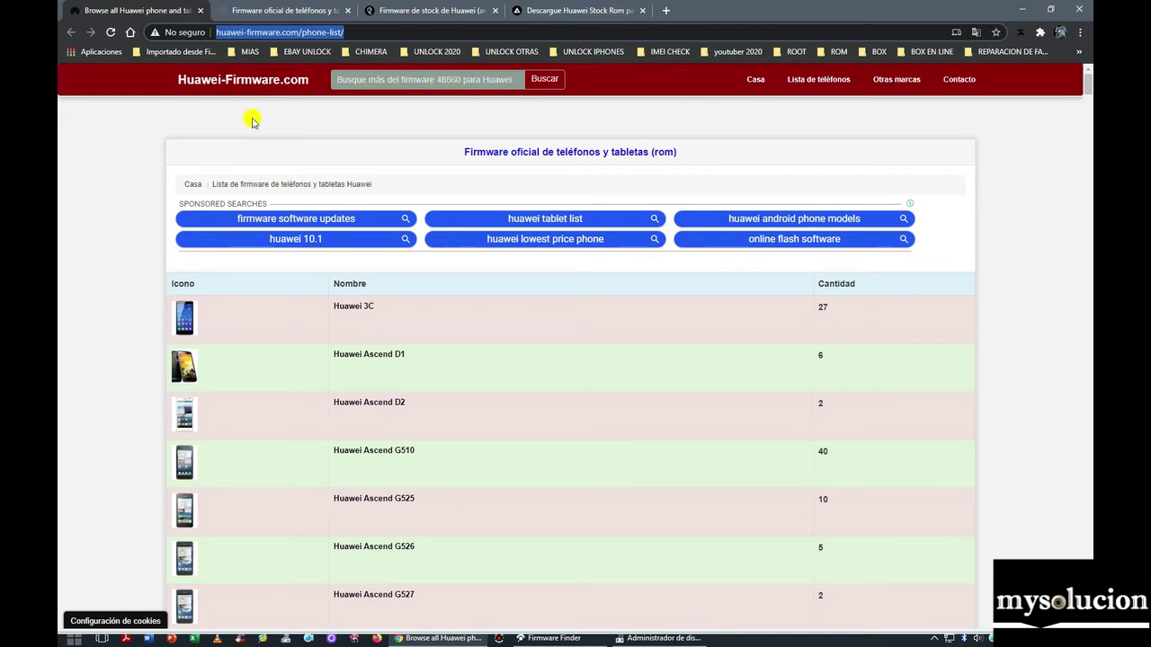
{"action": "left_click", "coordinate": [450, 78]}
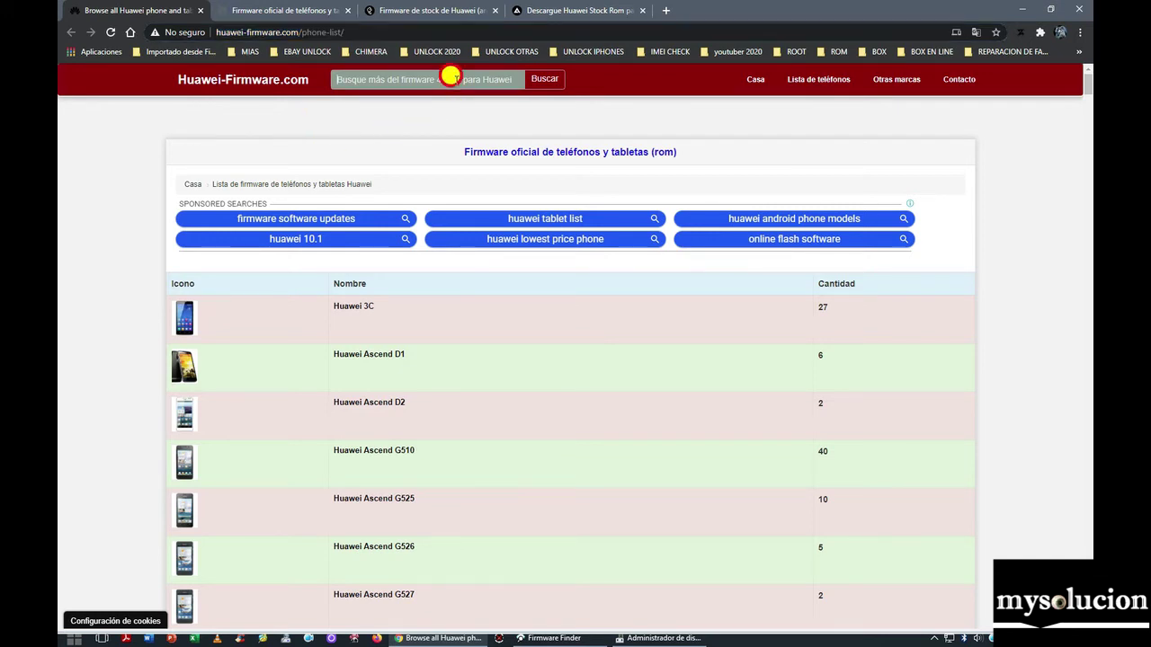
{"action": "scroll", "coordinate": [398, 378], "scroll_direction": "down", "scroll_amount": 13}
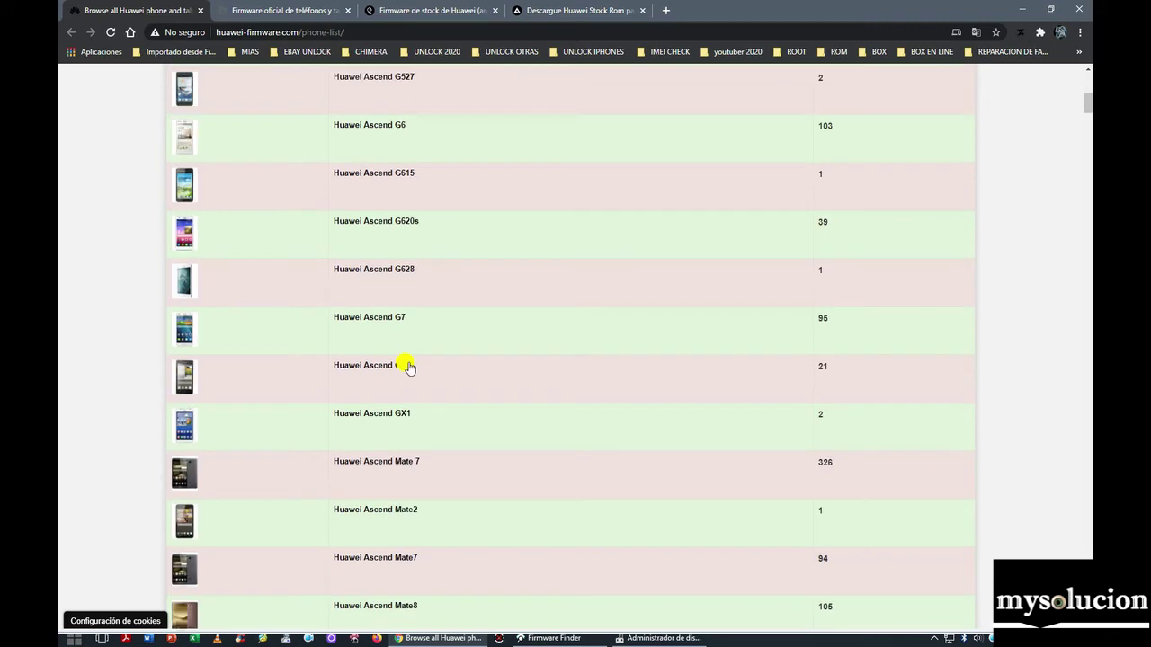
{"action": "scroll", "coordinate": [409, 355], "scroll_direction": "down", "scroll_amount": 20}
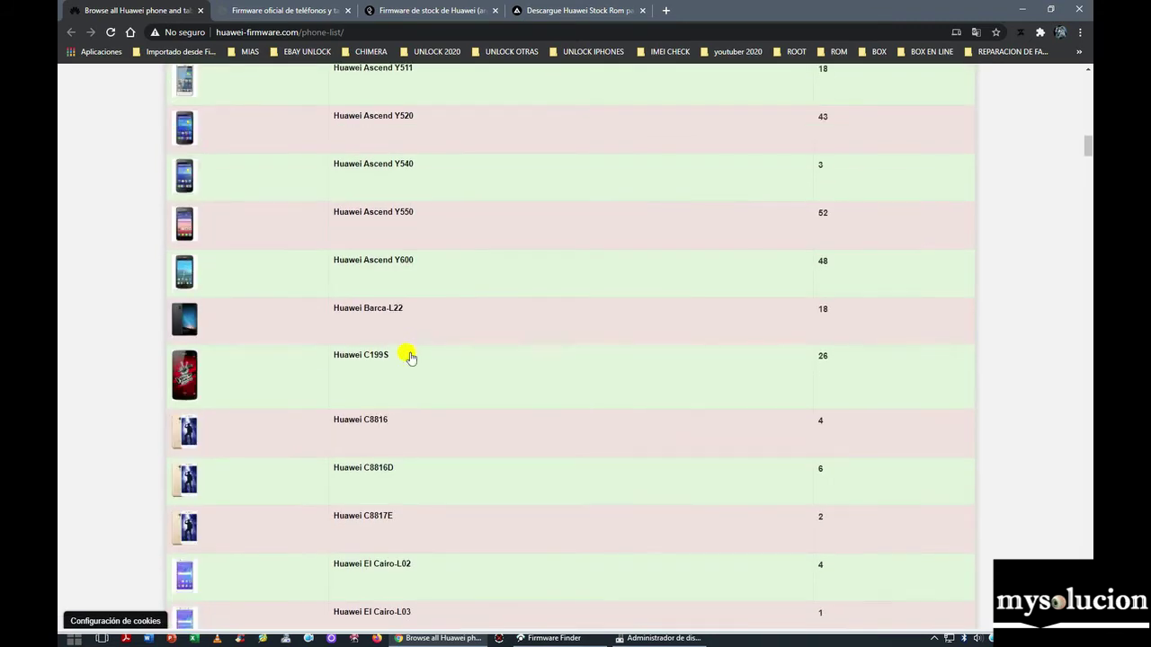
{"action": "scroll", "coordinate": [409, 355], "scroll_direction": "down", "scroll_amount": 20}
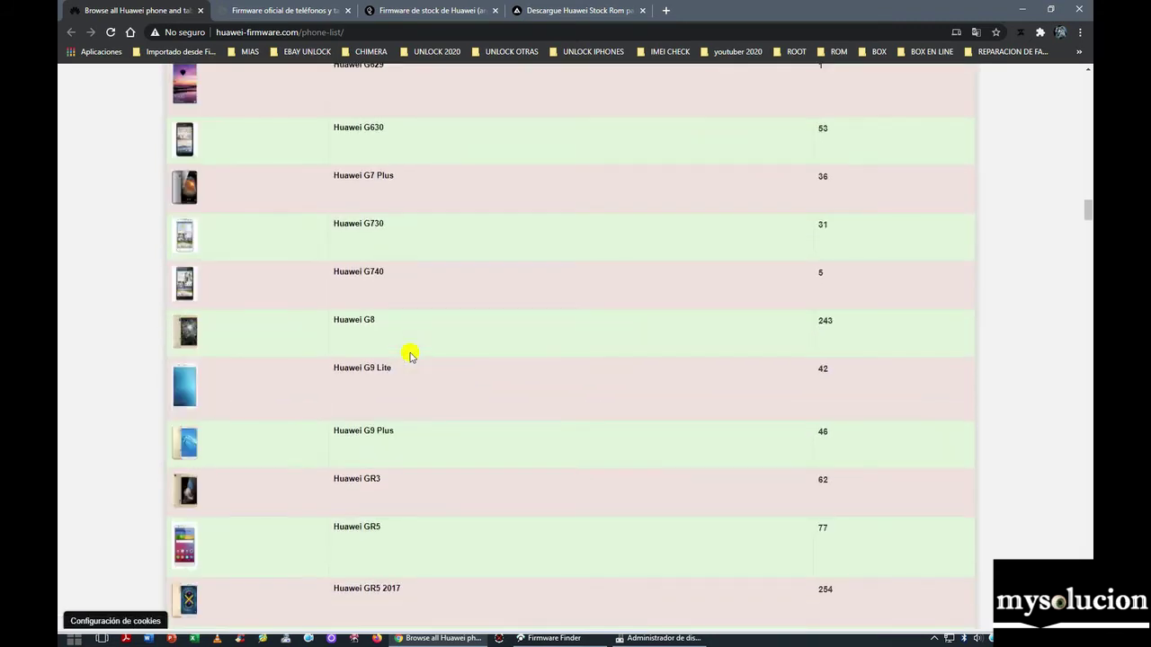
{"action": "scroll", "coordinate": [424, 378], "scroll_direction": "down", "scroll_amount": 20}
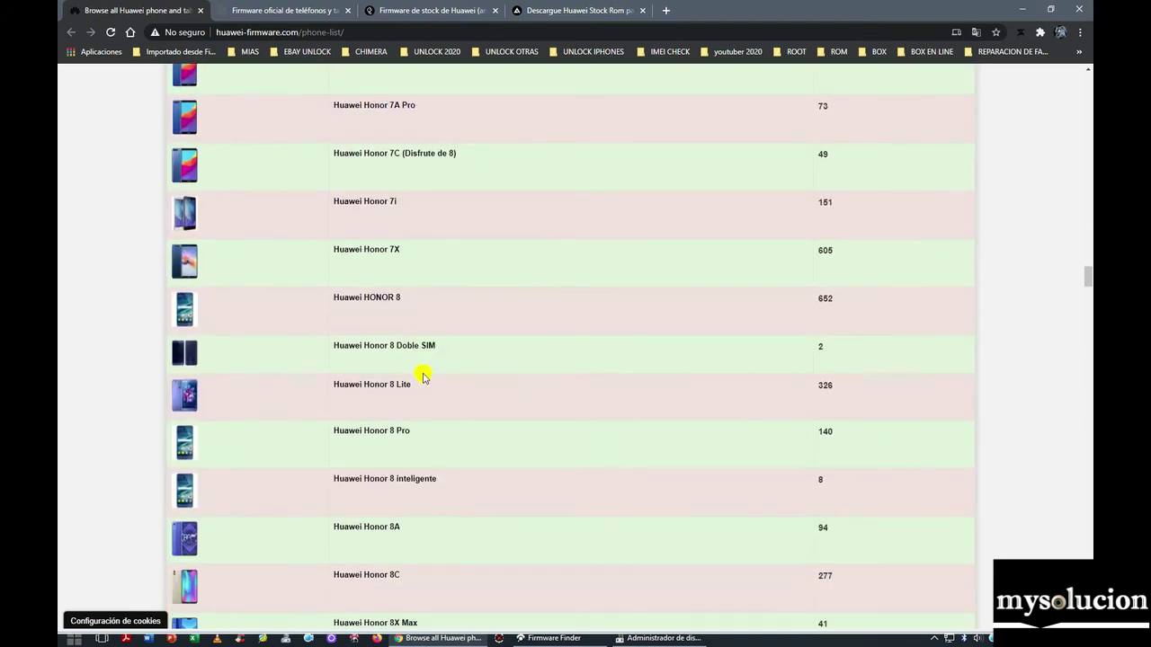
{"action": "scroll", "coordinate": [423, 369], "scroll_direction": "down", "scroll_amount": 3}
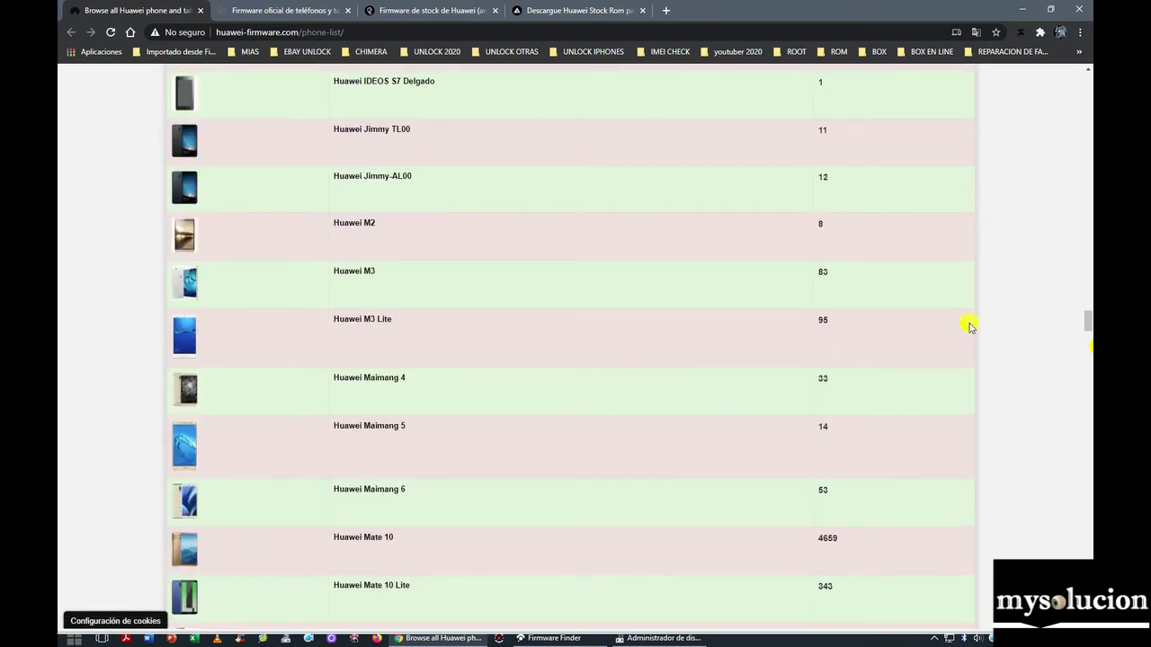
{"action": "left_click_drag", "start_coordinate": [1085, 320], "coordinate": [1069, 69]}
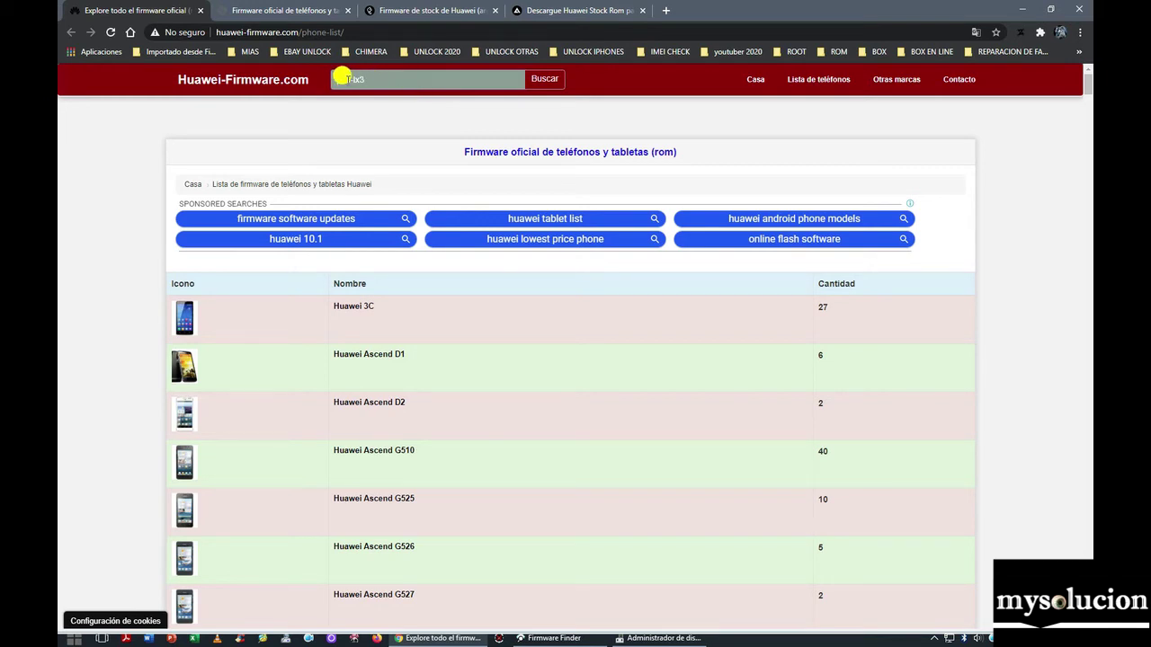
- Search Huawei-Firmware.com for jkm-lx3 and scroll through the 117 firmware results
{"action": "left_click", "coordinate": [543, 81]}
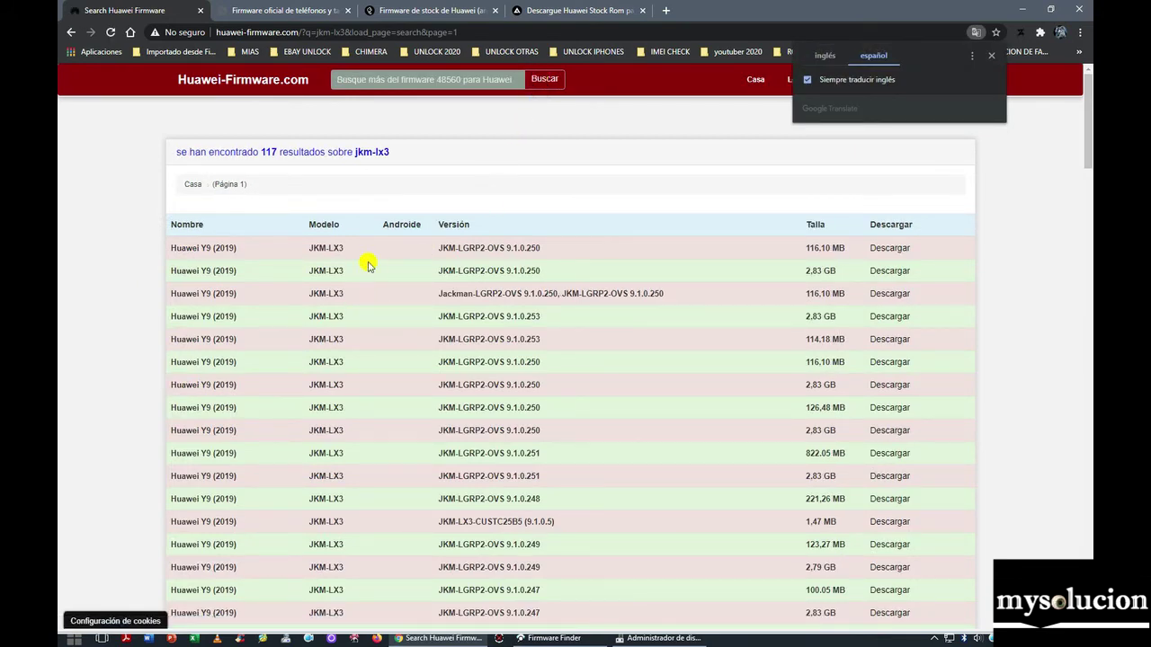
{"action": "scroll", "coordinate": [368, 265], "scroll_direction": "down", "scroll_amount": 2}
{"action": "scroll", "coordinate": [350, 234], "scroll_direction": "down", "scroll_amount": 2}
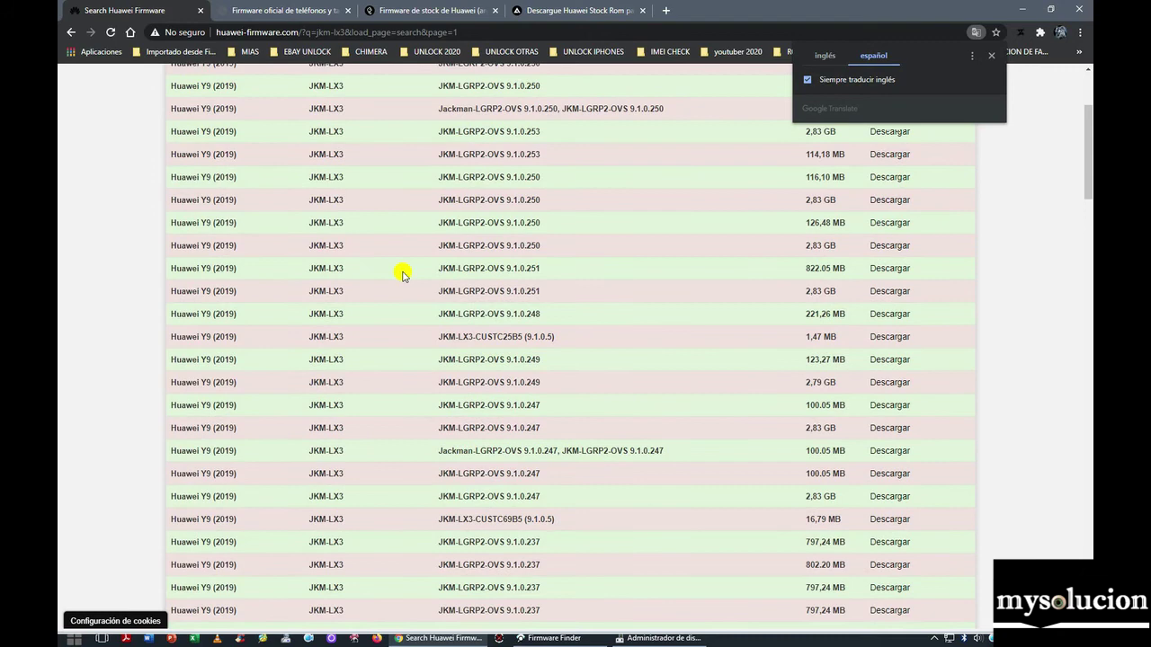
{"action": "scroll", "coordinate": [402, 274], "scroll_direction": "down", "scroll_amount": 2}
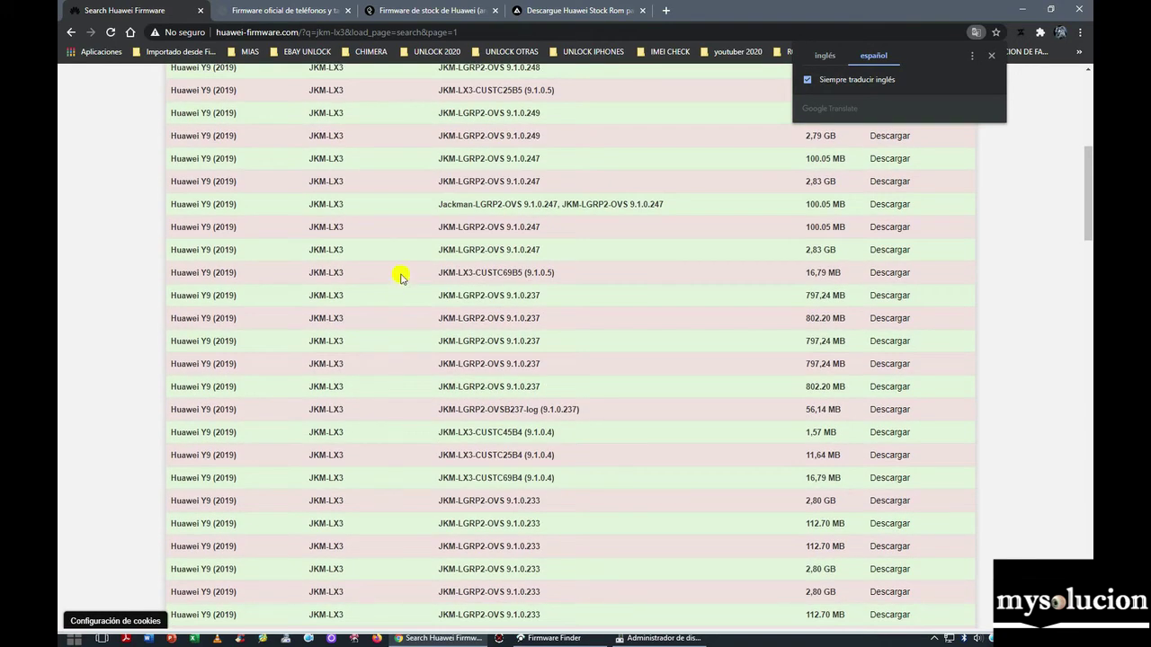
{"action": "scroll", "coordinate": [402, 277], "scroll_direction": "down", "scroll_amount": 15}
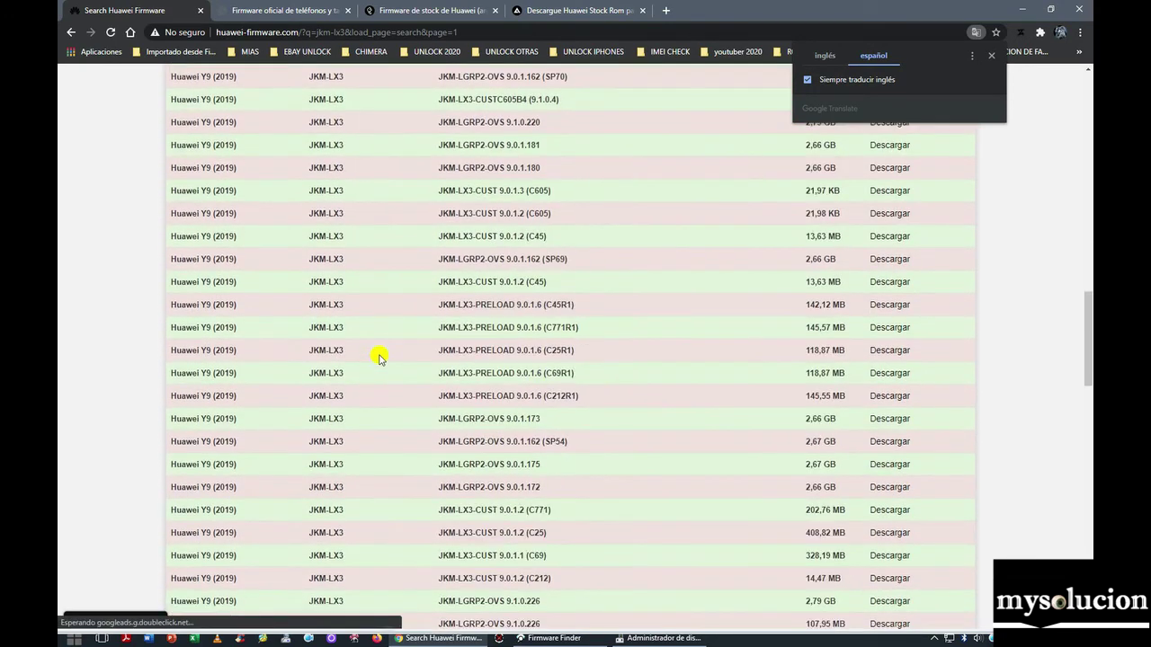
{"action": "scroll", "coordinate": [380, 358], "scroll_direction": "down", "scroll_amount": 10}
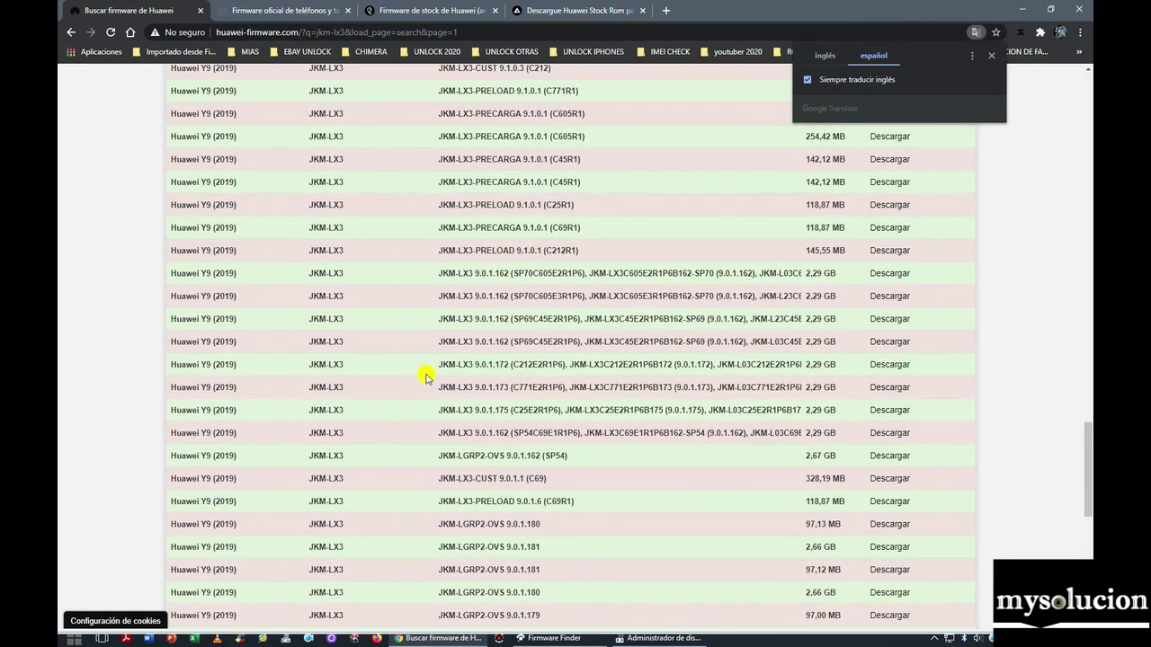
{"action": "scroll", "coordinate": [452, 375], "scroll_direction": "up", "scroll_amount": 6}
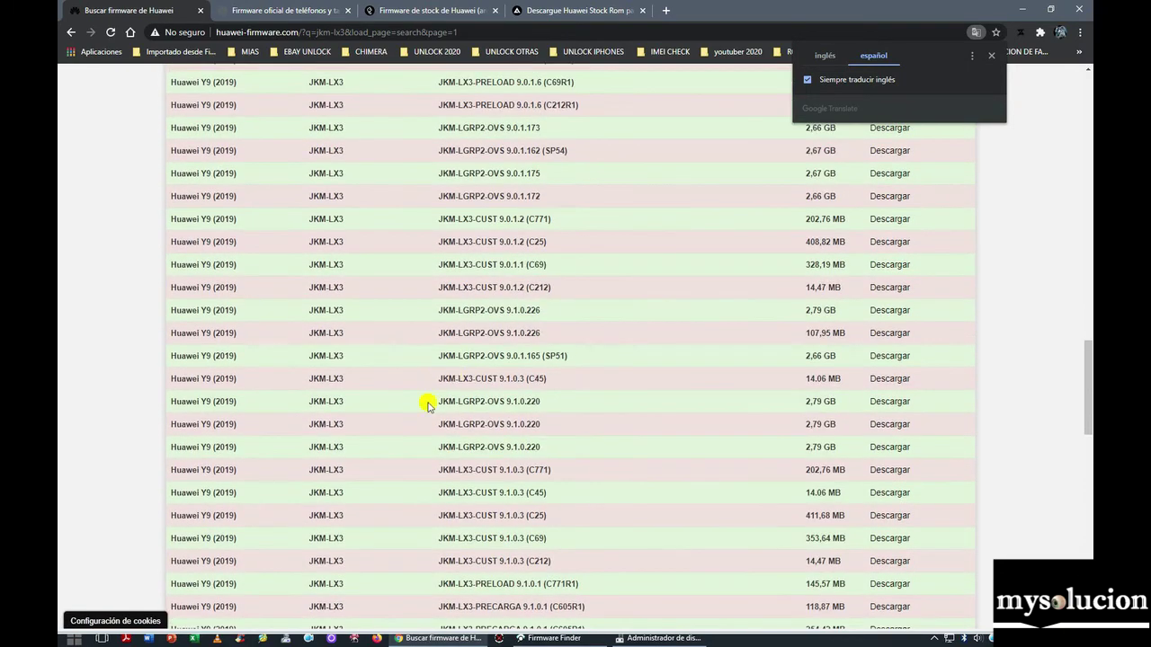
{"action": "scroll", "coordinate": [428, 406], "scroll_direction": "down", "scroll_amount": 4}
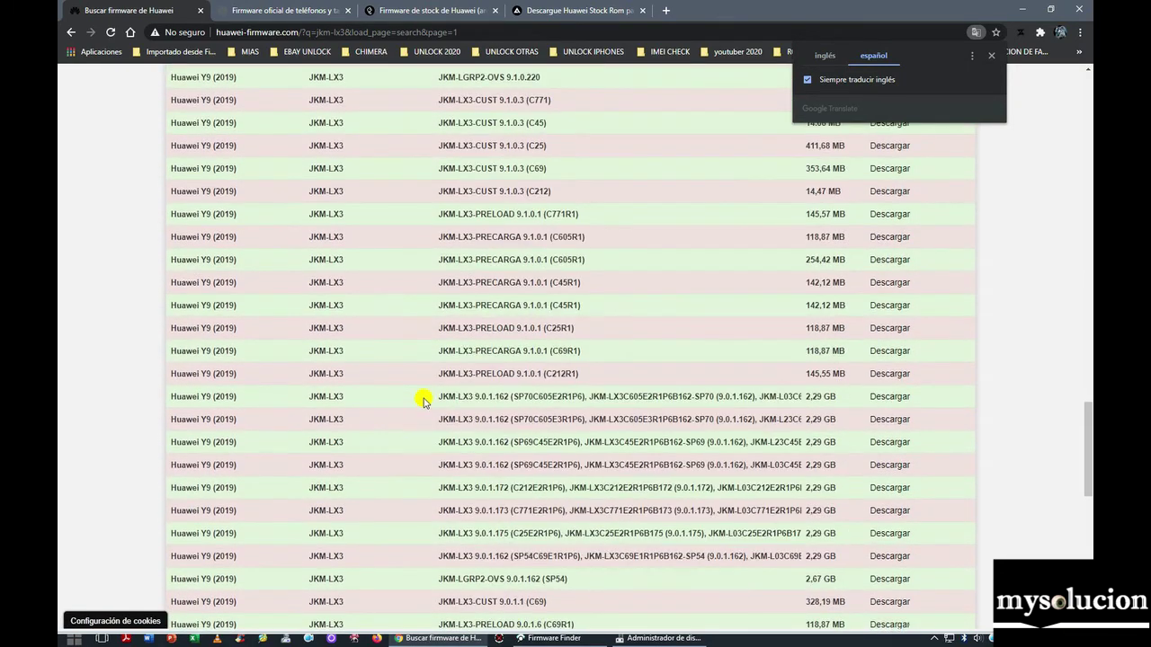
{"action": "scroll", "coordinate": [424, 401], "scroll_direction": "down", "scroll_amount": 3}
{"action": "scroll", "coordinate": [424, 401], "scroll_direction": "down", "scroll_amount": 5}
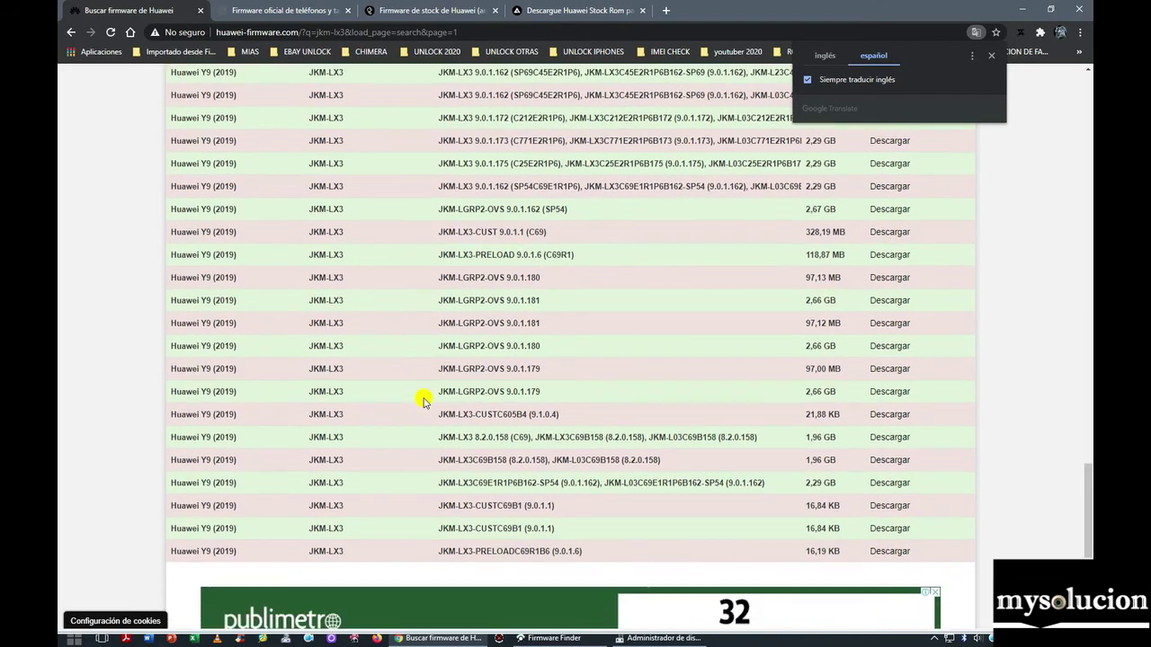
{"action": "scroll", "coordinate": [424, 401], "scroll_direction": "up", "scroll_amount": 12}
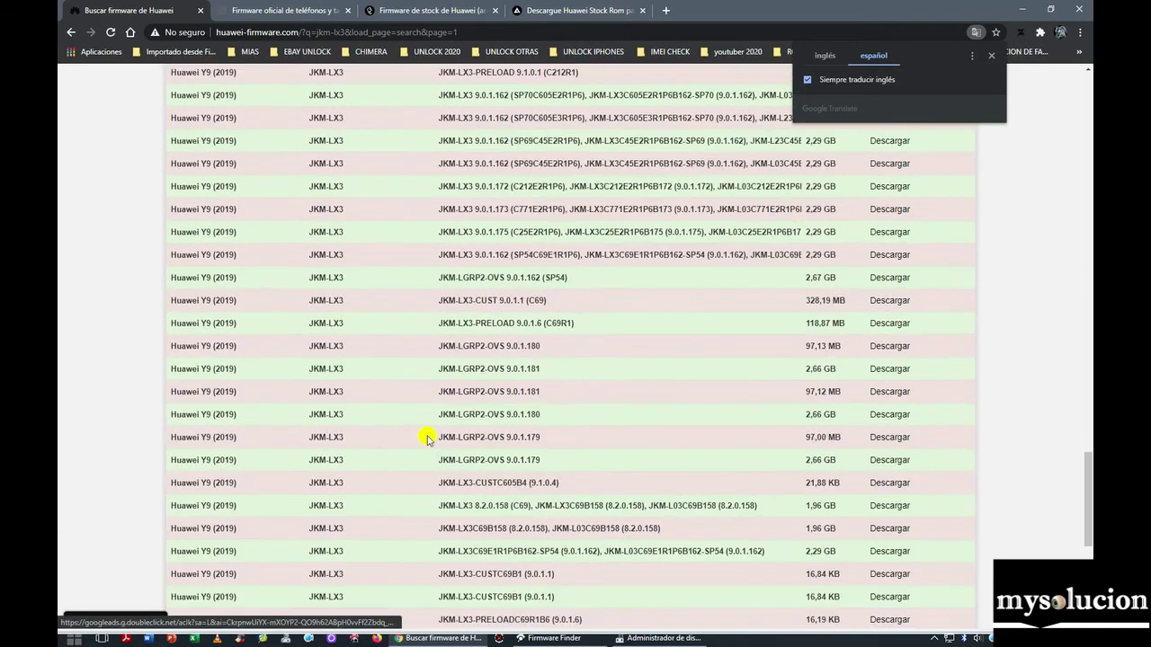
{"action": "scroll", "coordinate": [437, 430], "scroll_direction": "up", "scroll_amount": 8}
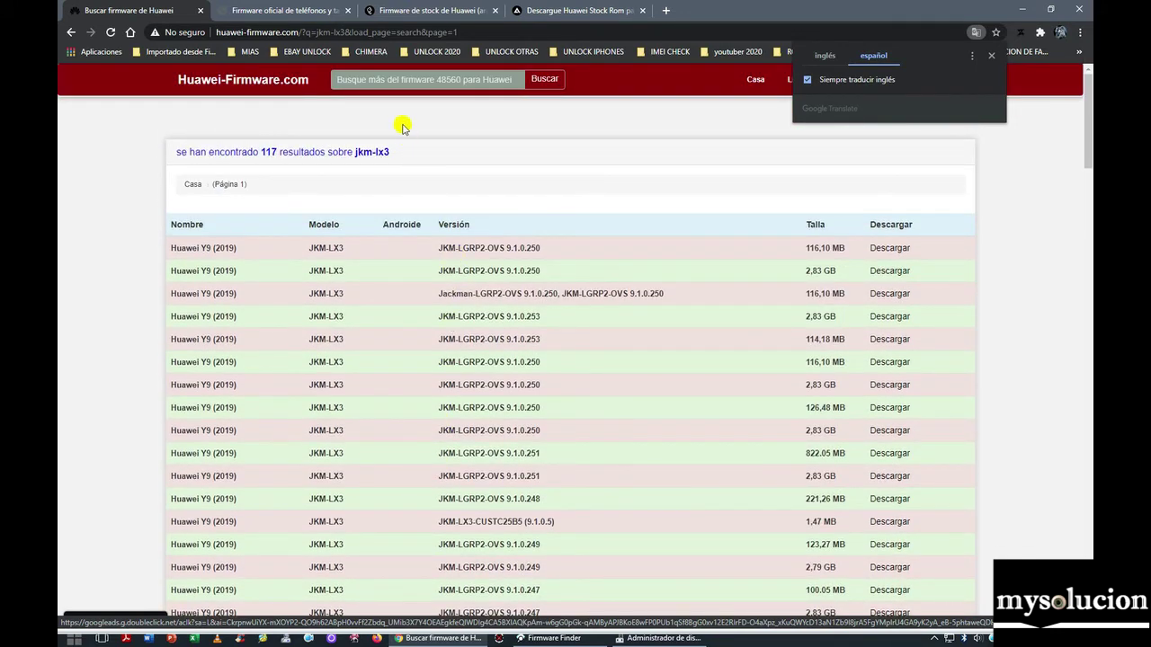
- Copy the model name jkm-lx3 from the results heading and switch to the Huawei-Update device list
{"action": "left_click_drag", "start_coordinate": [392, 157], "coordinate": [357, 150]}
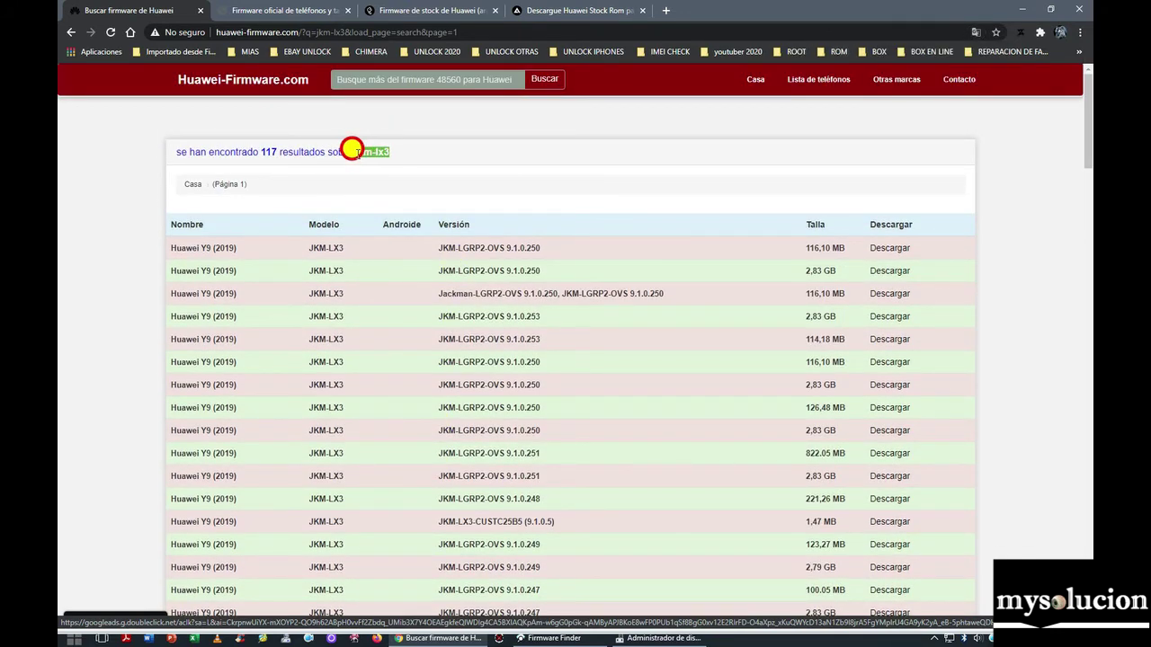
{"action": "right_click", "coordinate": [368, 150]}
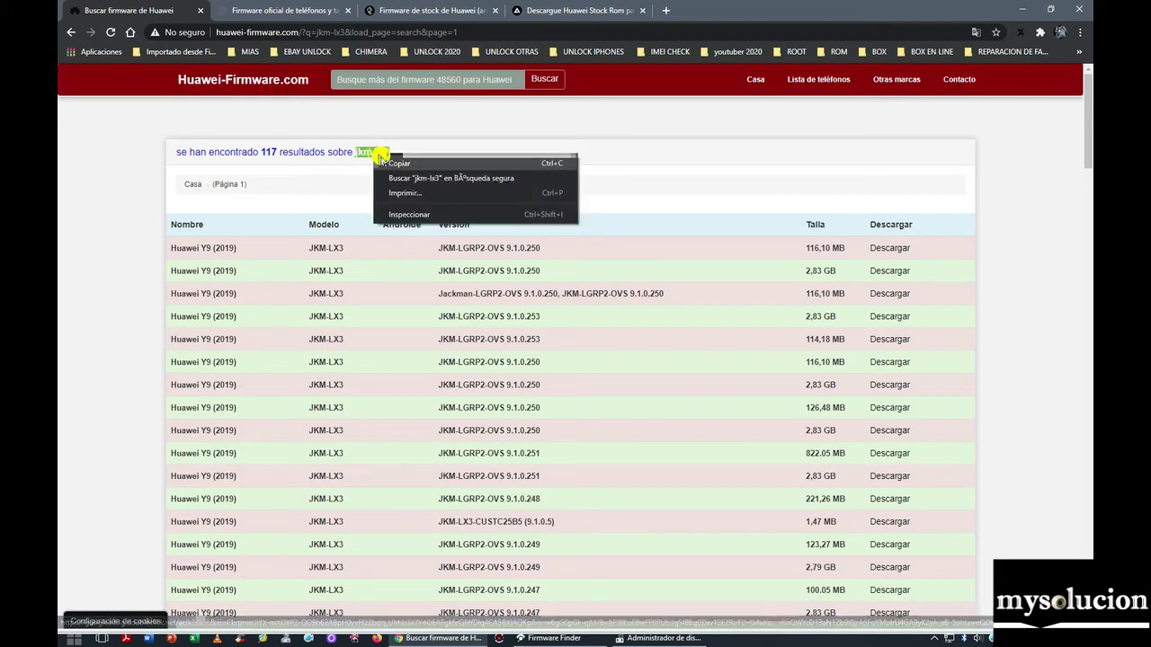
{"action": "left_click", "coordinate": [419, 158]}
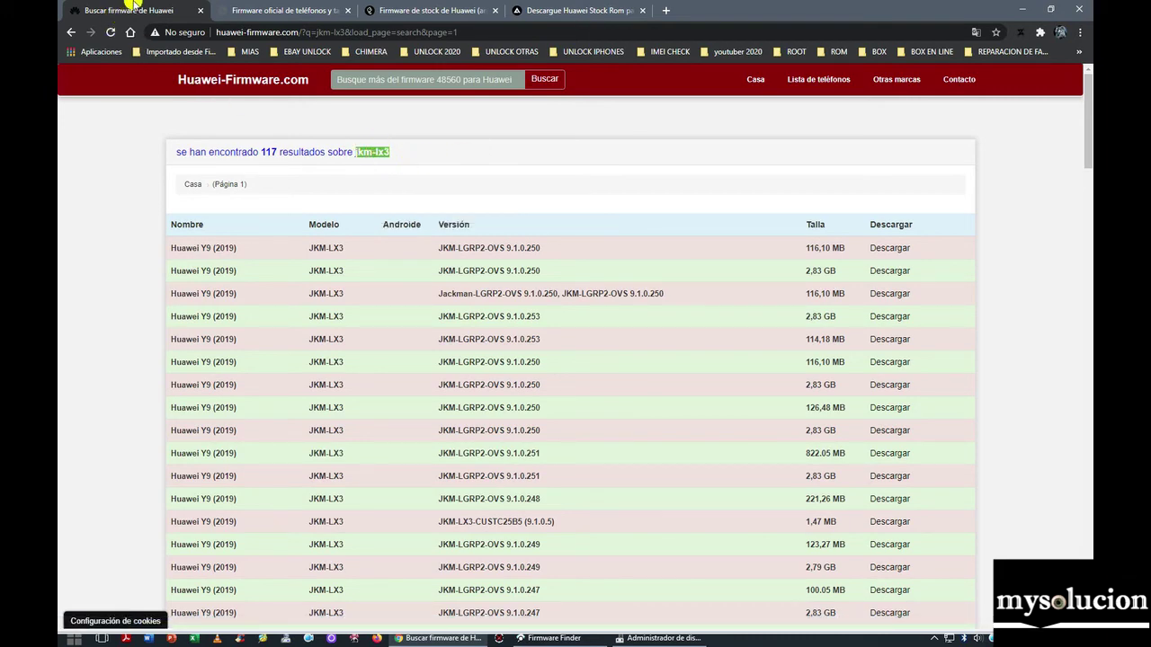
{"action": "left_click", "coordinate": [253, 11]}
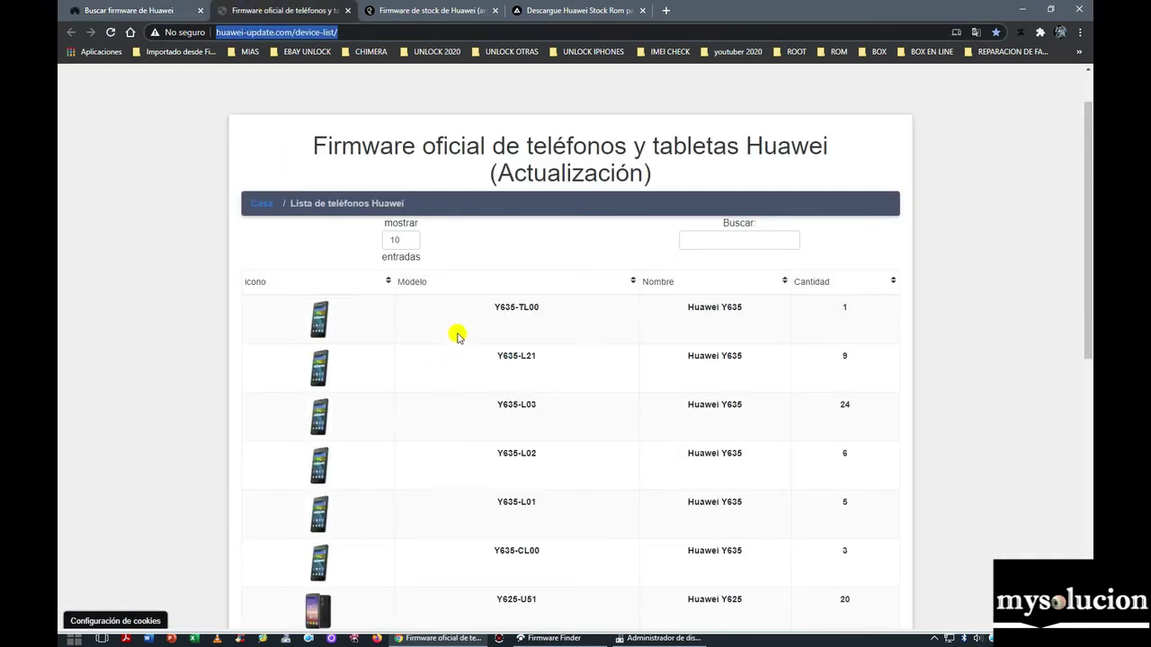
- Show page 2 of the Huawei-Update phone list, entries 11–20 of 832, Y625-U13 to Y560-L23
{"action": "scroll", "coordinate": [456, 333], "scroll_direction": "down", "scroll_amount": 6}
{"action": "scroll", "coordinate": [470, 324], "scroll_direction": "up", "scroll_amount": 6}
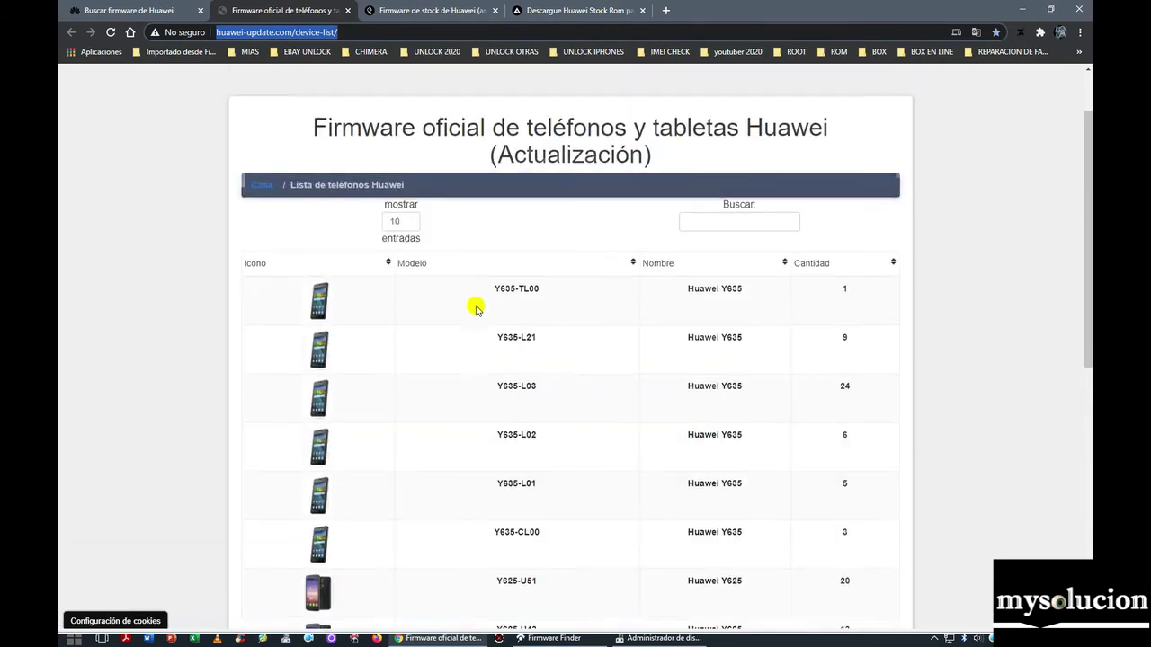
{"action": "scroll", "coordinate": [477, 308], "scroll_direction": "up", "scroll_amount": 1}
{"action": "scroll", "coordinate": [492, 288], "scroll_direction": "down", "scroll_amount": 7}
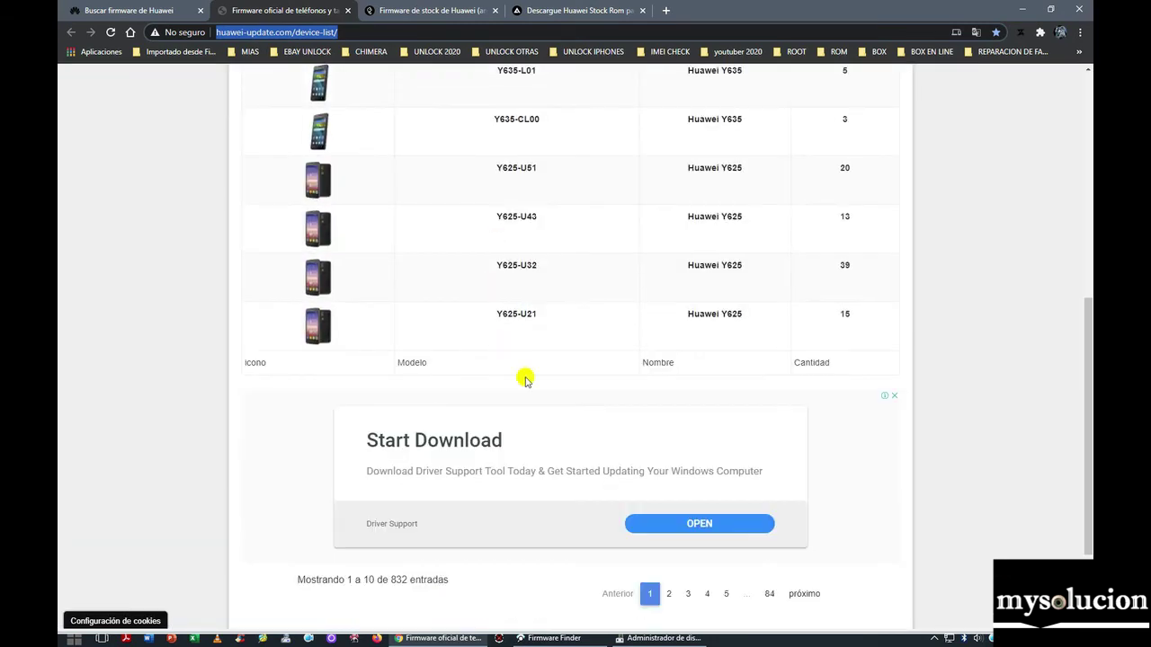
{"action": "left_click", "coordinate": [668, 470]}
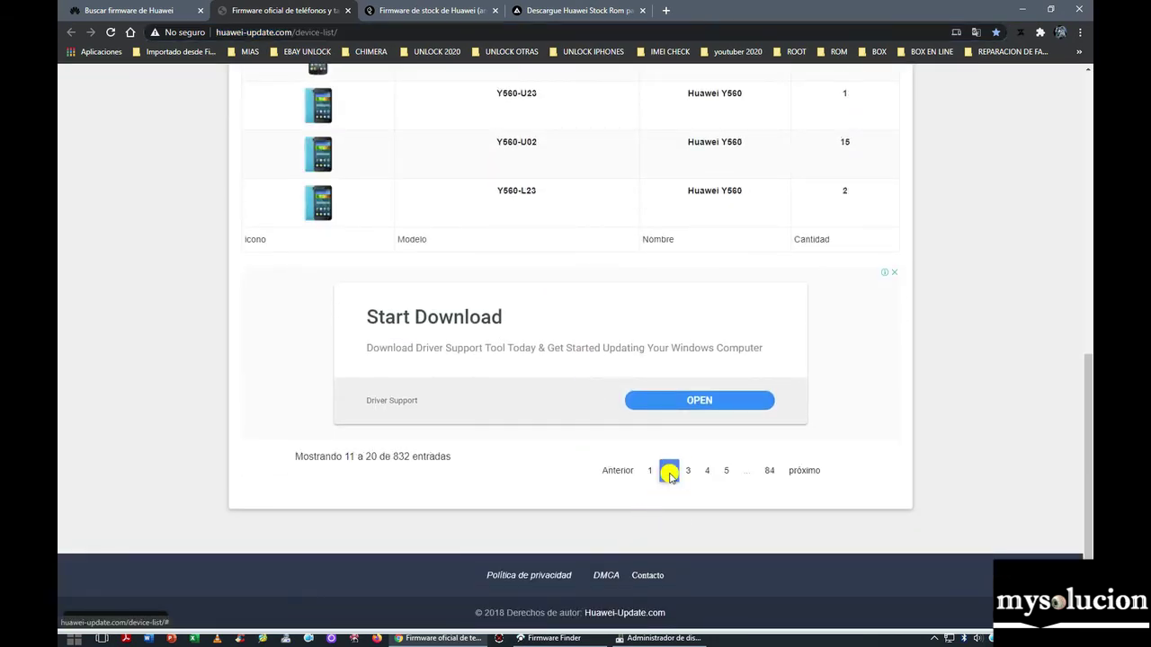
{"action": "scroll", "coordinate": [504, 328], "scroll_direction": "up", "scroll_amount": 4}
{"action": "scroll", "coordinate": [511, 328], "scroll_direction": "down", "scroll_amount": 4}
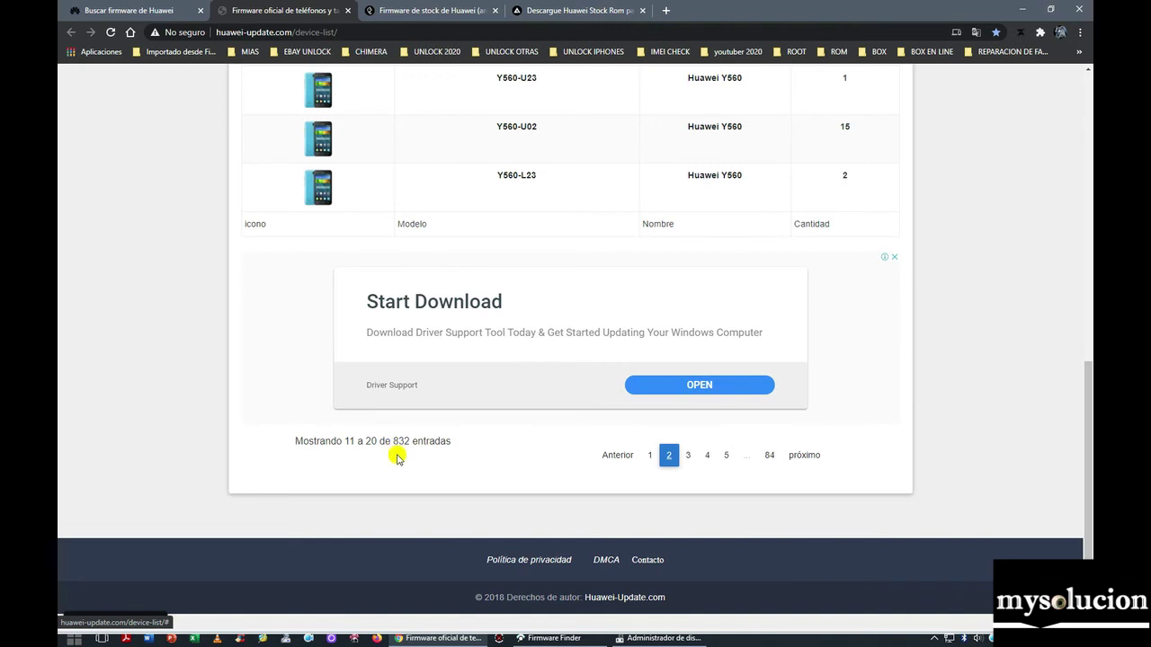
{"action": "scroll", "coordinate": [503, 458], "scroll_direction": "up", "scroll_amount": 7}
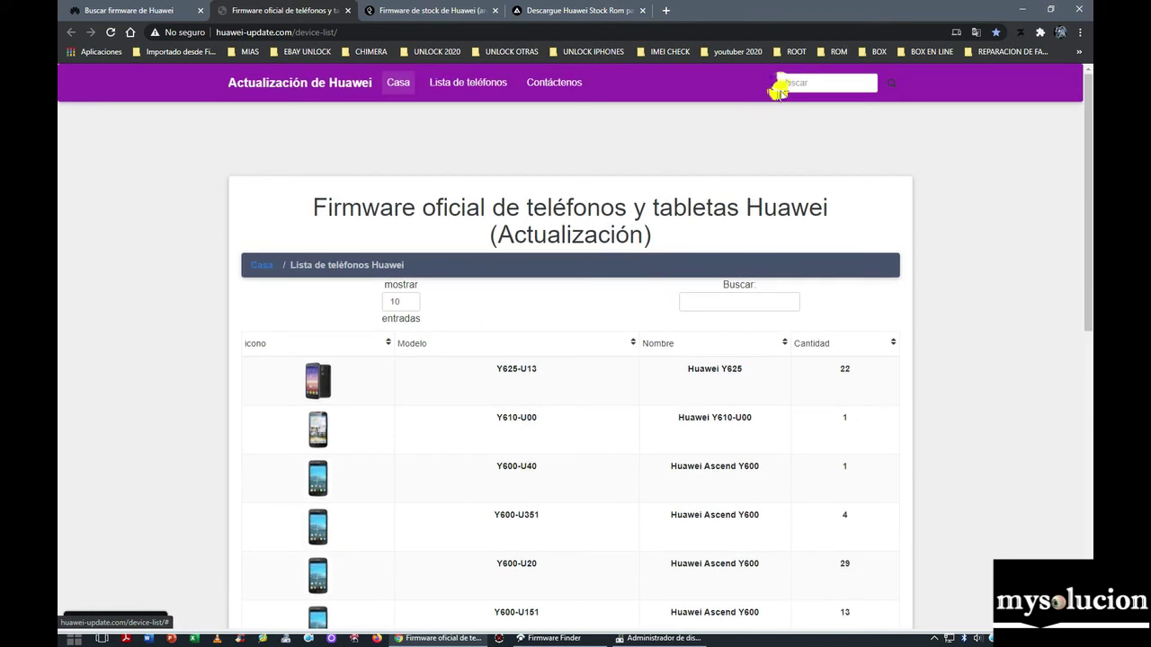
- Paste jkm-lx3 into the Huawei-Update site search and run it
{"action": "left_click", "coordinate": [779, 86]}
{"action": "right_click", "coordinate": [789, 85]}
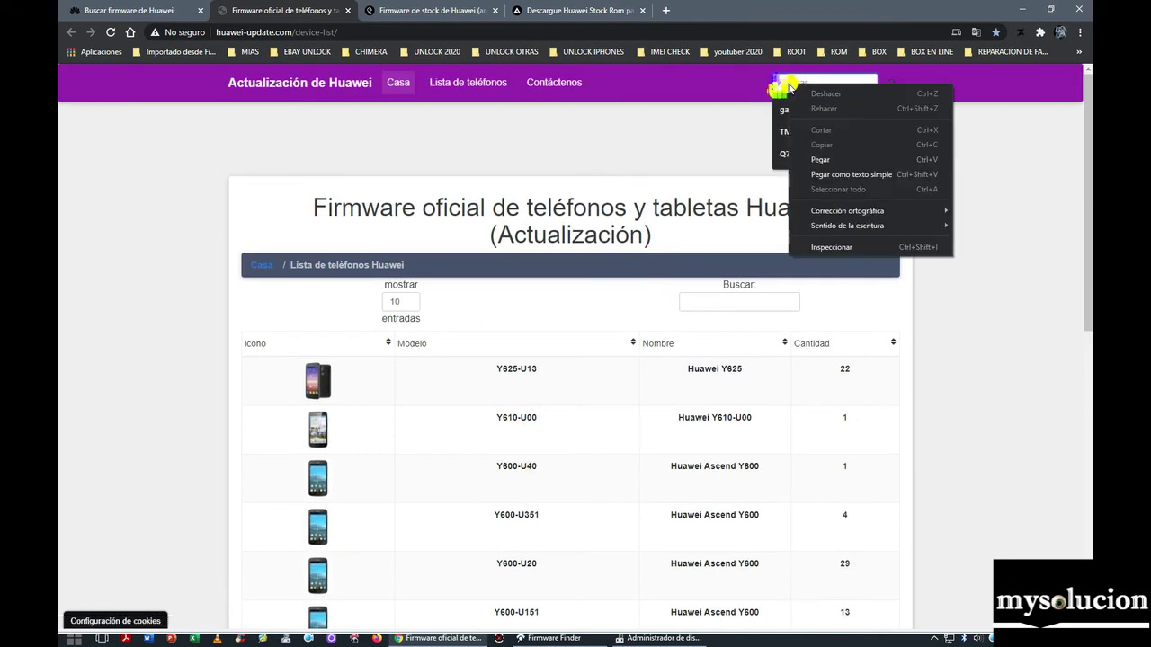
{"action": "left_click", "coordinate": [819, 159]}
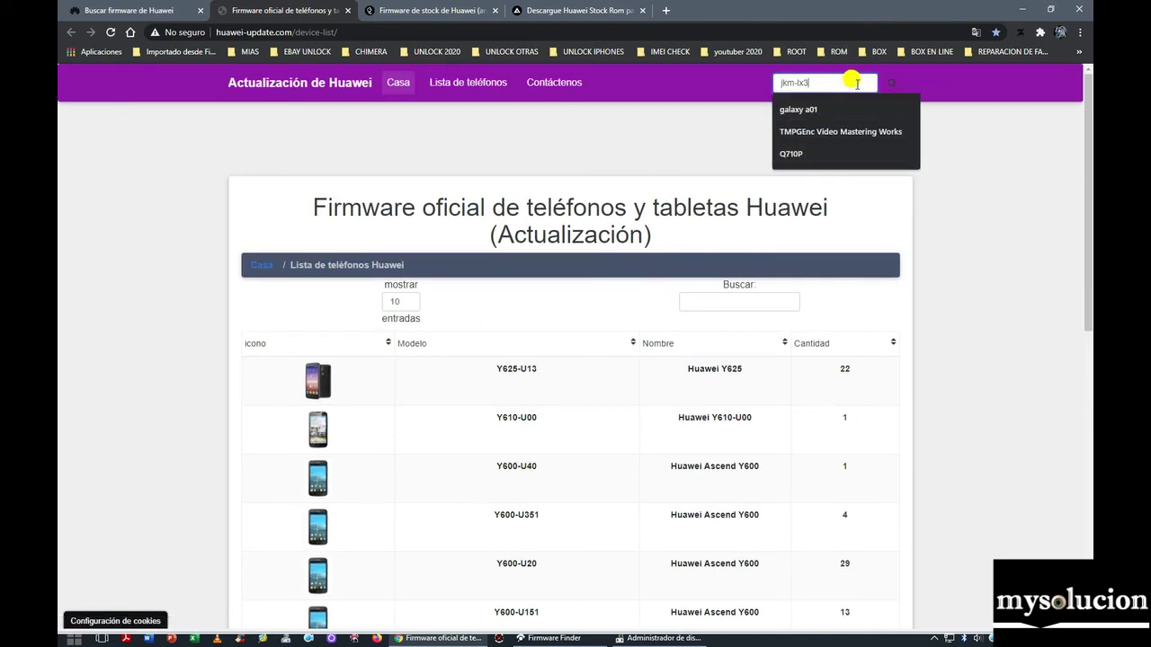
{"action": "left_click", "coordinate": [840, 86]}
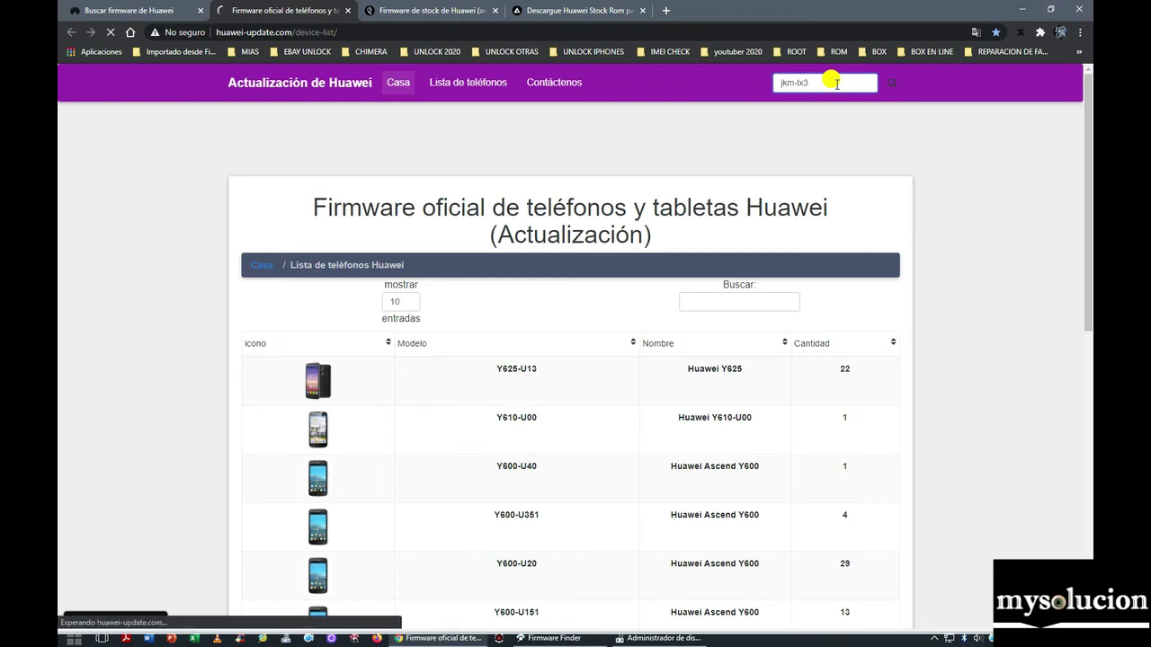
{"action": "key", "text": "Return"}
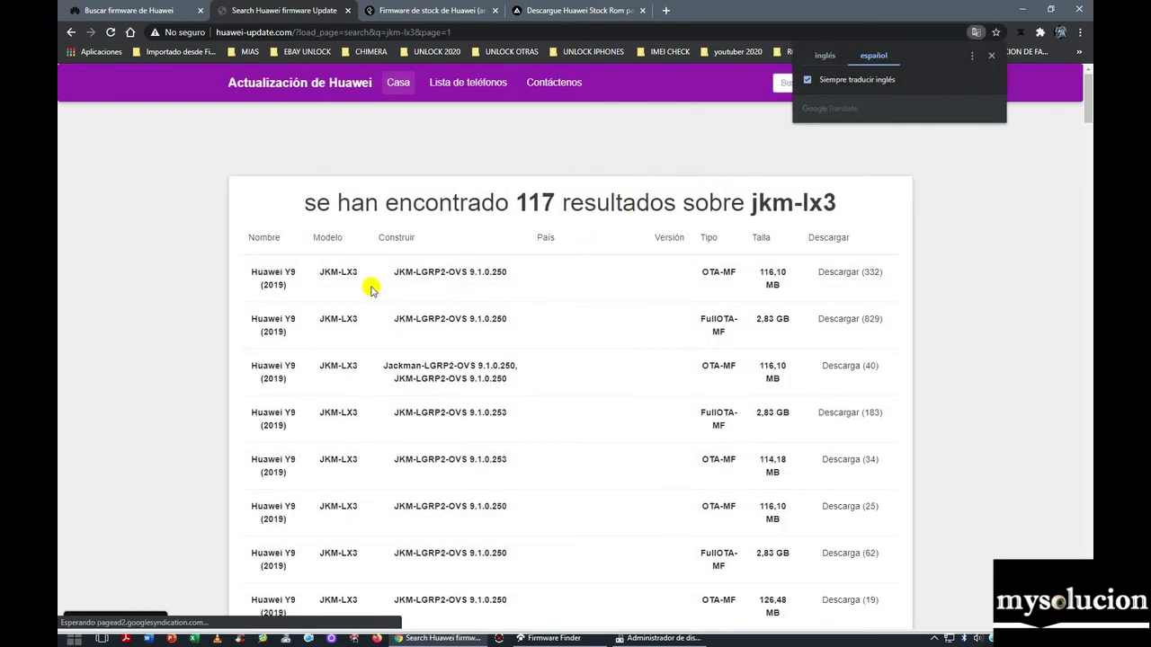
- Compare against the Huawei-Firmware.com results and scroll through the 117 Huawei Y9 (2019) jkm-lx3 builds
{"action": "scroll", "coordinate": [500, 287], "scroll_direction": "down", "scroll_amount": 3}
{"action": "scroll", "coordinate": [629, 274], "scroll_direction": "up", "scroll_amount": 3}
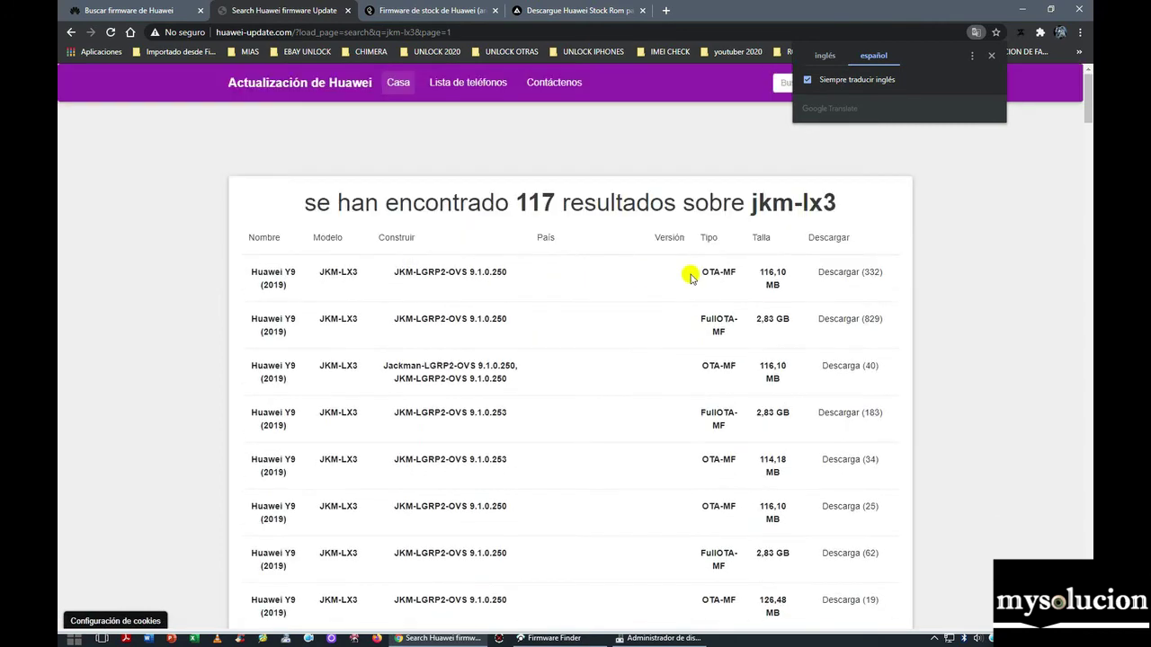
{"action": "scroll", "coordinate": [606, 318], "scroll_direction": "down", "scroll_amount": 2}
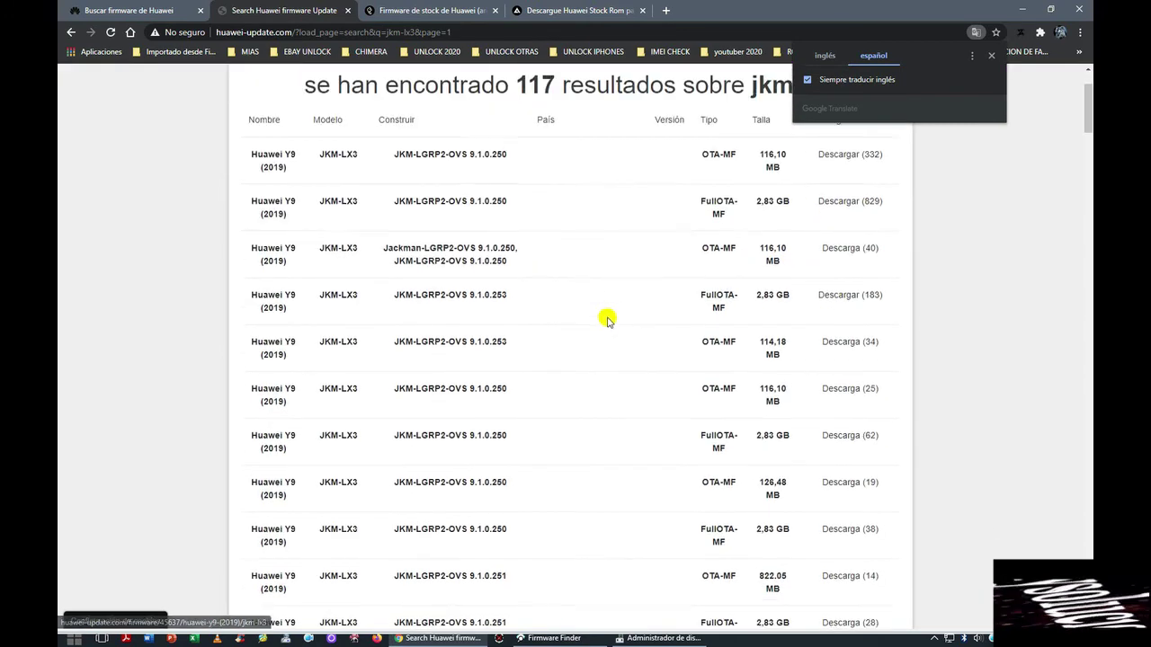
{"action": "scroll", "coordinate": [526, 242], "scroll_direction": "up", "scroll_amount": 2}
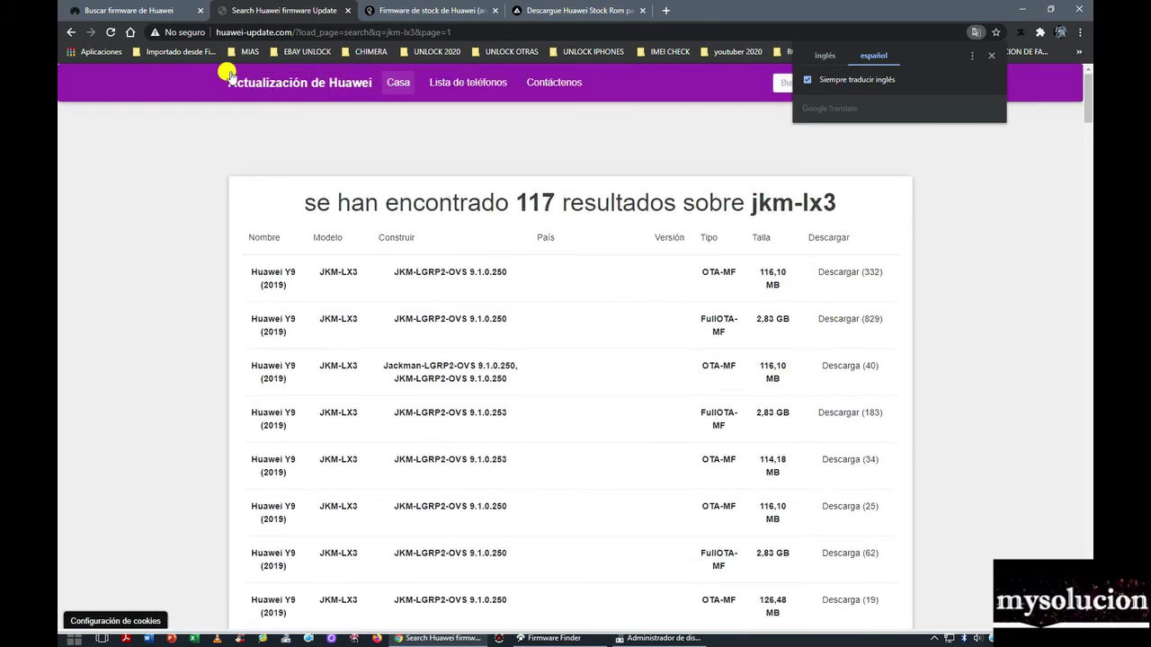
{"action": "left_click", "coordinate": [167, 14]}
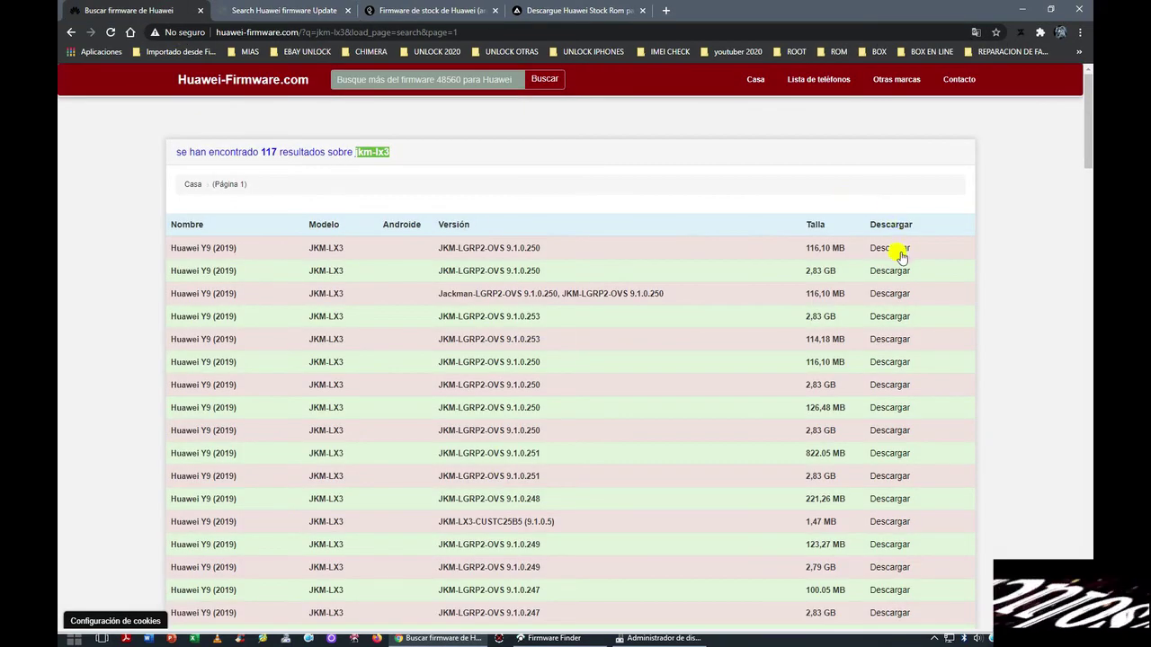
{"action": "left_click", "coordinate": [249, 10]}
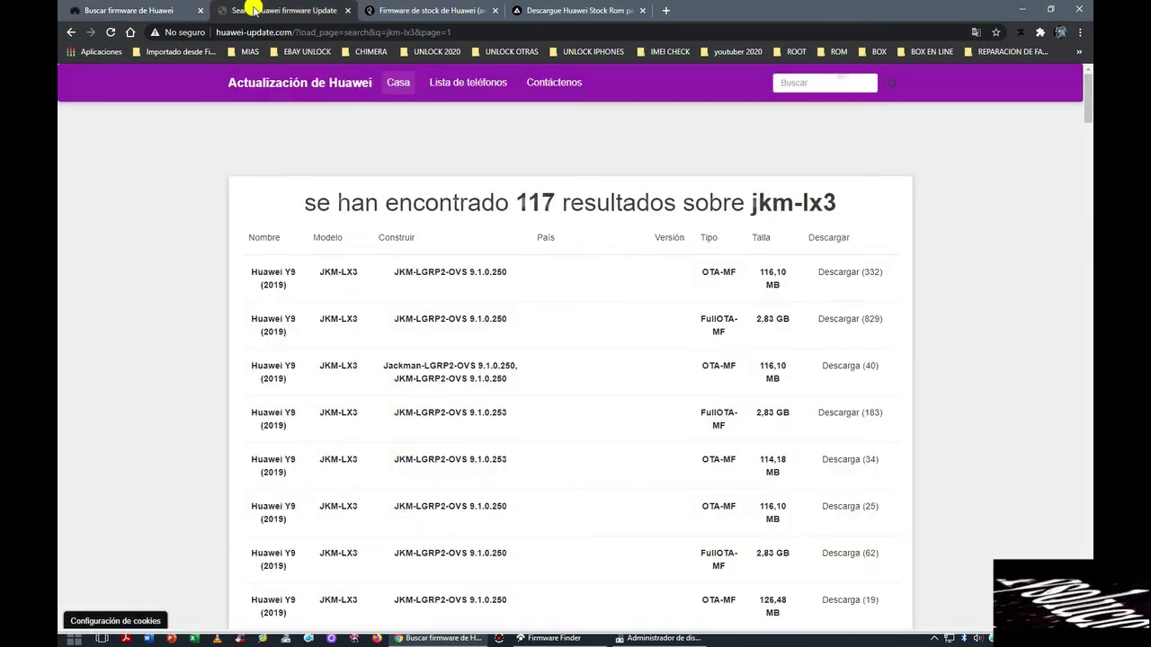
{"action": "scroll", "coordinate": [490, 385], "scroll_direction": "down", "scroll_amount": 6}
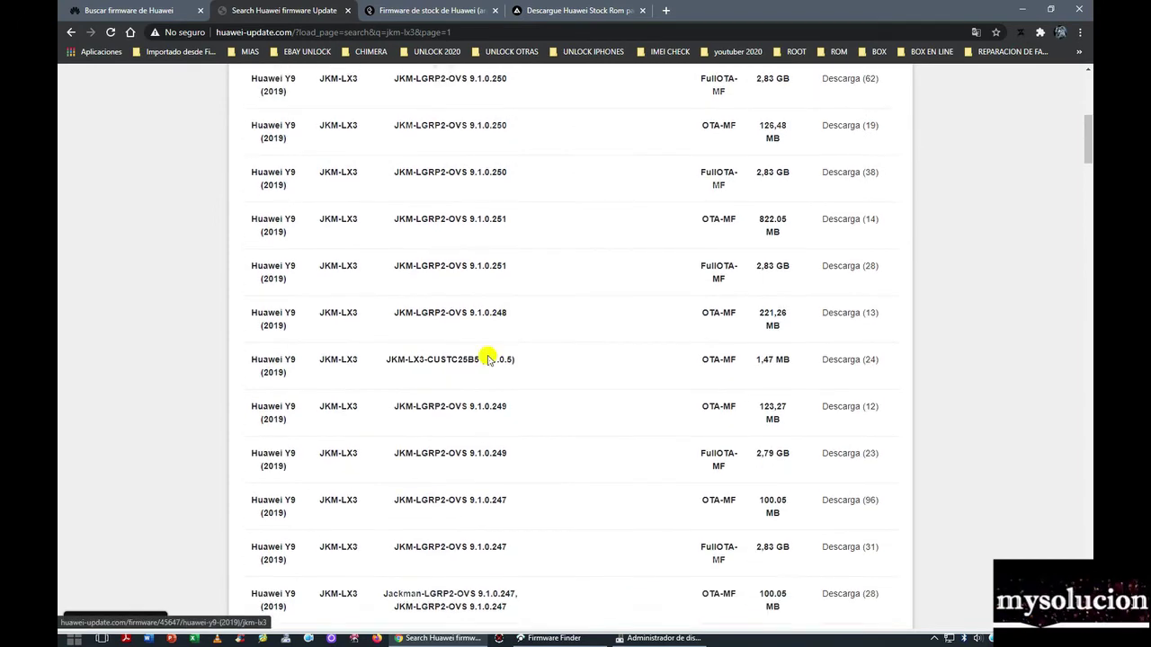
{"action": "scroll", "coordinate": [488, 356], "scroll_direction": "down", "scroll_amount": 1}
{"action": "scroll", "coordinate": [493, 354], "scroll_direction": "up", "scroll_amount": 1}
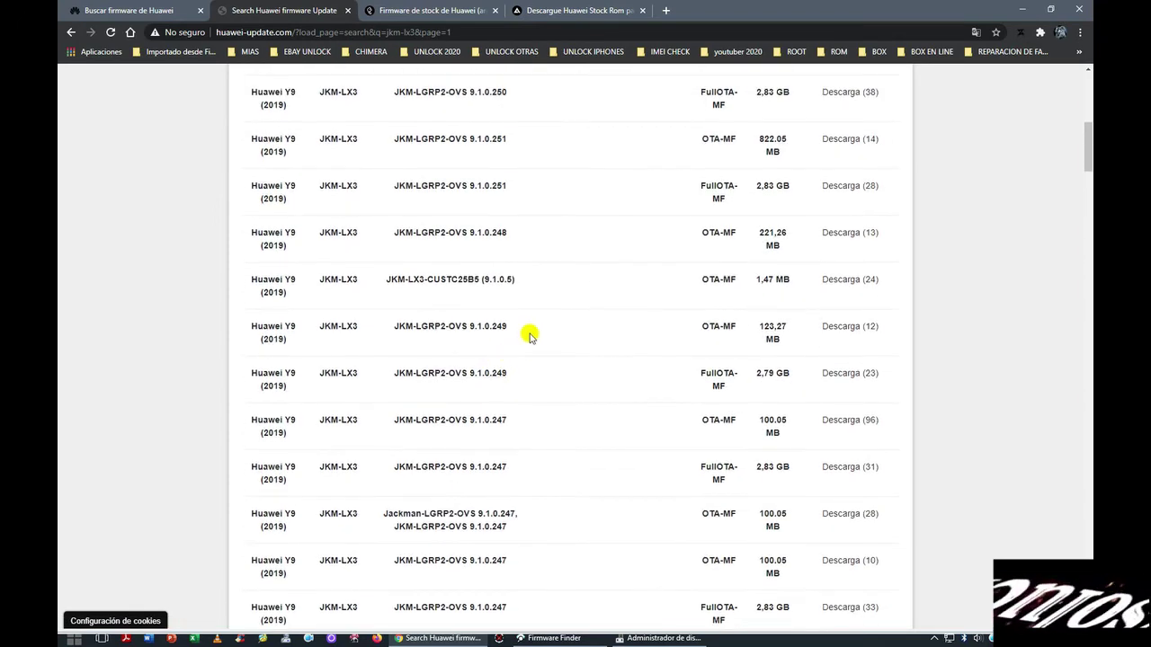
{"action": "scroll", "coordinate": [529, 334], "scroll_direction": "down", "scroll_amount": 1}
{"action": "scroll", "coordinate": [529, 334], "scroll_direction": "down", "scroll_amount": 6}
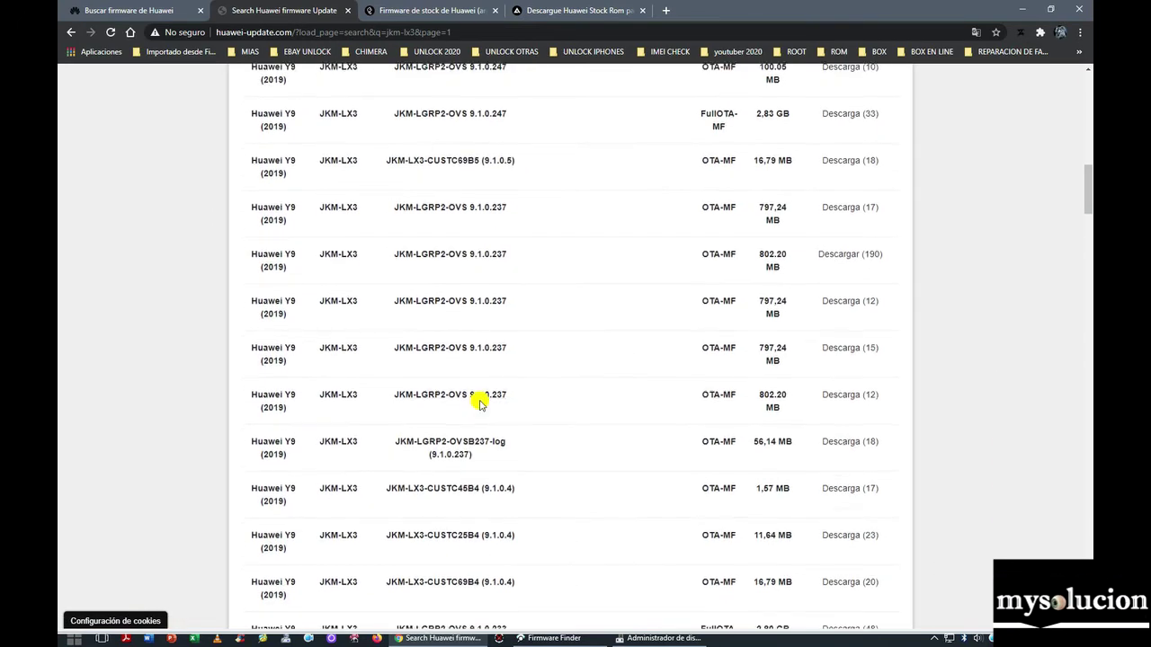
{"action": "scroll", "coordinate": [479, 402], "scroll_direction": "down", "scroll_amount": 10}
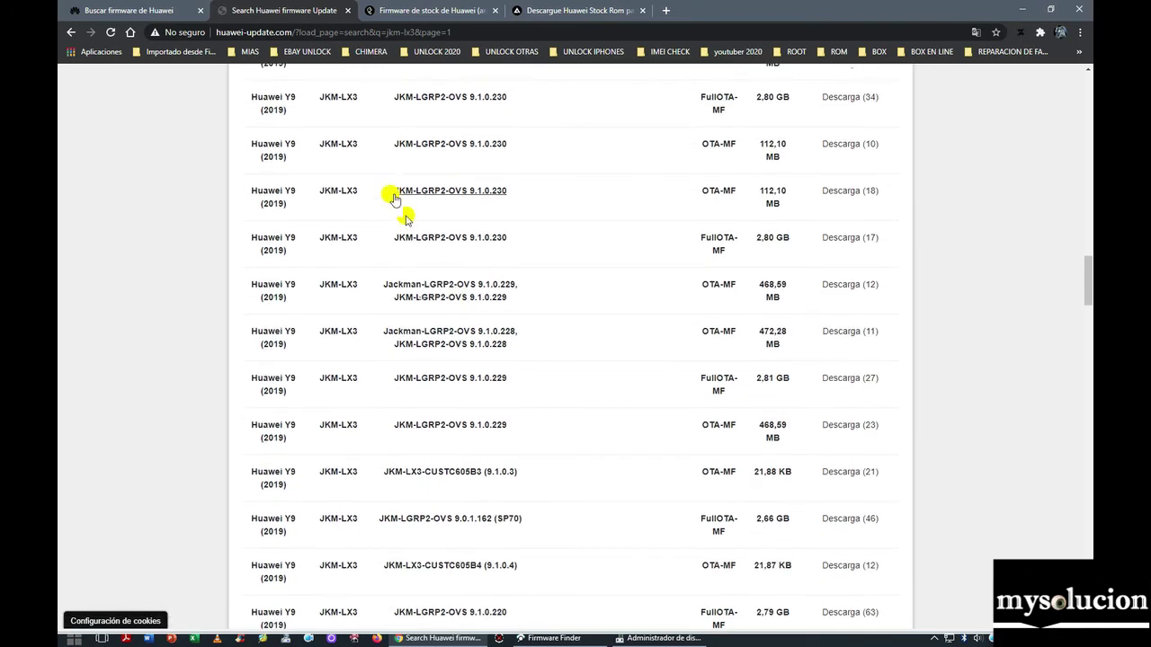
{"action": "left_click", "coordinate": [417, 12]}
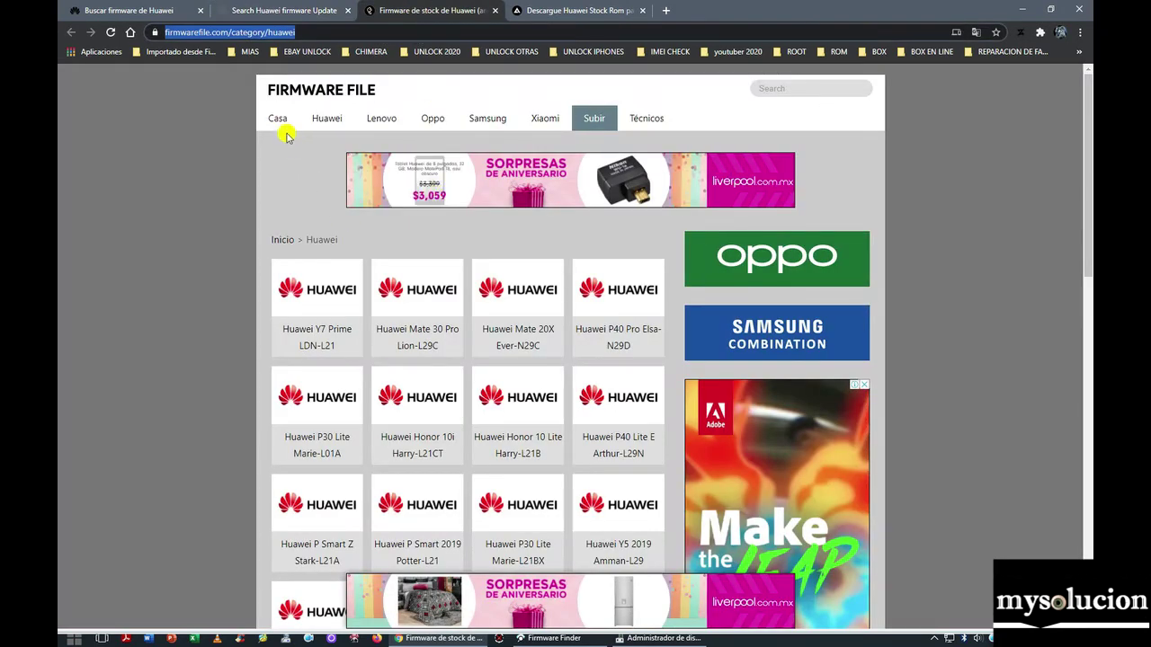
- Page through Firmware File's Huawei category, viewing pages 2 and 4
{"action": "scroll", "coordinate": [386, 286], "scroll_direction": "down", "scroll_amount": 3}
{"action": "scroll", "coordinate": [395, 289], "scroll_direction": "down", "scroll_amount": 10}
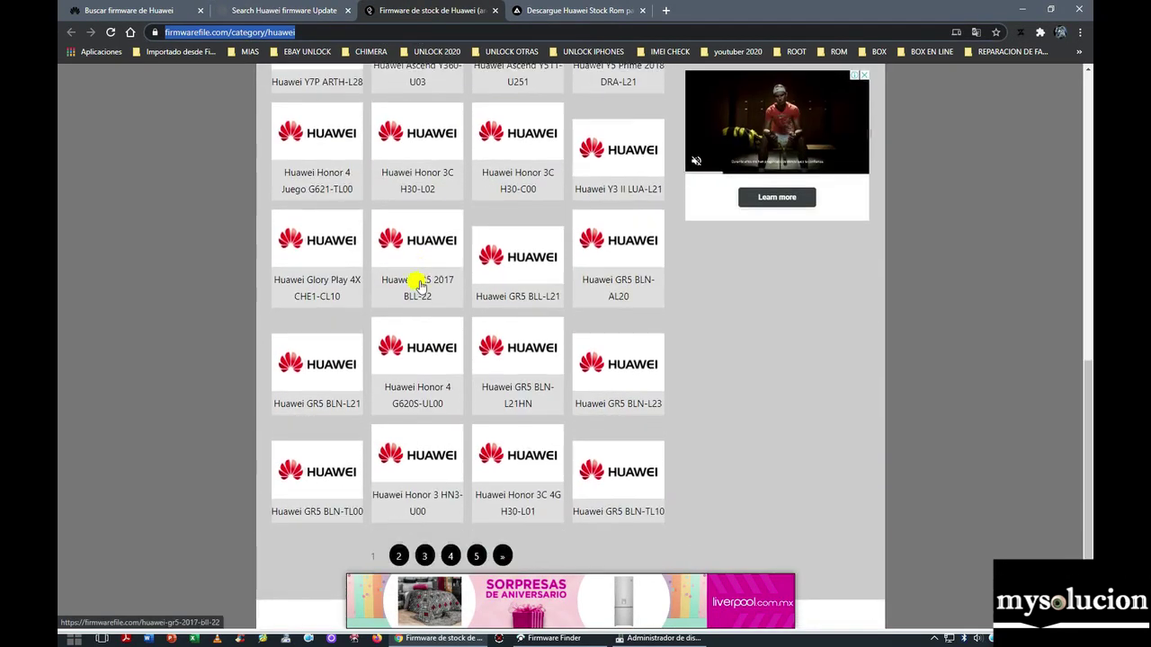
{"action": "left_click", "coordinate": [398, 404]}
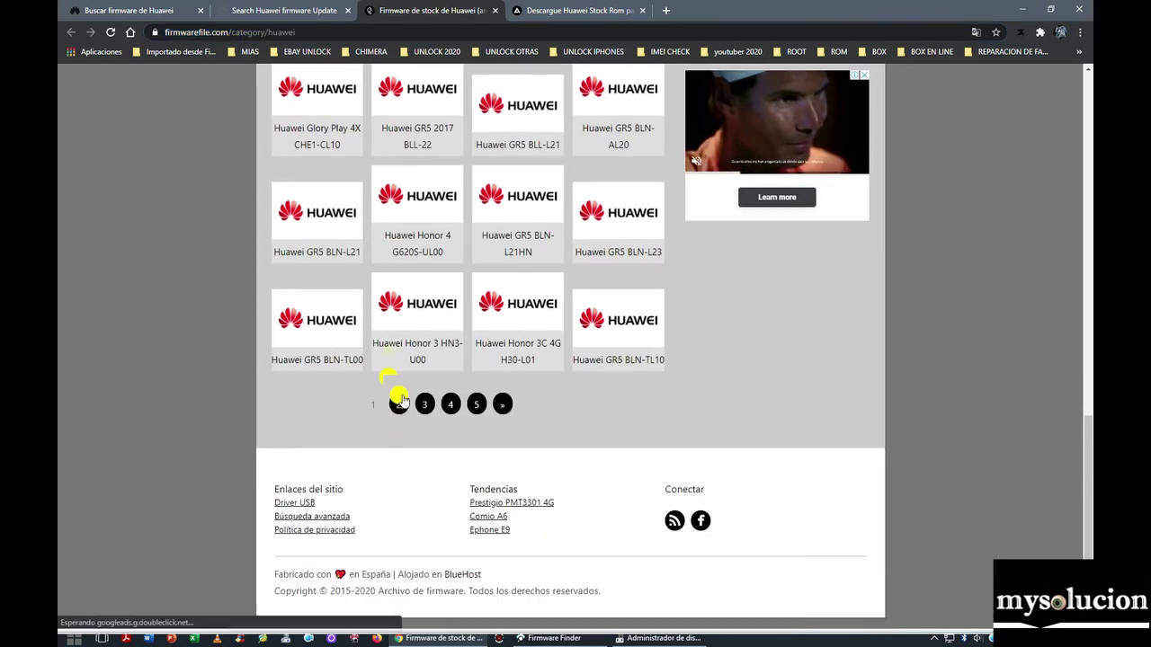
{"action": "scroll", "coordinate": [466, 246], "scroll_direction": "down", "scroll_amount": 10}
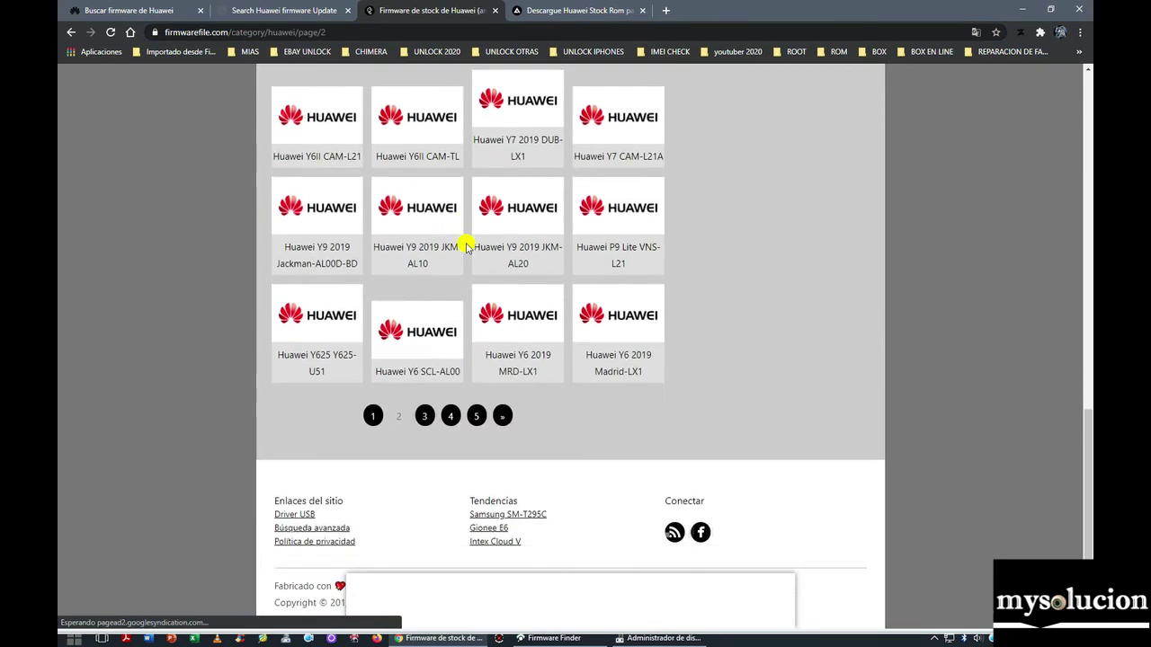
{"action": "left_click", "coordinate": [450, 404]}
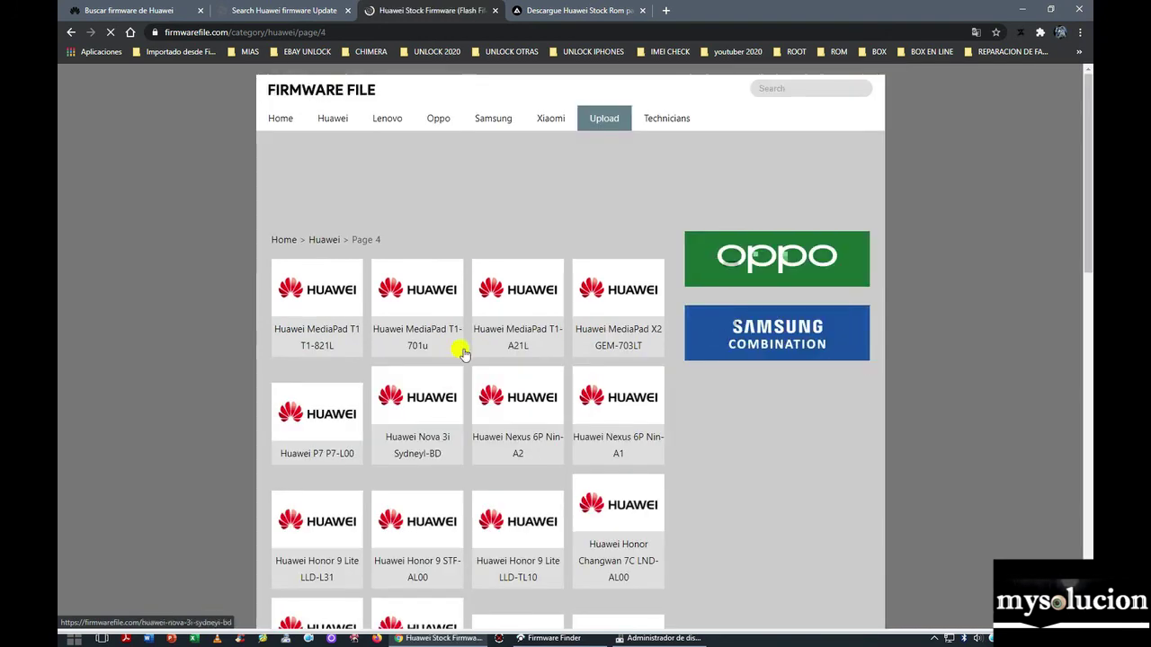
{"action": "scroll", "coordinate": [444, 422], "scroll_direction": "down", "scroll_amount": 9}
{"action": "scroll", "coordinate": [454, 420], "scroll_direction": "down", "scroll_amount": 3}
{"action": "scroll", "coordinate": [465, 417], "scroll_direction": "up", "scroll_amount": 12}
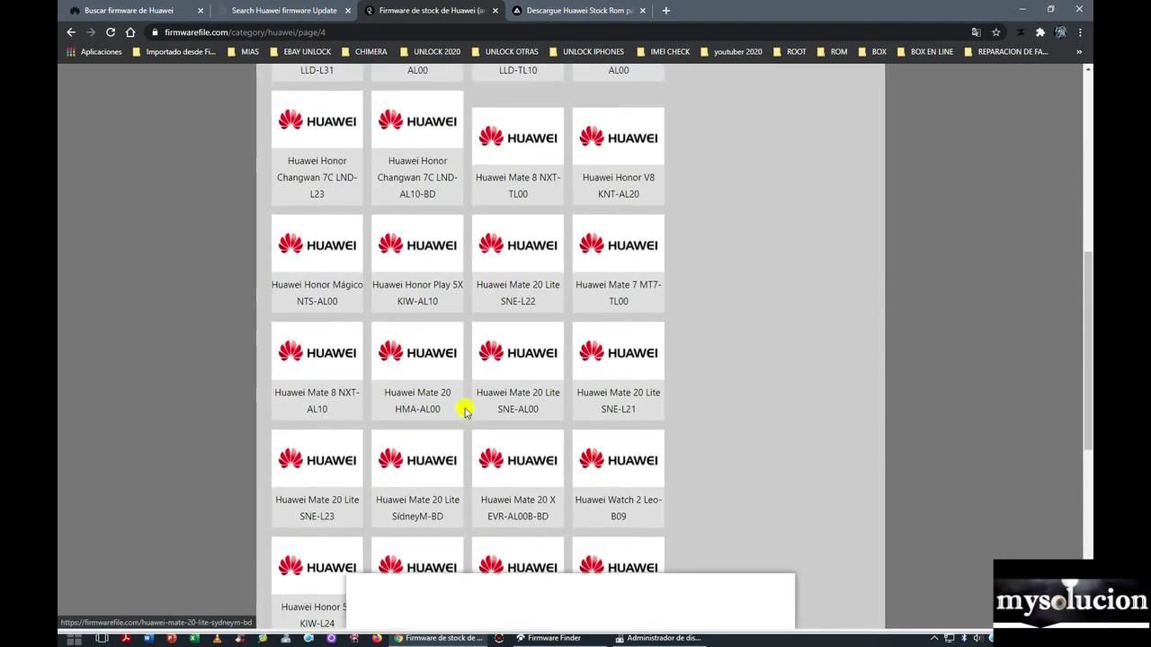
- Search Firmware File for jkm-lx3, which finds no matches, and dismiss the Translate popup
{"action": "left_click", "coordinate": [765, 88]}
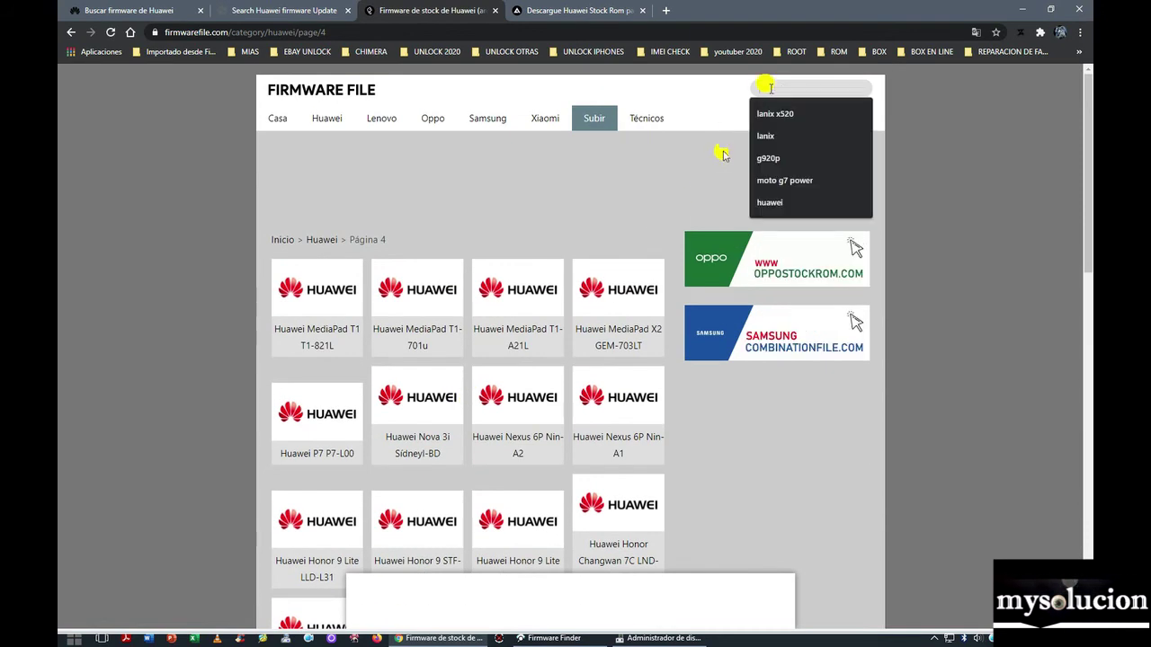
{"action": "left_click", "coordinate": [765, 86]}
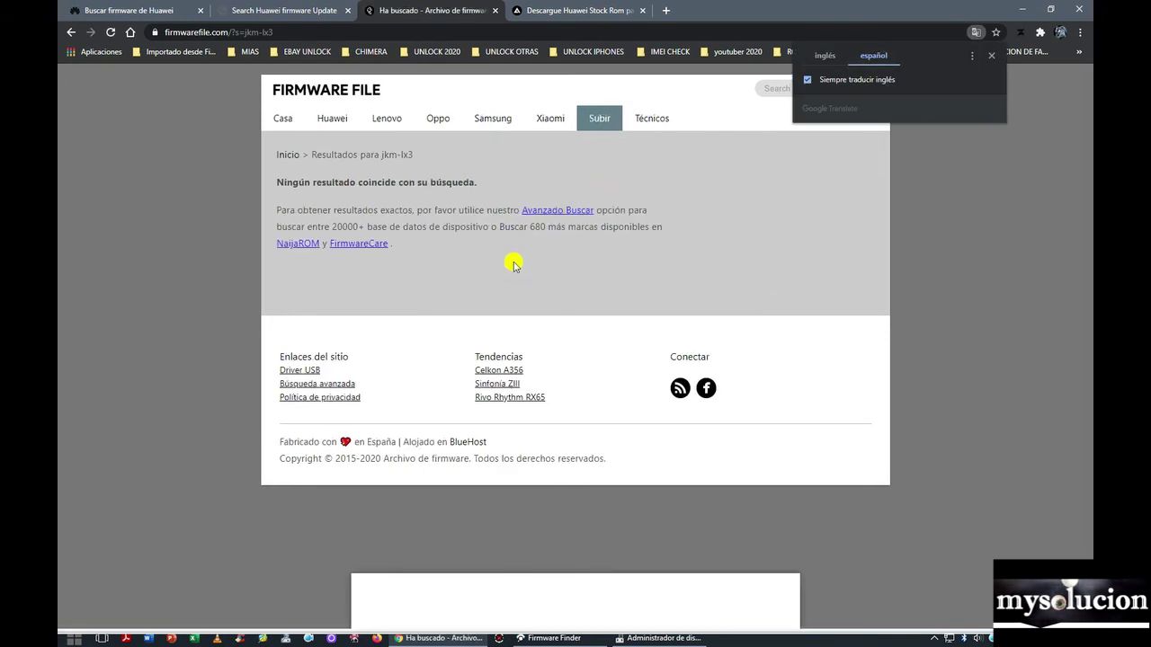
{"action": "left_click", "coordinate": [985, 57]}
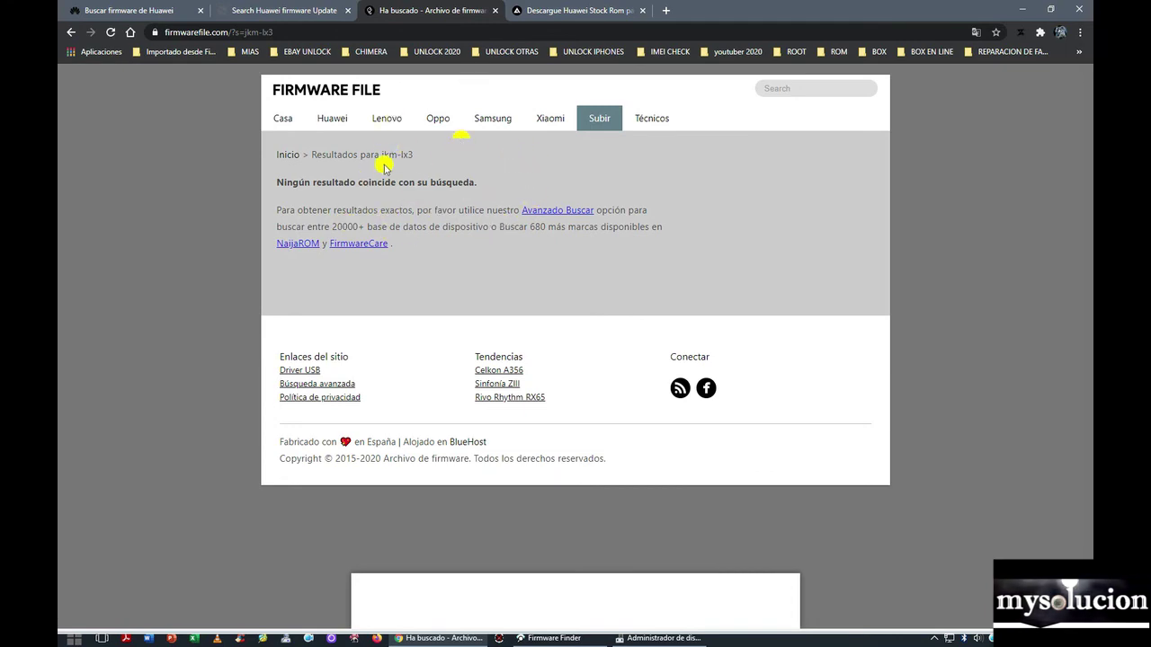
{"action": "left_click", "coordinate": [559, 11]}
- Scroll through Android MTK's Huawei Stock Rom list
{"action": "scroll", "coordinate": [457, 369], "scroll_direction": "down", "scroll_amount": 6}
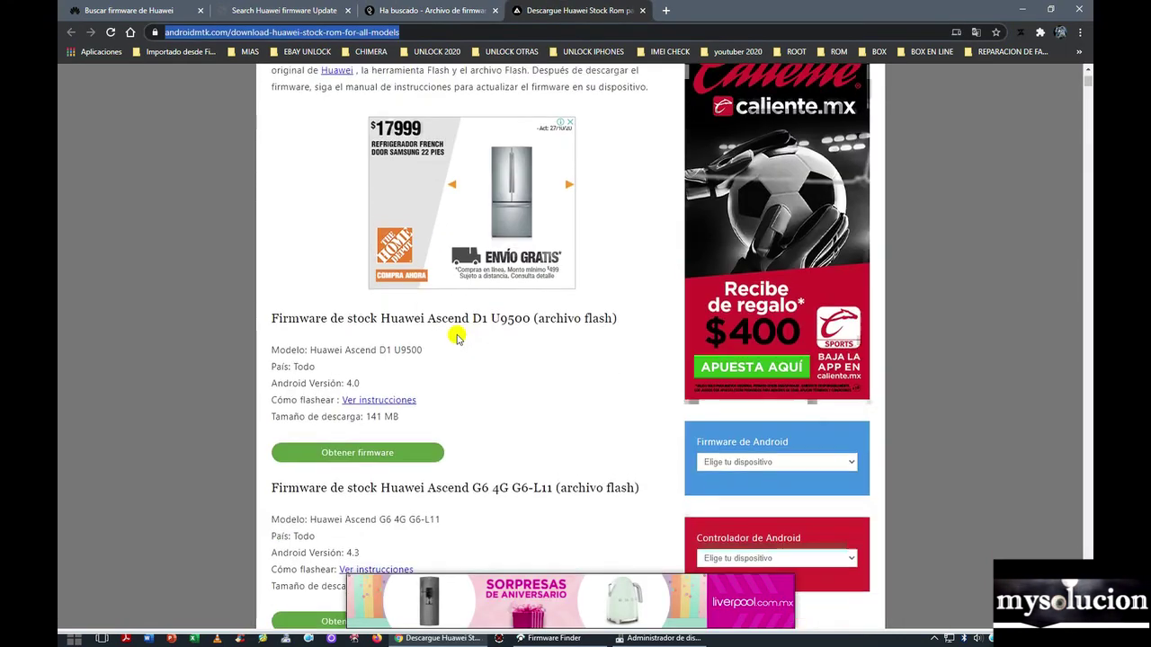
{"action": "scroll", "coordinate": [566, 297], "scroll_direction": "up", "scroll_amount": 2}
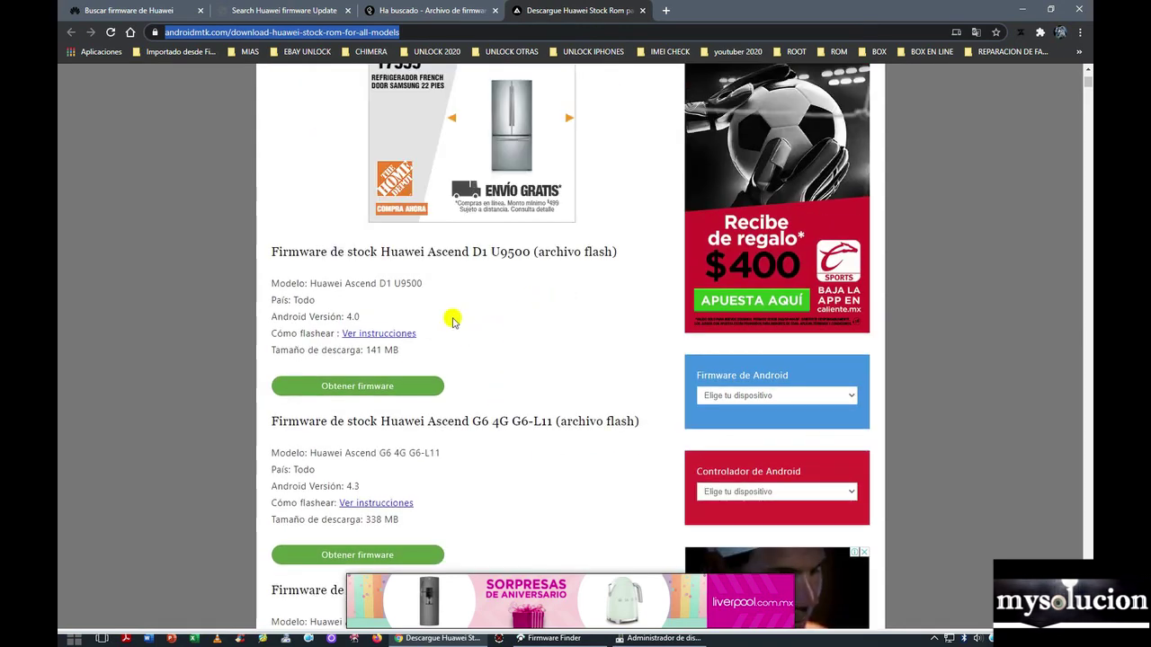
{"action": "scroll", "coordinate": [519, 257], "scroll_direction": "down", "scroll_amount": 8}
{"action": "scroll", "coordinate": [511, 324], "scroll_direction": "down", "scroll_amount": 12}
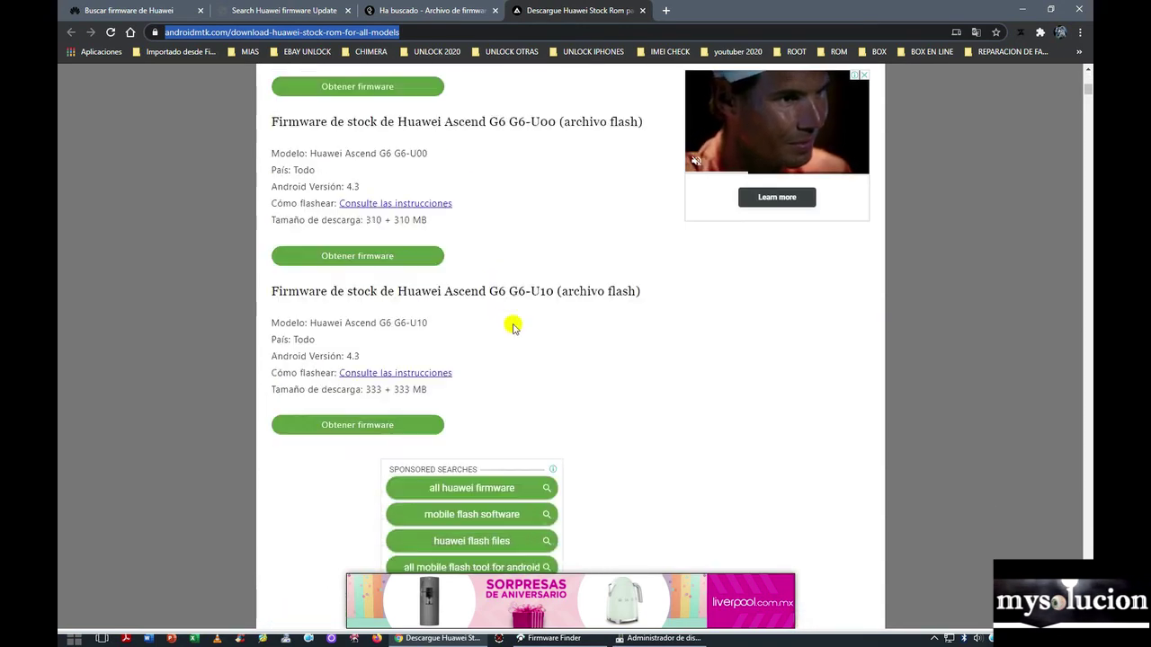
{"action": "scroll", "coordinate": [523, 355], "scroll_direction": "down", "scroll_amount": 12}
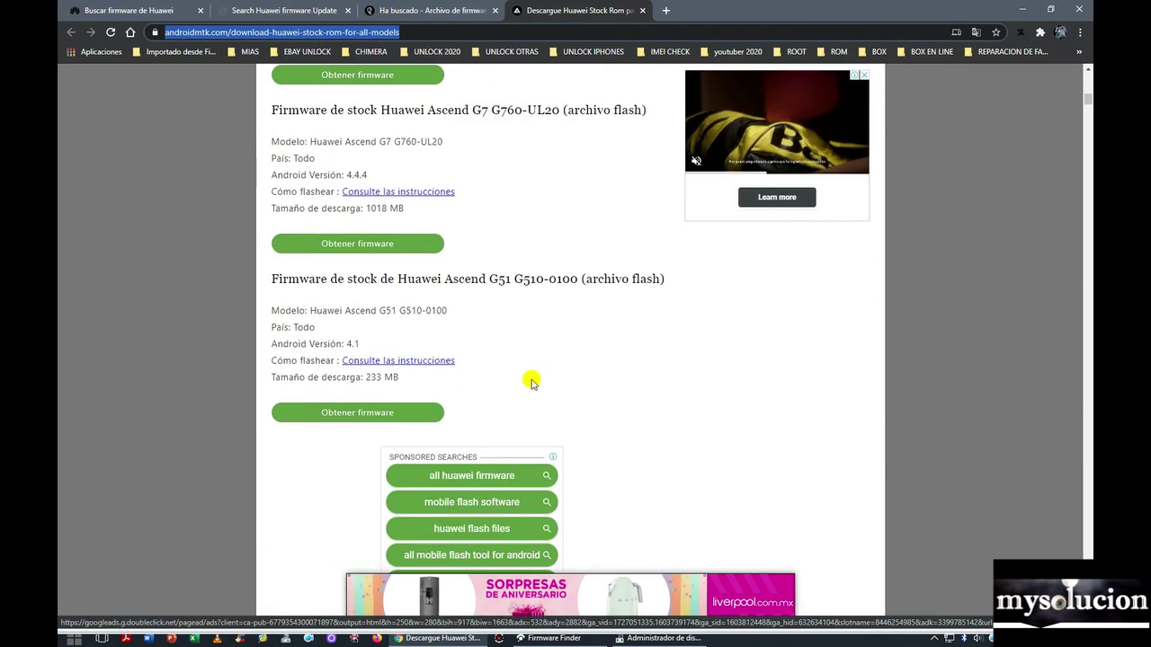
{"action": "scroll", "coordinate": [749, 311], "scroll_direction": "up", "scroll_amount": 5}
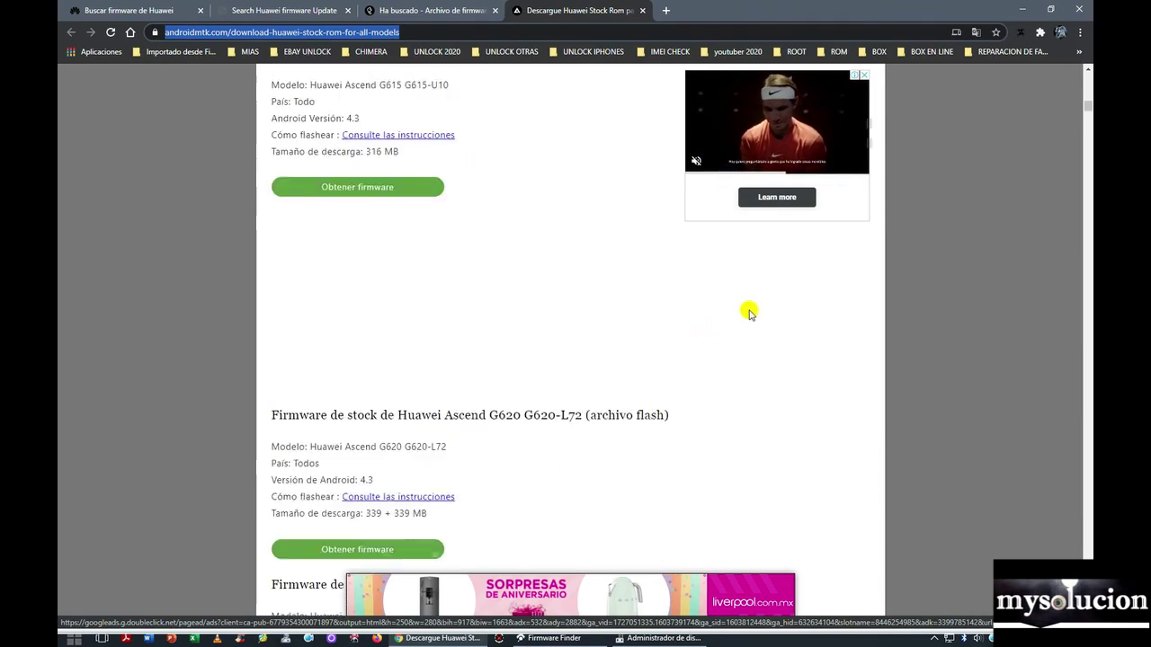
{"action": "left_click_drag", "start_coordinate": [1087, 109], "coordinate": [1086, 76]}
- Search Android MTK for jkm-lx3, which returns no results
{"action": "left_click", "coordinate": [803, 88]}
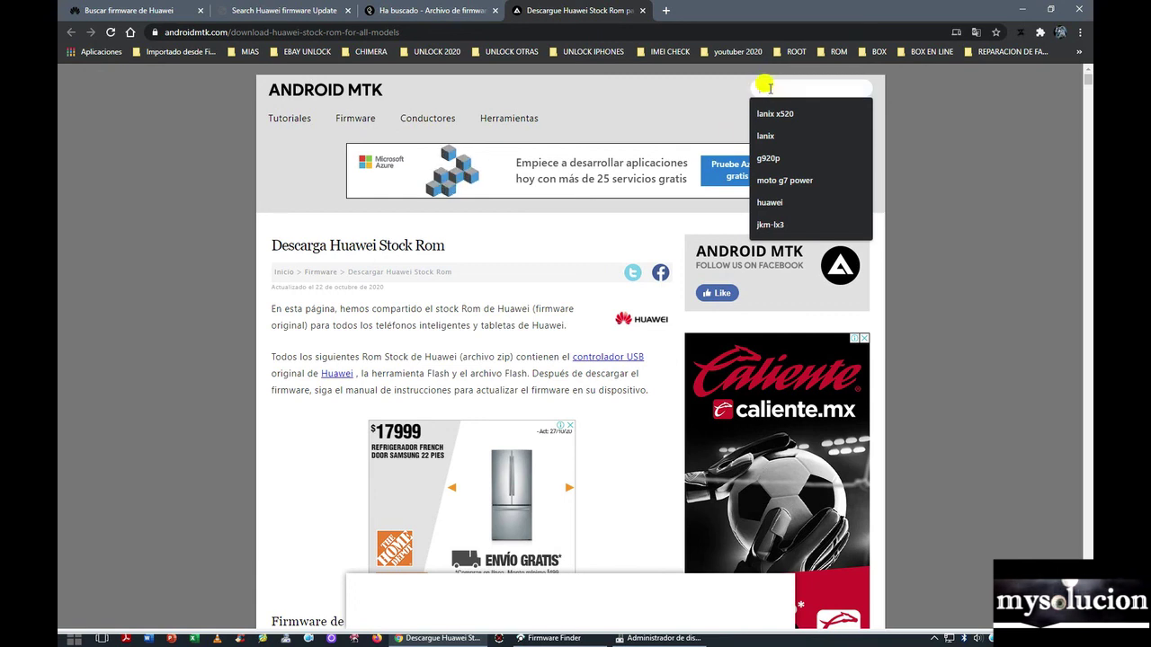
{"action": "type", "text": "jkm-lx3"}
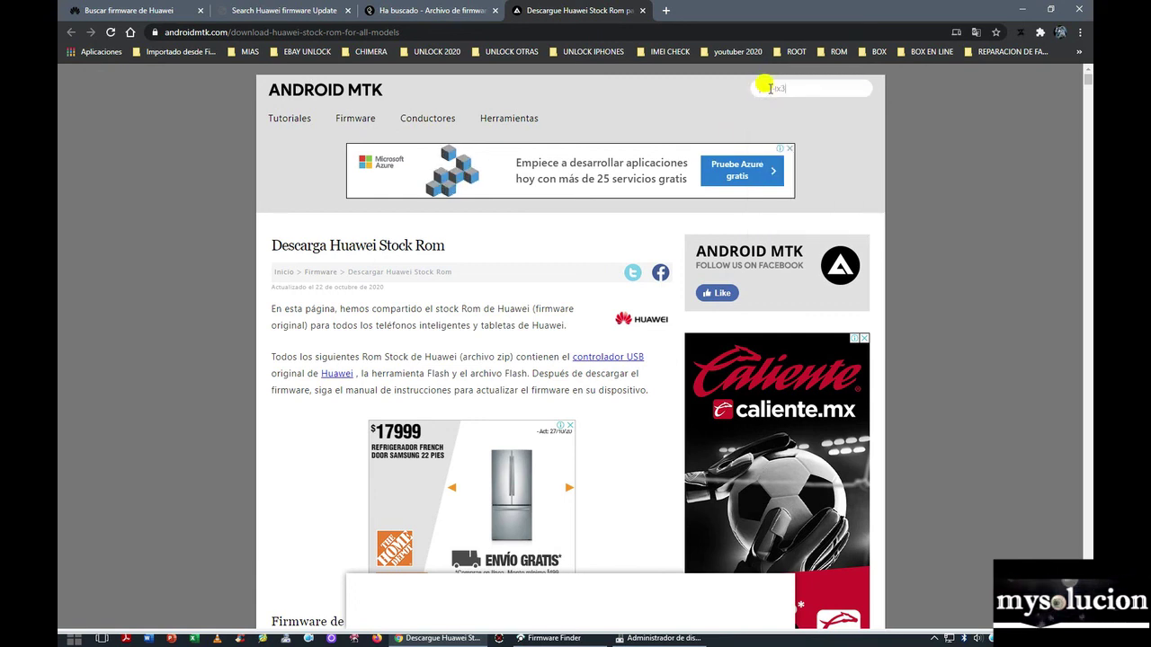
{"action": "key", "text": "Return"}
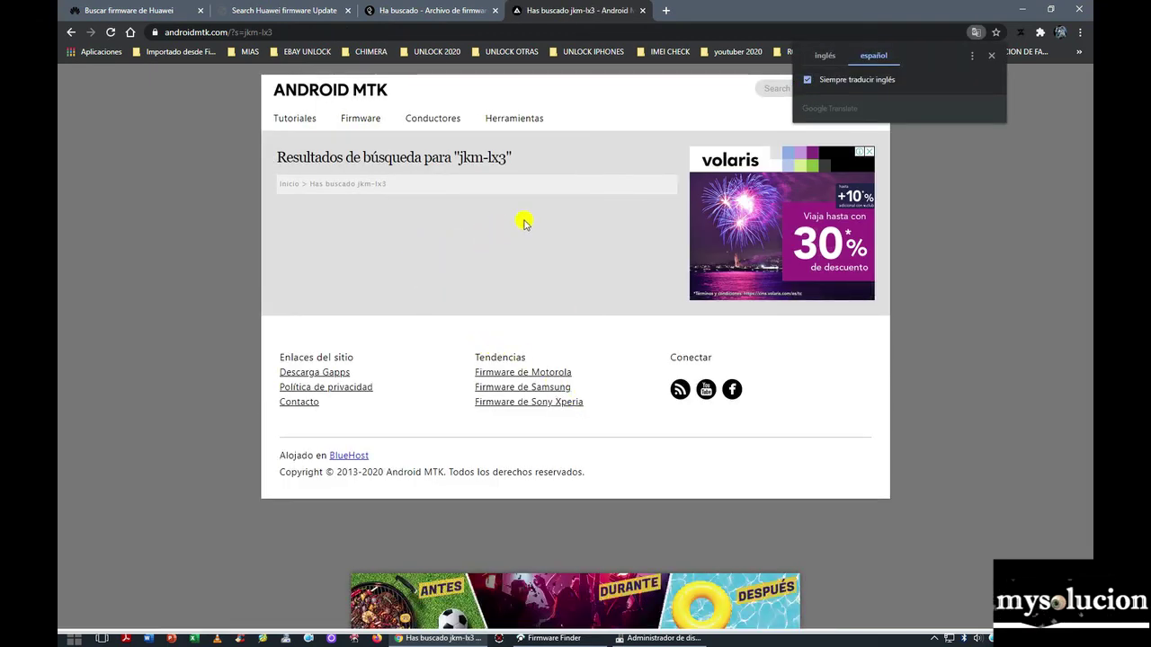
{"action": "left_click", "coordinate": [526, 637]}
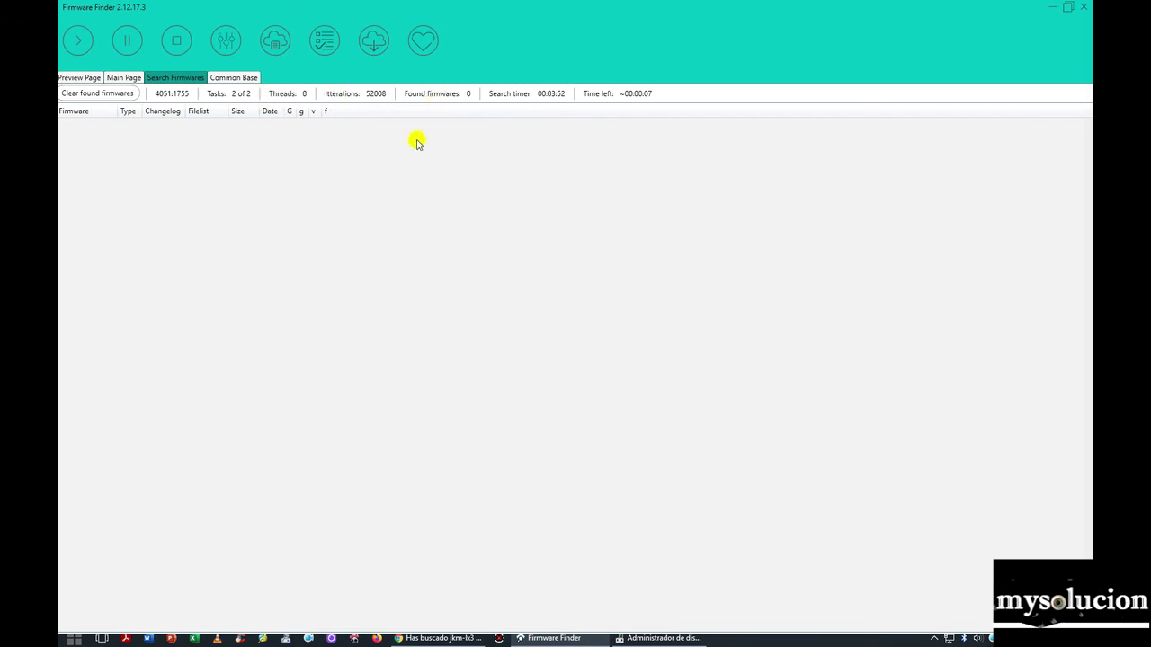
- Check Common Base, select the FIG-LX1C530 request 4051:1755, and start a new four-request search
{"action": "left_click", "coordinate": [231, 79]}
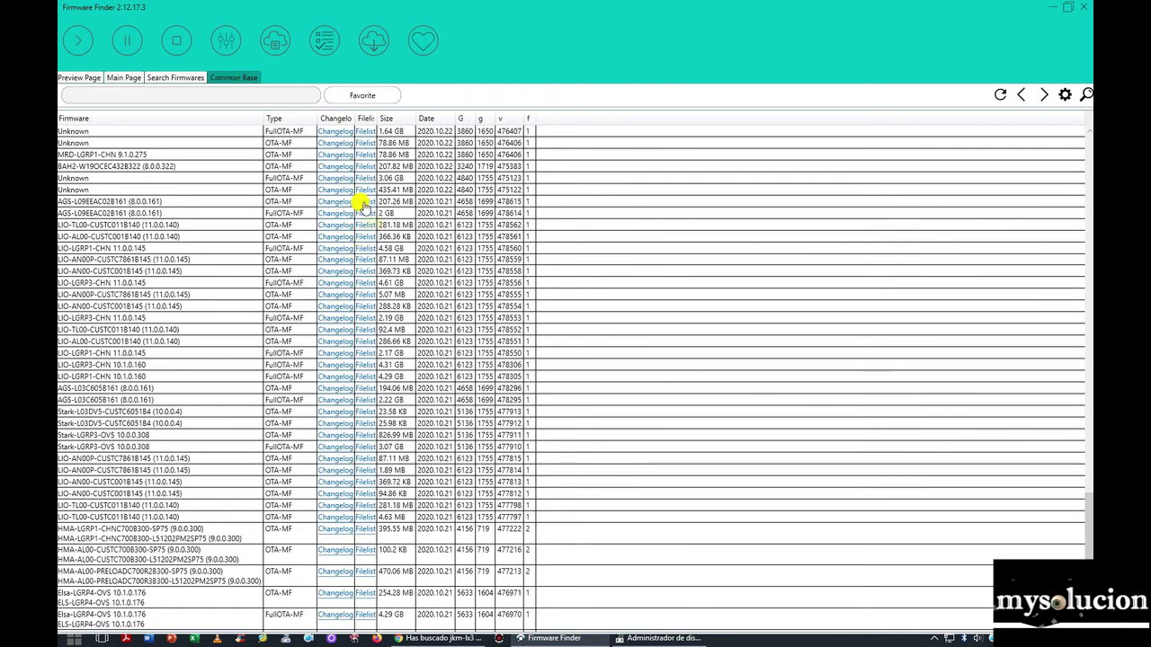
{"action": "scroll", "coordinate": [153, 178], "scroll_direction": "down", "scroll_amount": 4}
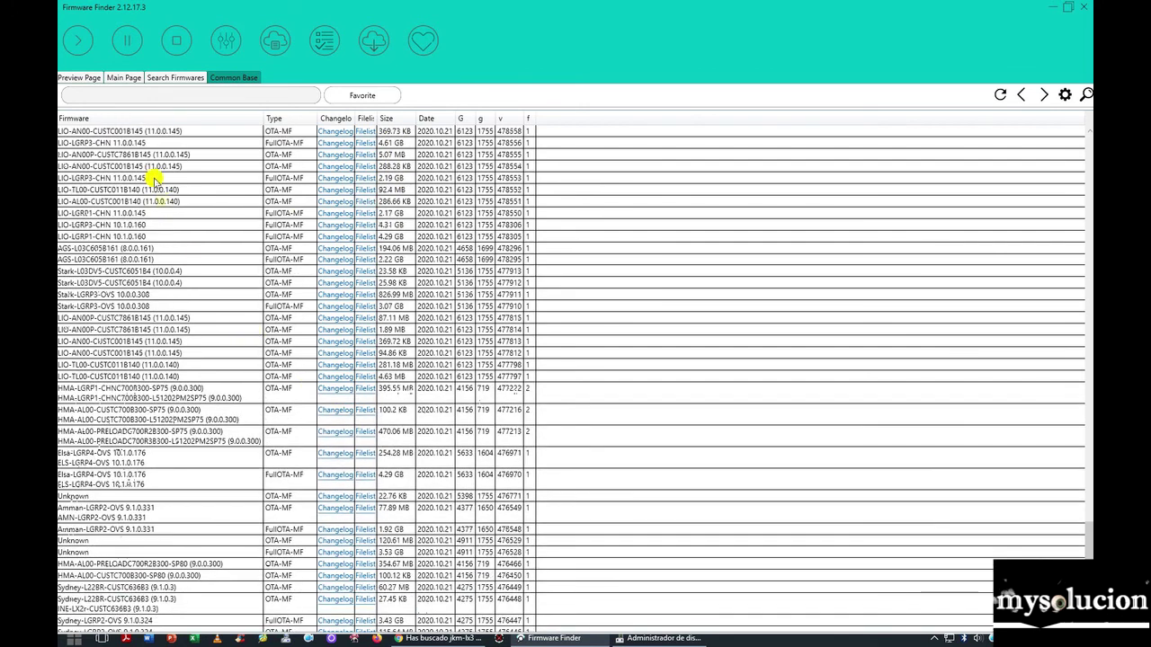
{"action": "left_click", "coordinate": [114, 79]}
{"action": "left_click", "coordinate": [267, 378]}
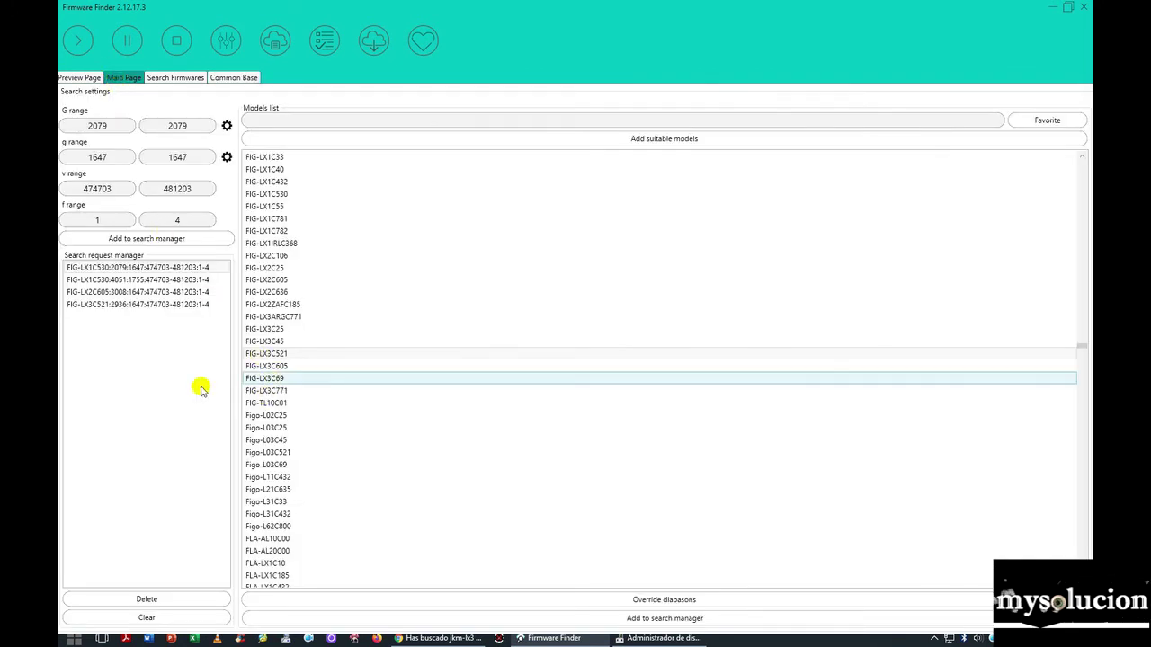
{"action": "left_click", "coordinate": [153, 280]}
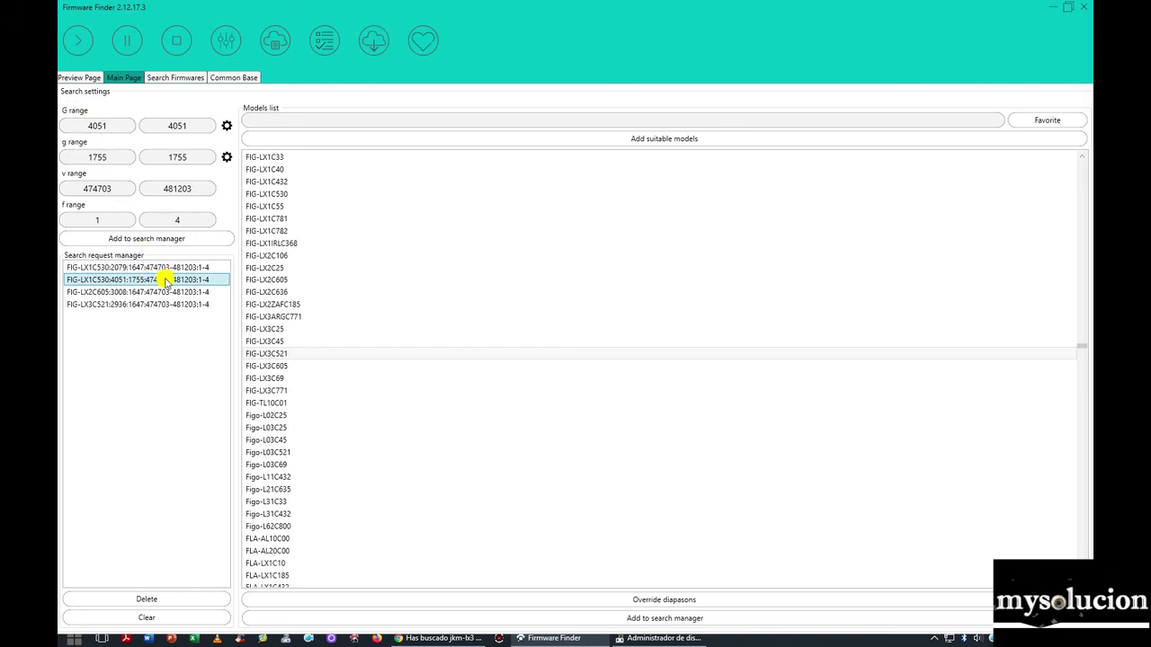
{"action": "left_click", "coordinate": [76, 42]}
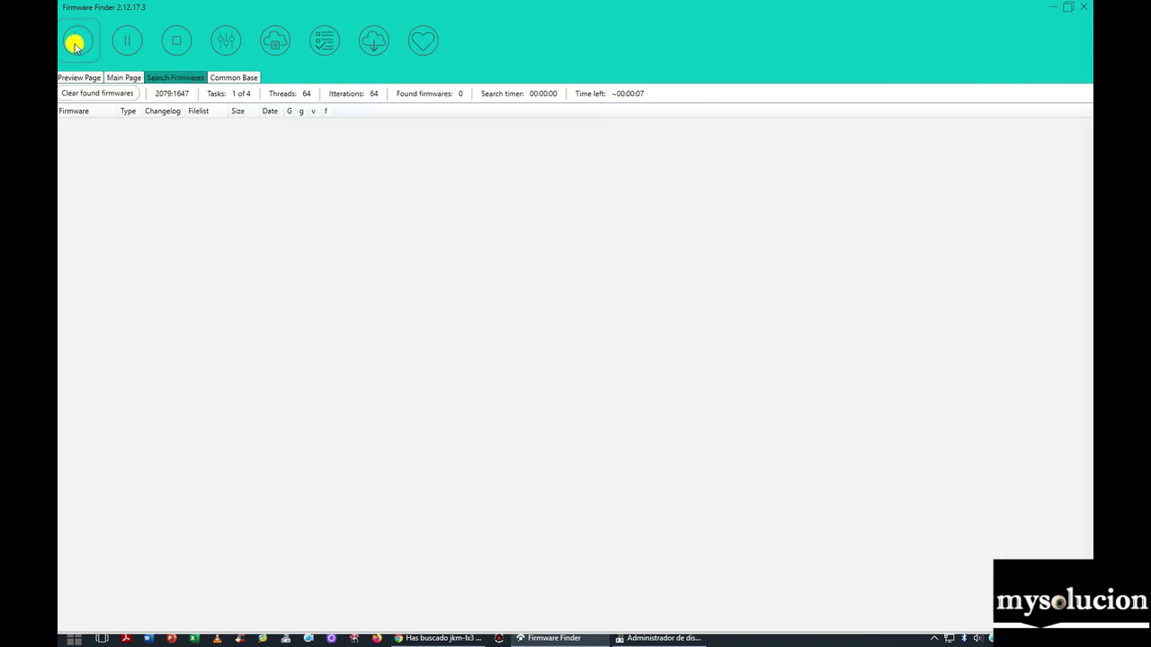